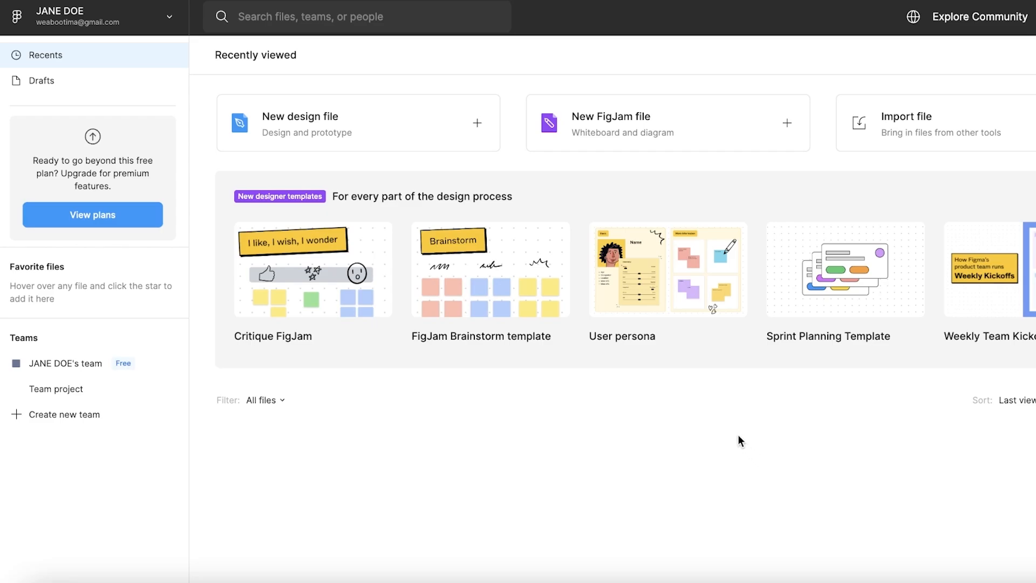
- Create a new design file and name it "Mesh Gradient"
left_click(432, 124)
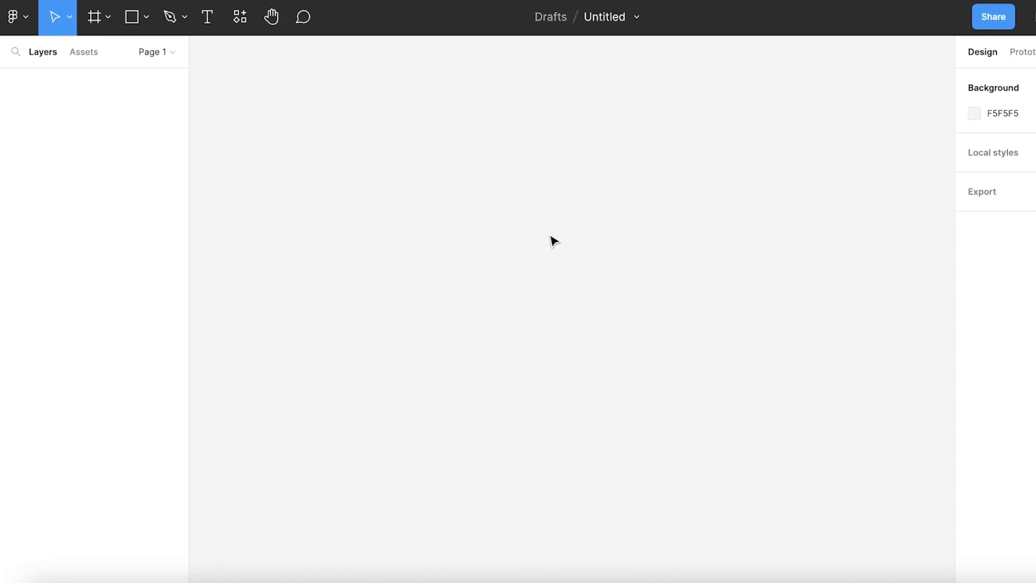
left_click(610, 17)
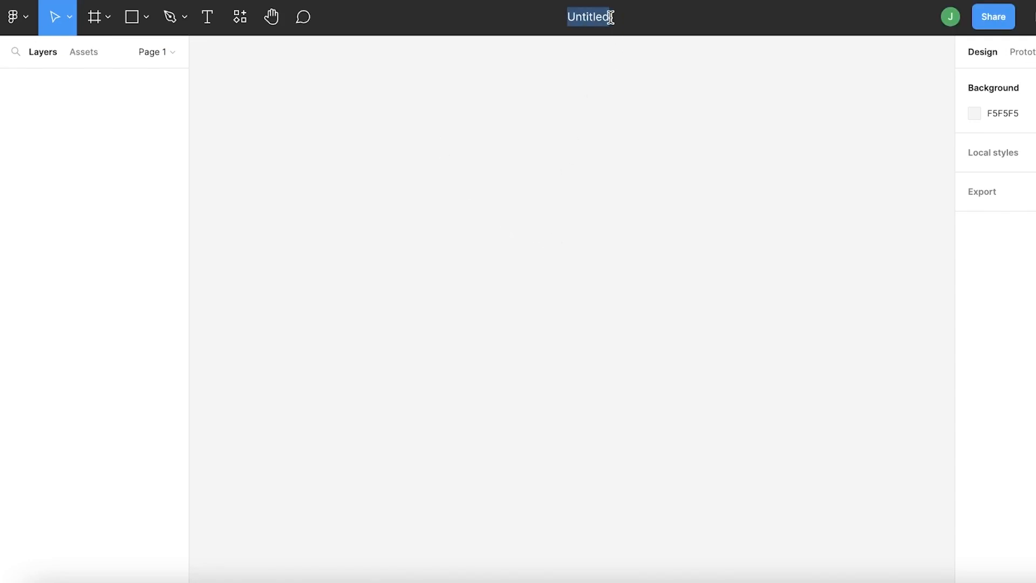
type("Mesh Gradient")
key("Return")
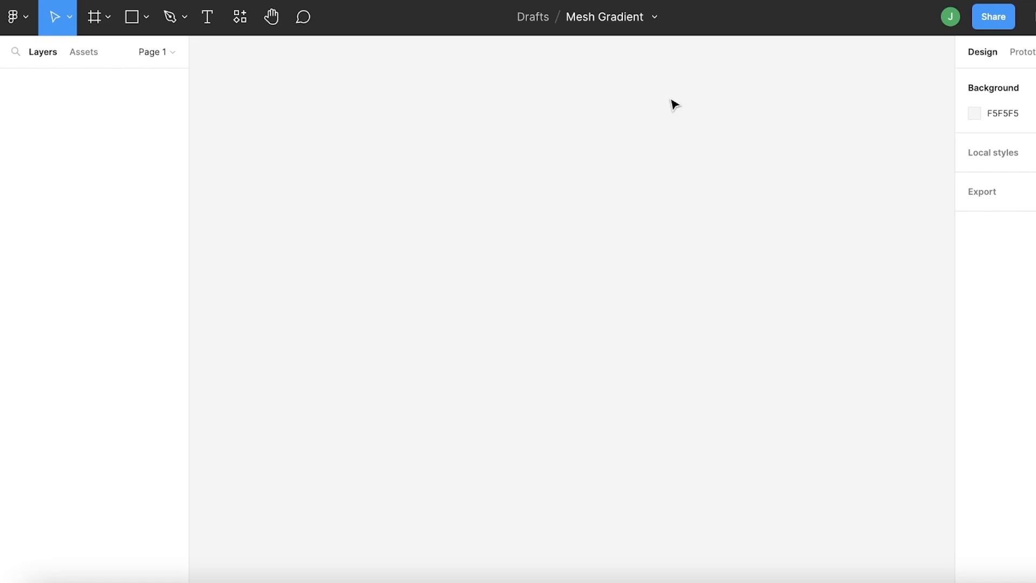
- Draw a freehand frame about 636 × 366 on the canvas and narrow it to about 472 wide
left_click(133, 23)
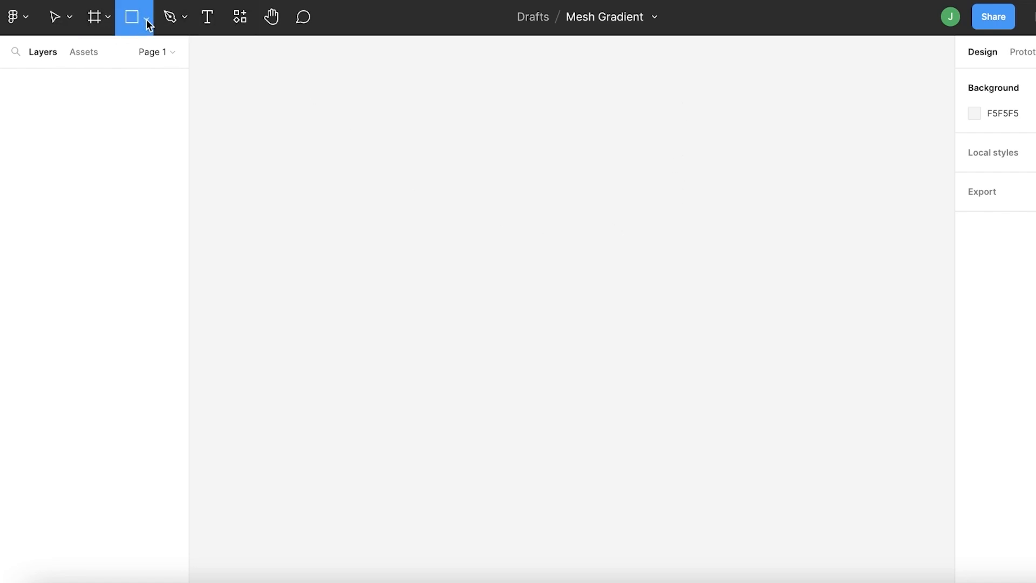
left_click(146, 22)
left_click(103, 20)
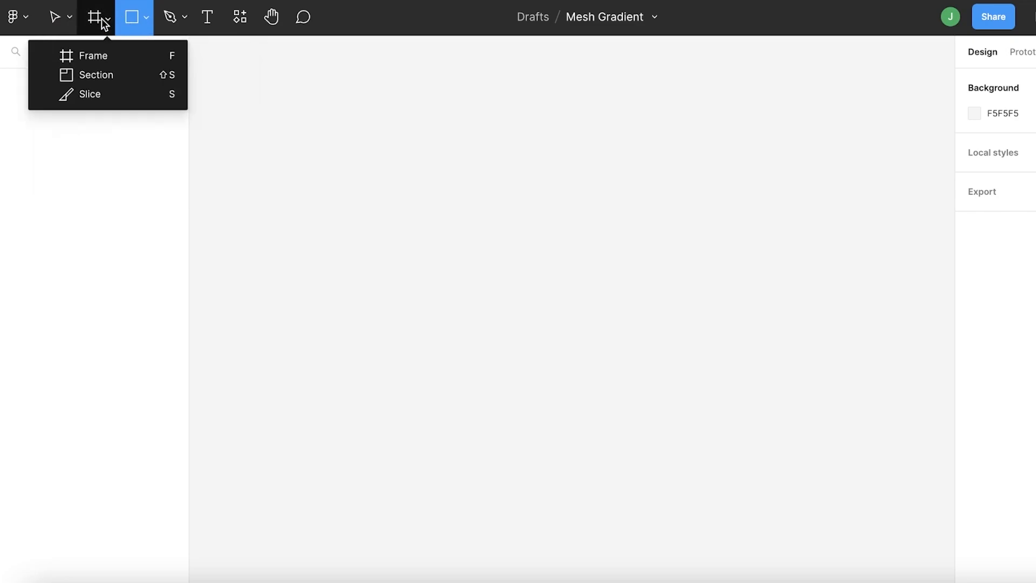
left_click(117, 54)
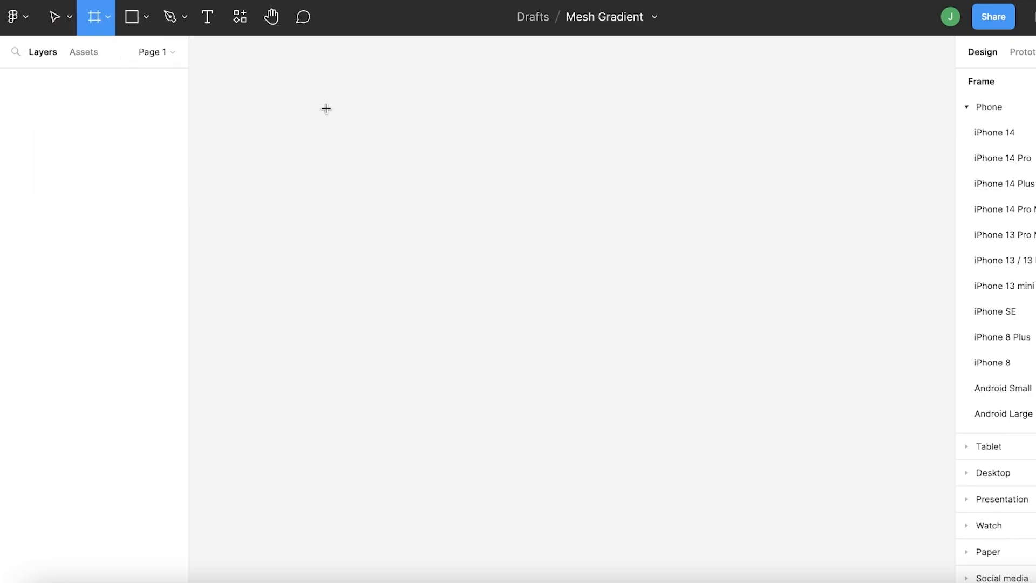
left_click_drag(326, 108, 834, 400)
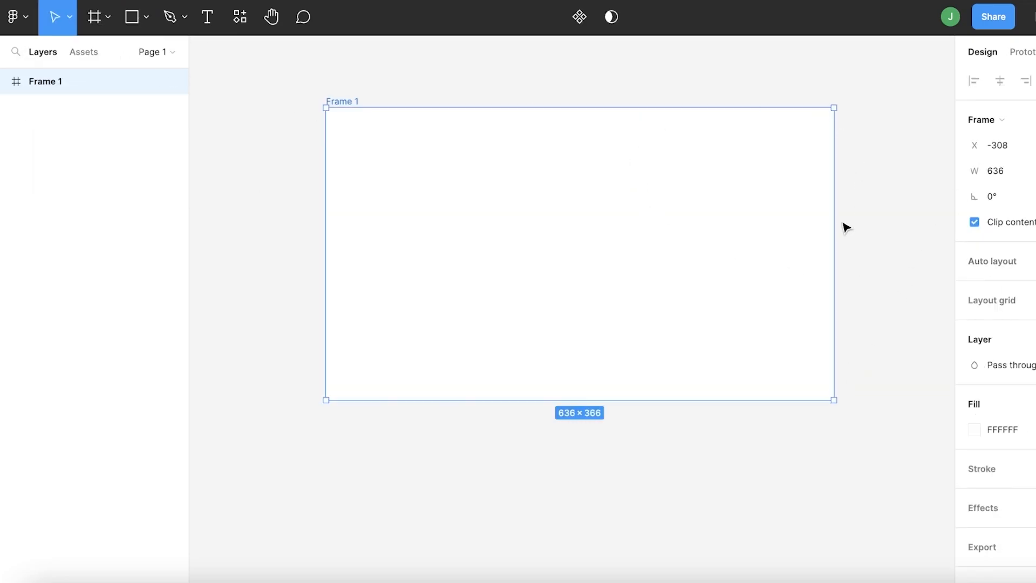
left_click_drag(831, 228, 702, 237)
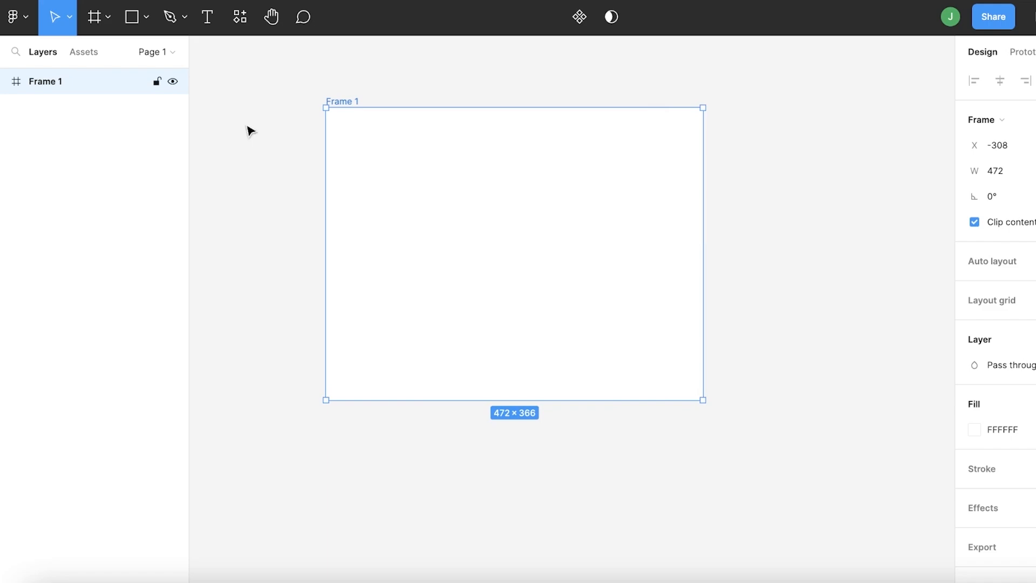
- Add a frame using the MacBook Air desktop preset (1280 × 832)
left_click(100, 23)
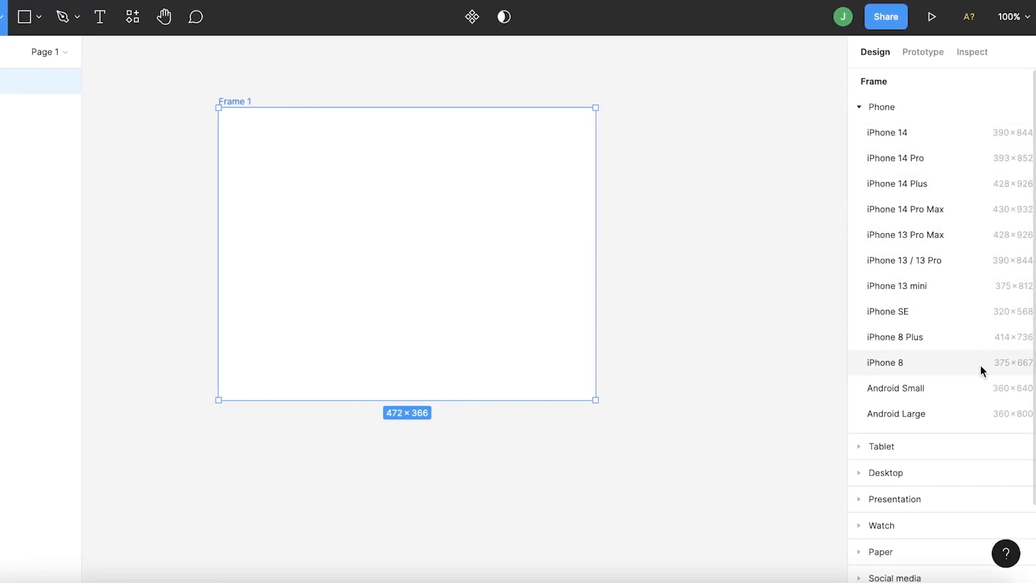
scroll(961, 403, "down", 1)
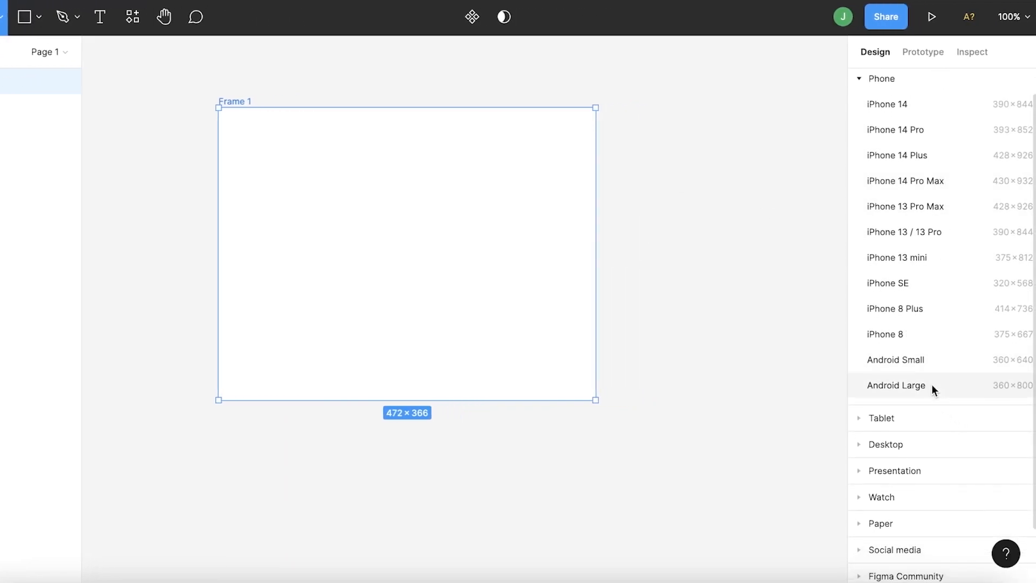
left_click(902, 435)
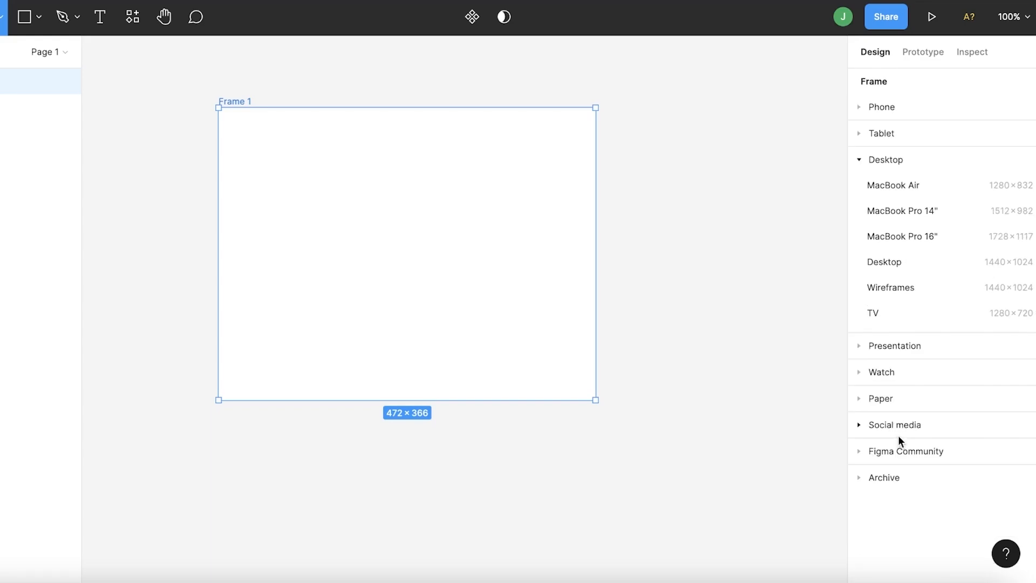
left_click(888, 187)
- Delete the small freehand frame and move the MacBook Air frame to about X -219, Y -460
left_click(236, 299)
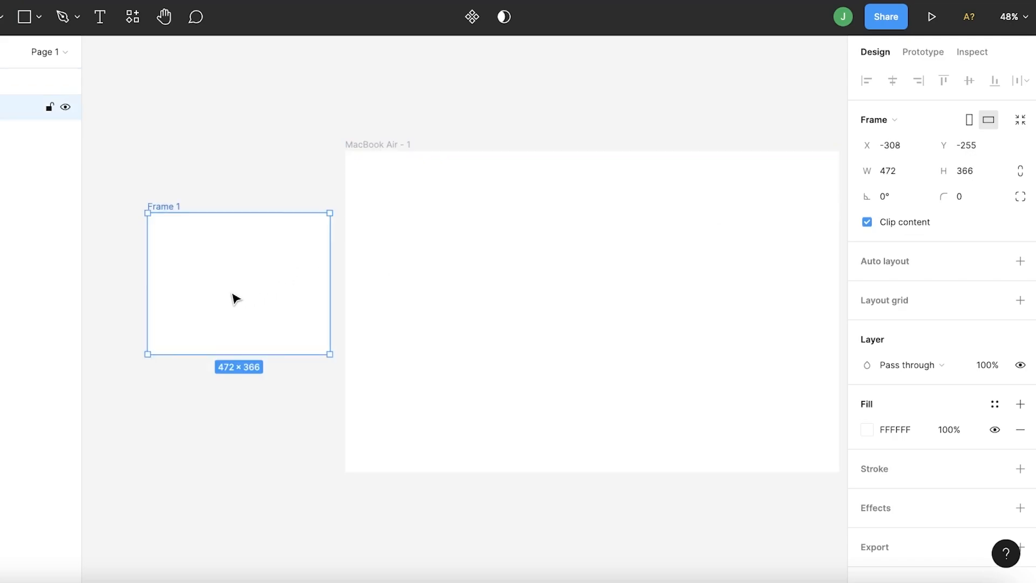
key("Delete")
left_click_drag(507, 293, 410, 268)
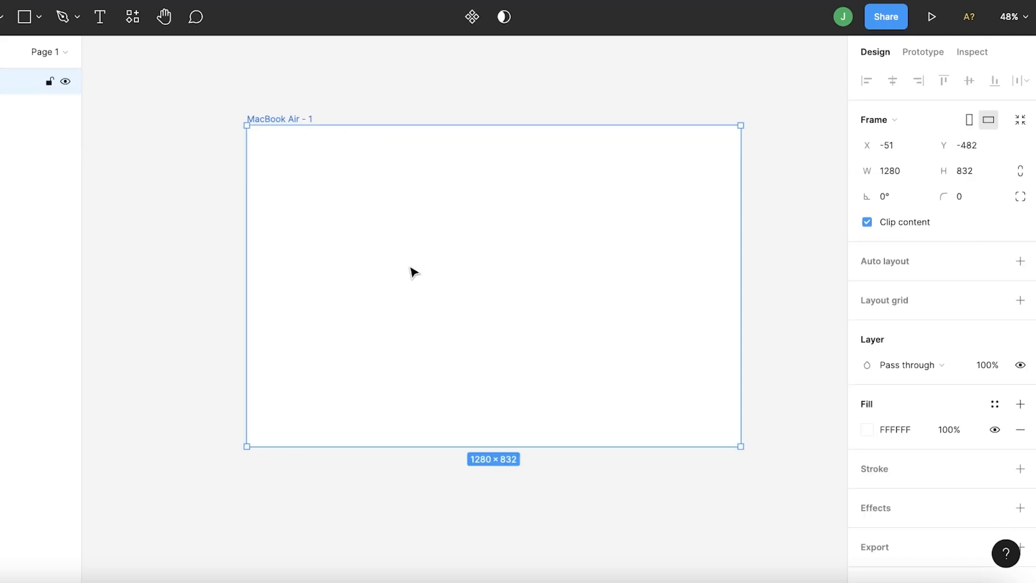
left_click_drag(534, 236, 434, 264)
left_click(726, 193)
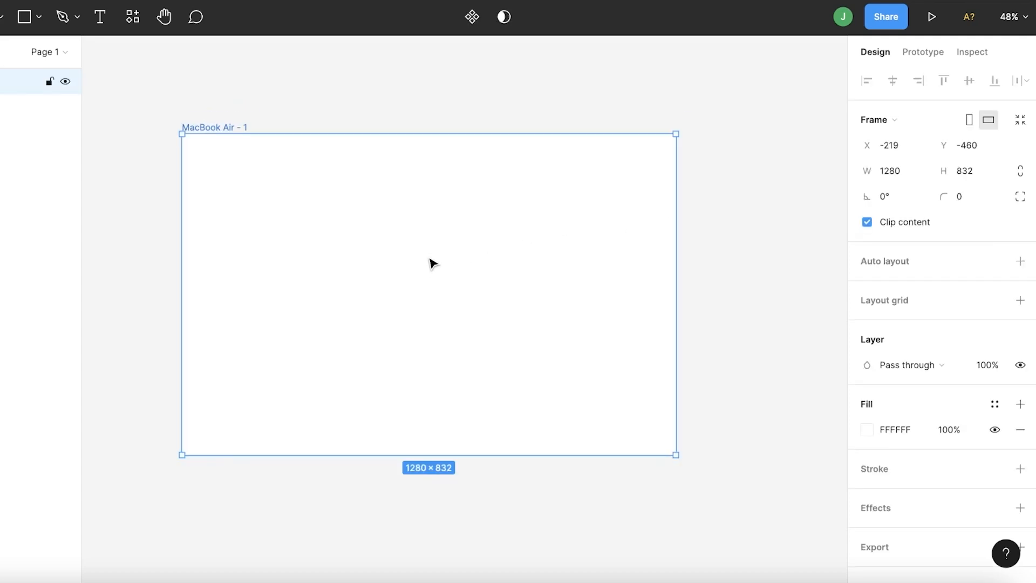
left_click(813, 236)
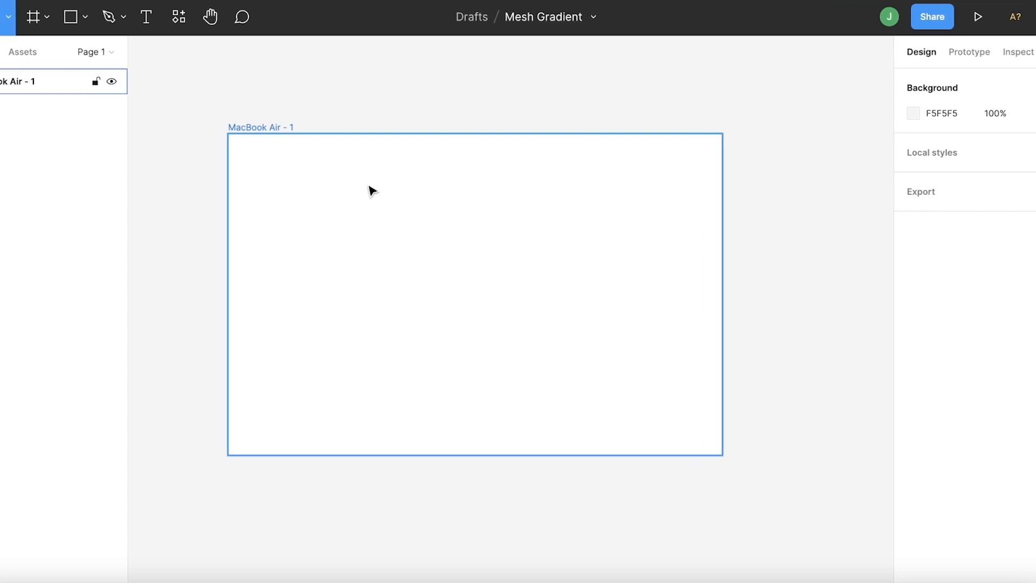
- Draw a rectangle about 271 × 191 in the MacBook Air frame and move it to the frame's lower middle
left_click(39, 17)
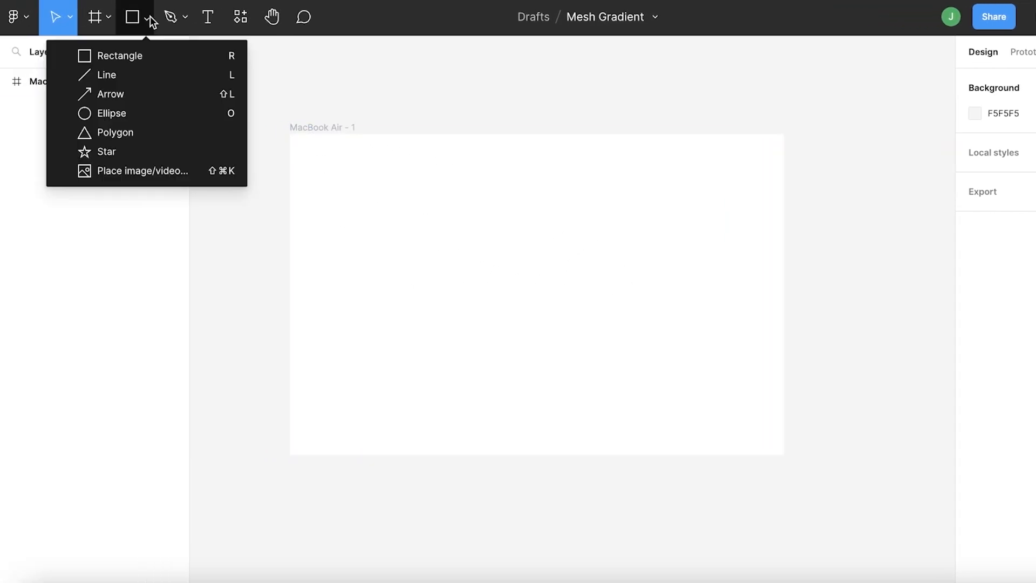
left_click(166, 58)
mouse_move(416, 210)
left_mouse_down()
mouse_move(584, 361)
mouse_move(497, 313)
mouse_move(520, 284)
left_mouse_up()
left_click_drag(478, 263, 557, 379)
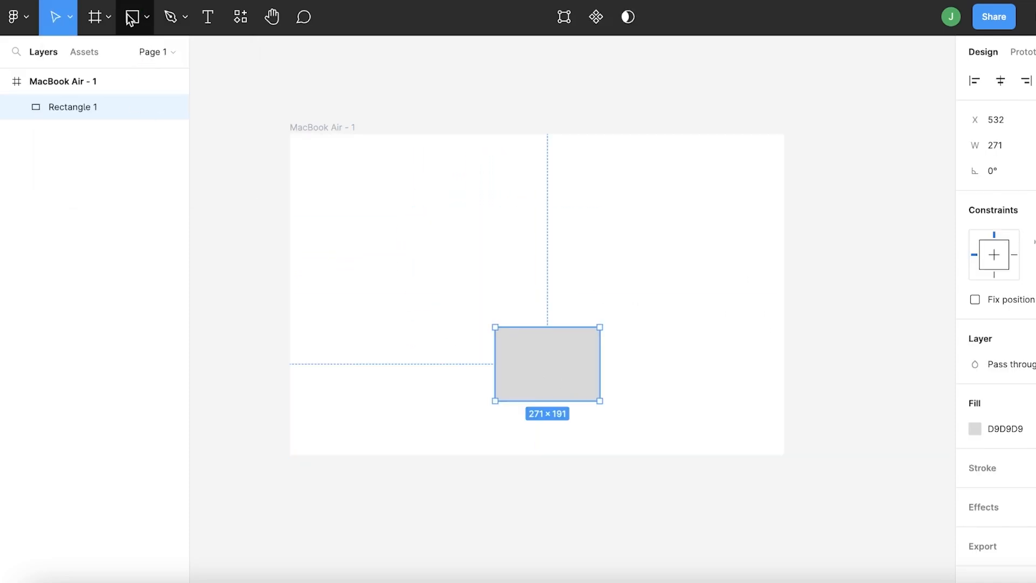
- Draw an ellipse about 420 × 333, move it into the frame's top-left corner and enlarge it slightly to about 422 wide
left_click(147, 17)
left_click(132, 112)
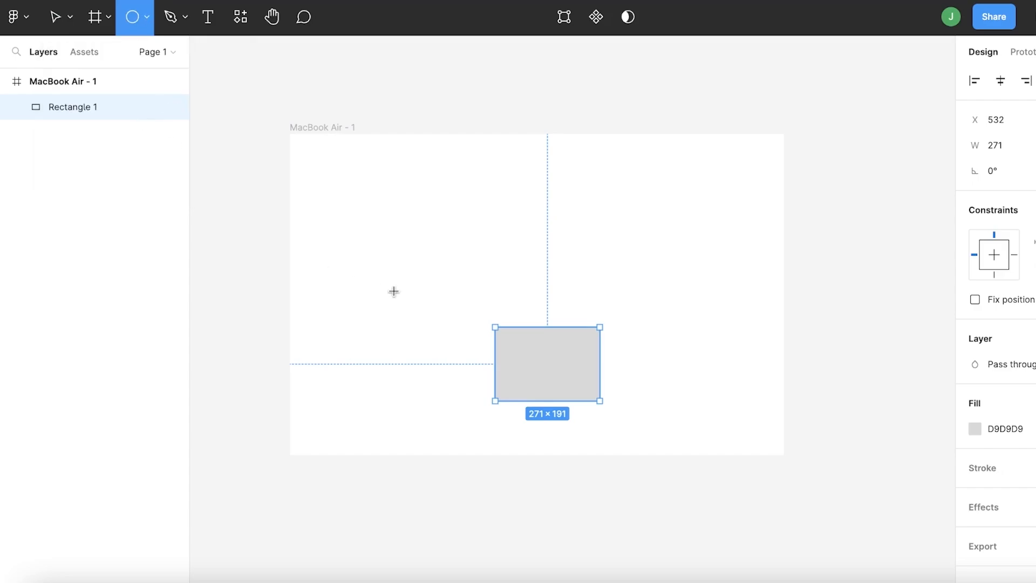
mouse_move(329, 161)
left_mouse_down()
mouse_move(479, 313)
mouse_move(490, 290)
left_mouse_up()
left_click_drag(402, 234, 363, 209)
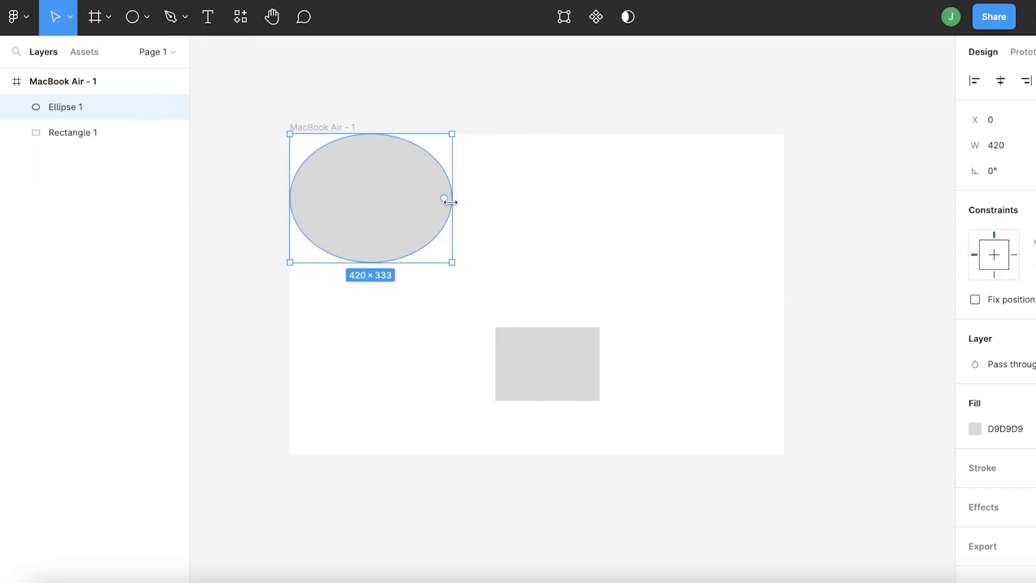
left_click_drag(450, 266, 453, 289)
- Move the ellipse over the frame's bottom edge and the rectangle over the frame's right edge
left_click_drag(396, 229, 448, 424)
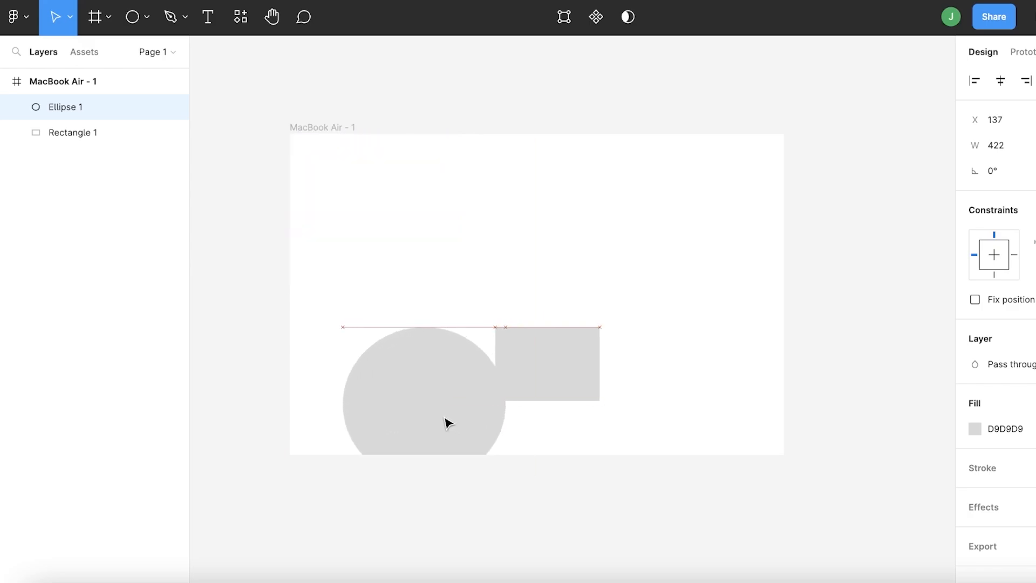
left_click(568, 357)
left_click_drag(567, 357, 779, 306)
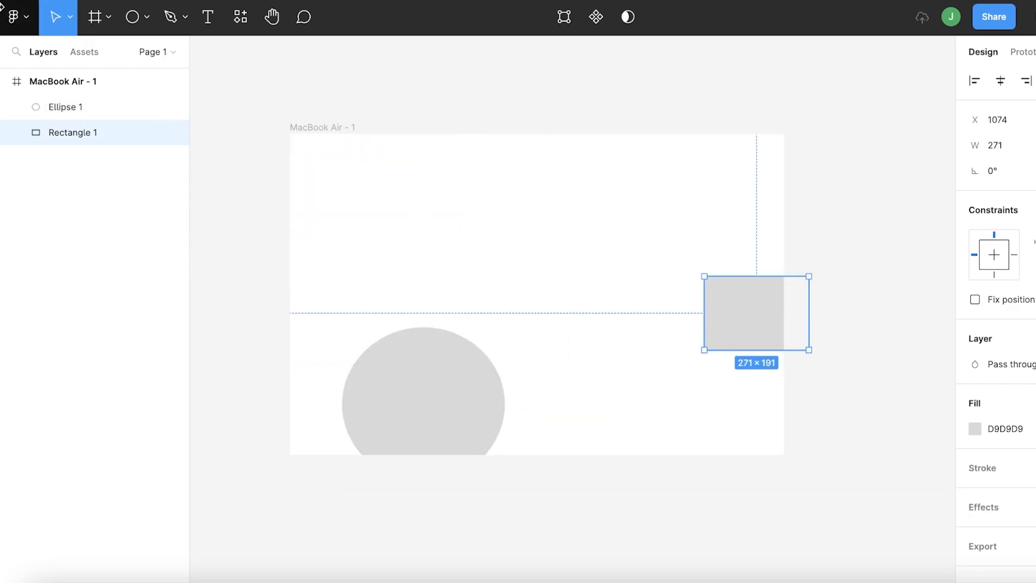
left_click(108, 18)
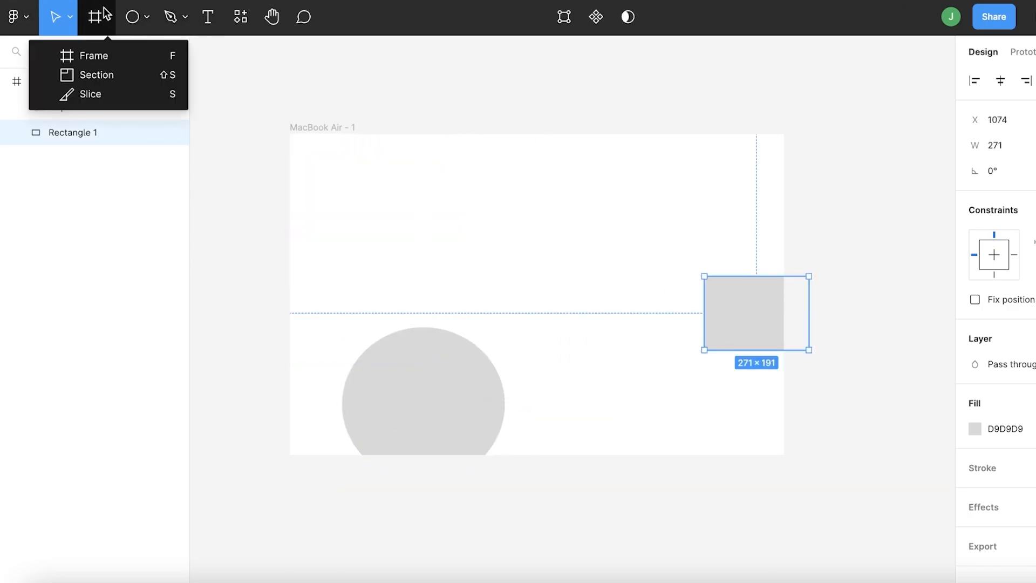
left_click(180, 22)
left_click(185, 53)
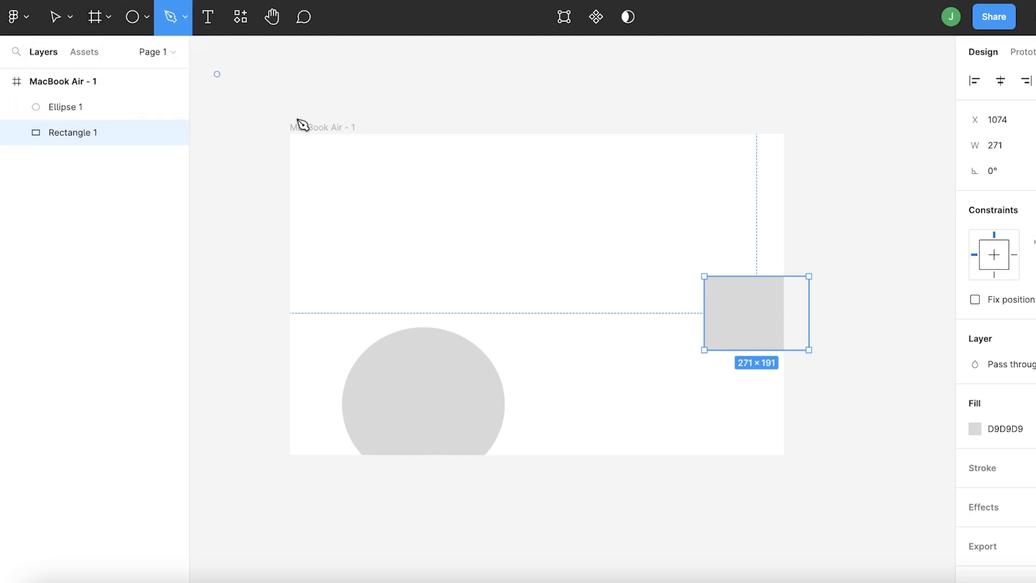
left_click(431, 207)
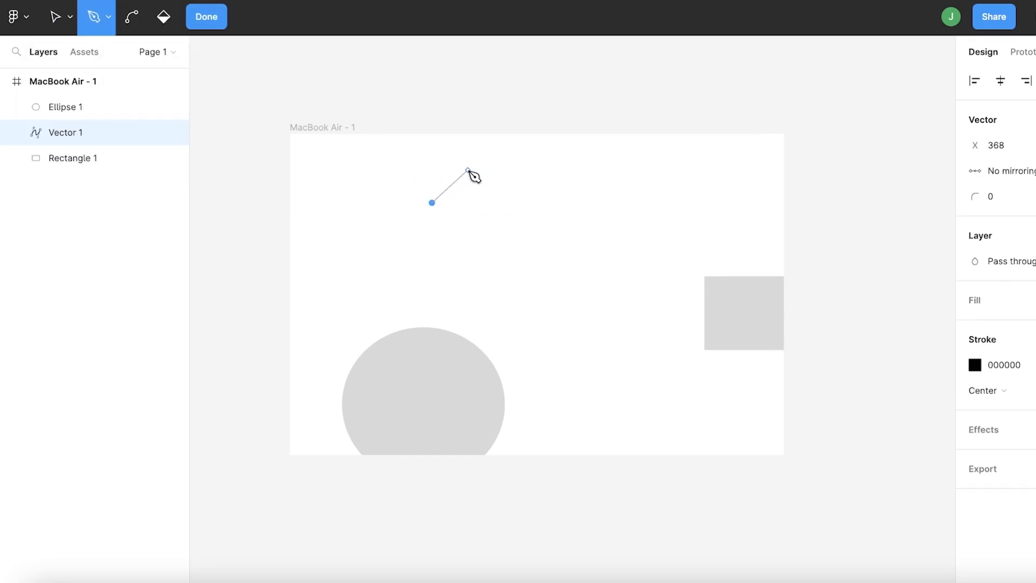
left_click(129, 17)
left_click(526, 277)
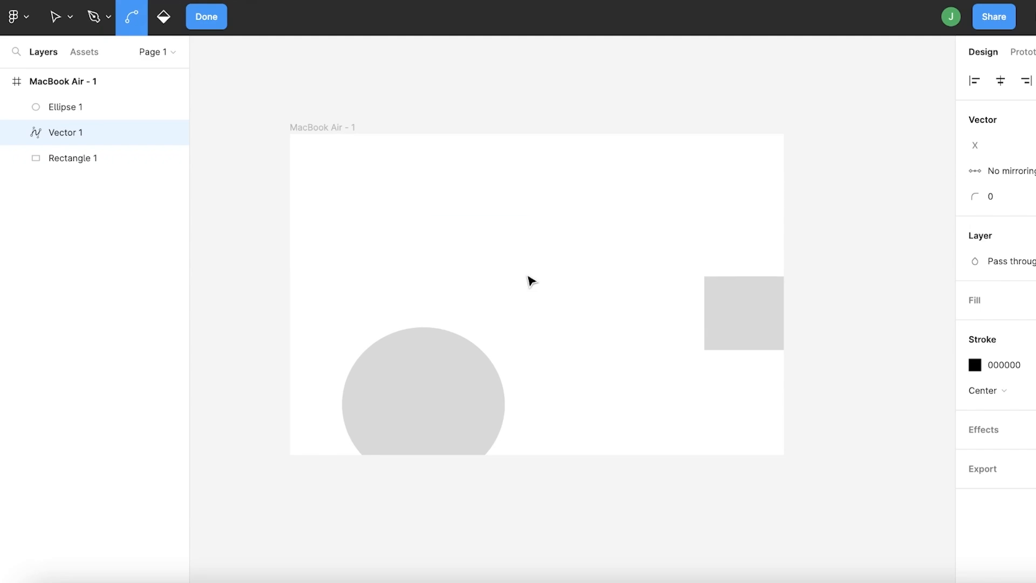
left_click(104, 18)
left_click(109, 24)
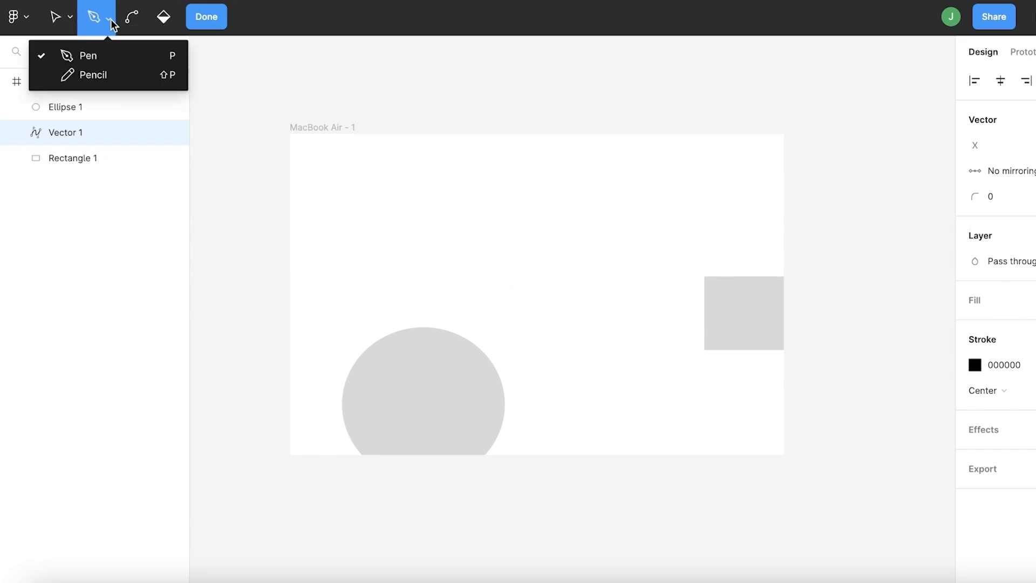
left_click(99, 72)
mouse_move(400, 189)
left_mouse_down()
mouse_move(428, 179)
mouse_move(493, 193)
left_mouse_up()
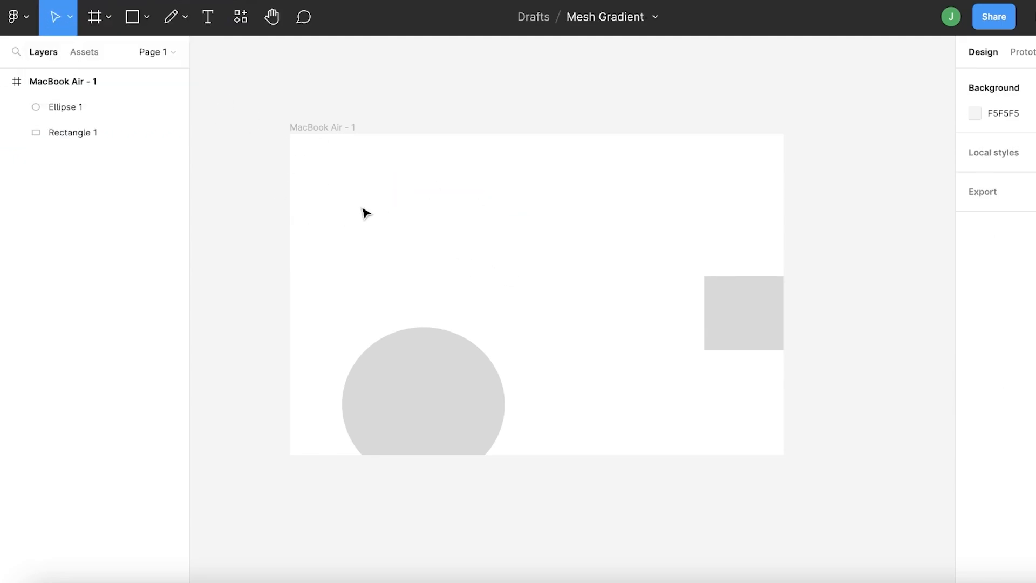
key("ctrl+z")
- Draw an irregular multi-point vector about 881 × 592 across the frame with the Pen tool and finish the path
left_click(672, 181)
left_click(580, 162)
left_click(594, 227)
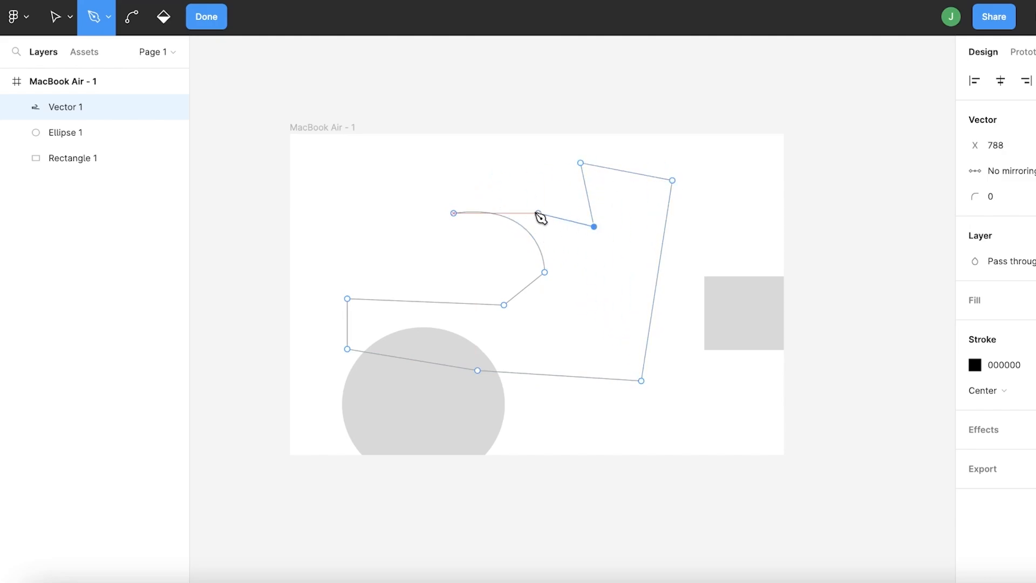
left_click(534, 213)
left_click(454, 213)
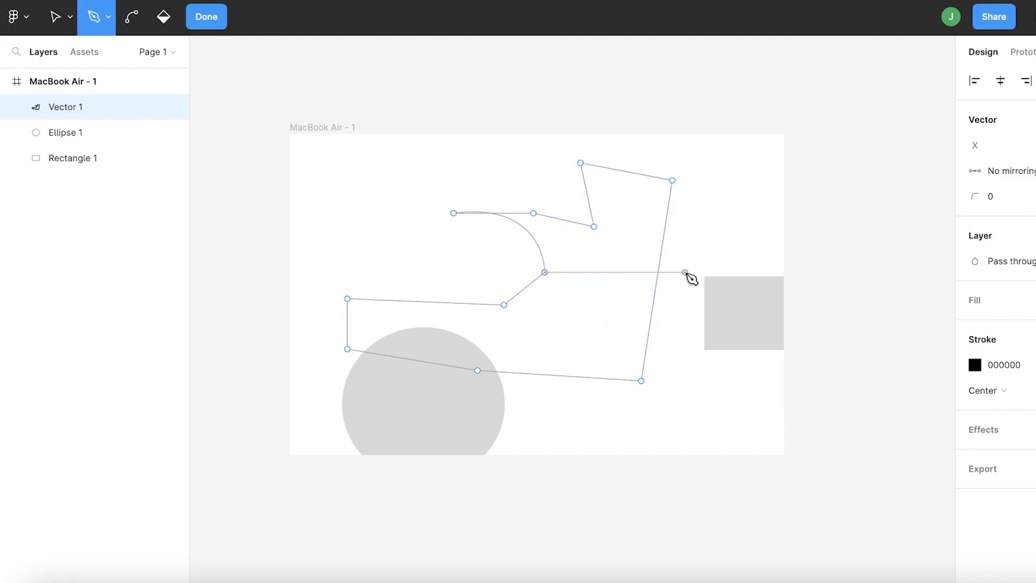
left_click(626, 272)
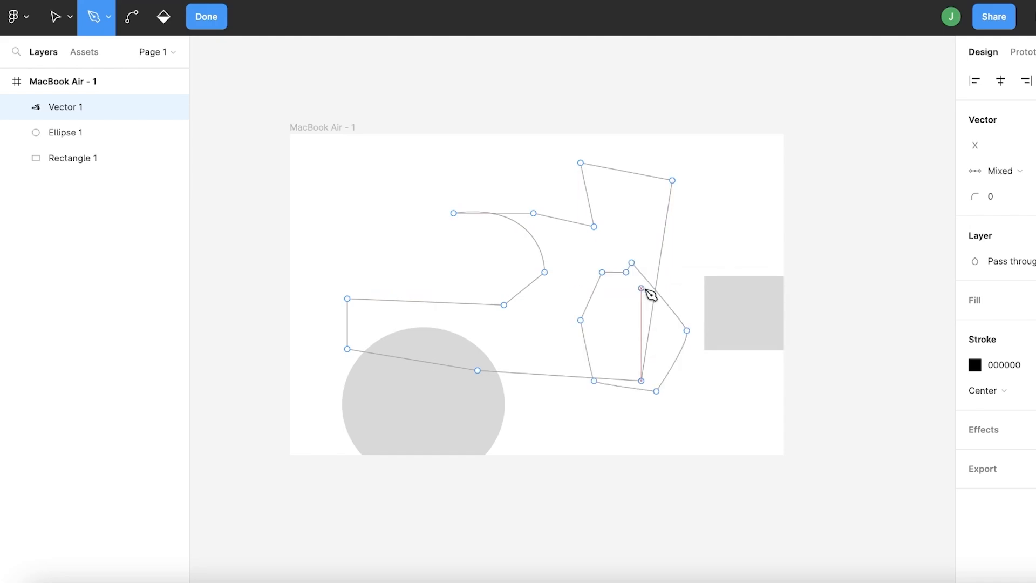
left_click(54, 16)
left_click(224, 19)
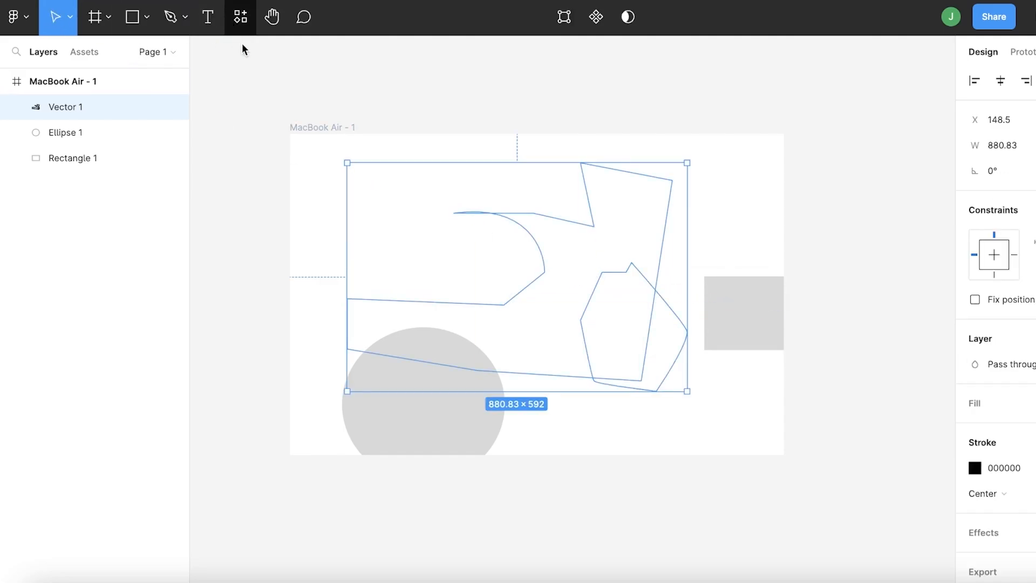
- Add a solid fill to the irregular vector shape
left_click(607, 310)
left_click(613, 292)
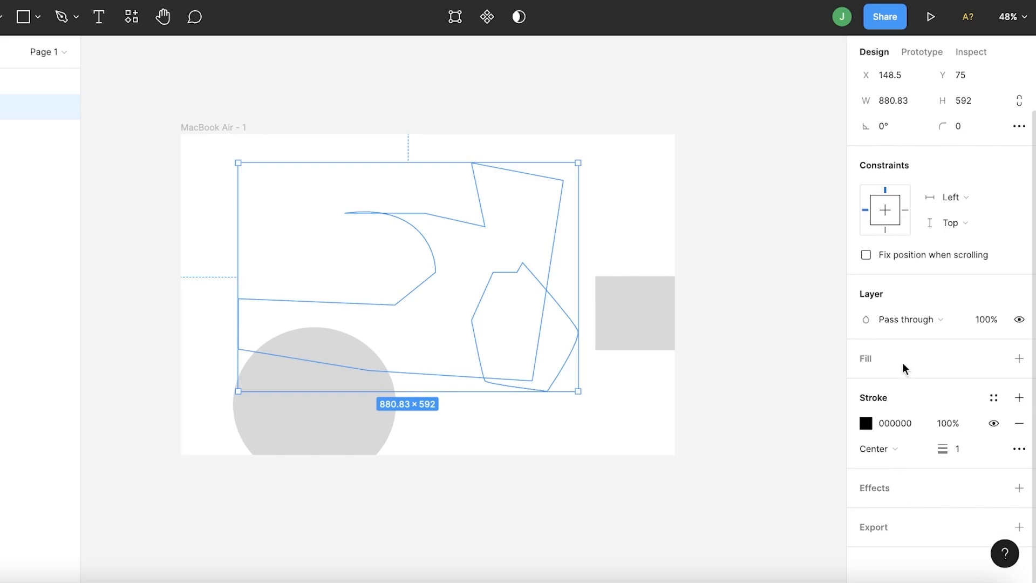
left_click(896, 319)
left_click(918, 319)
left_click(866, 423)
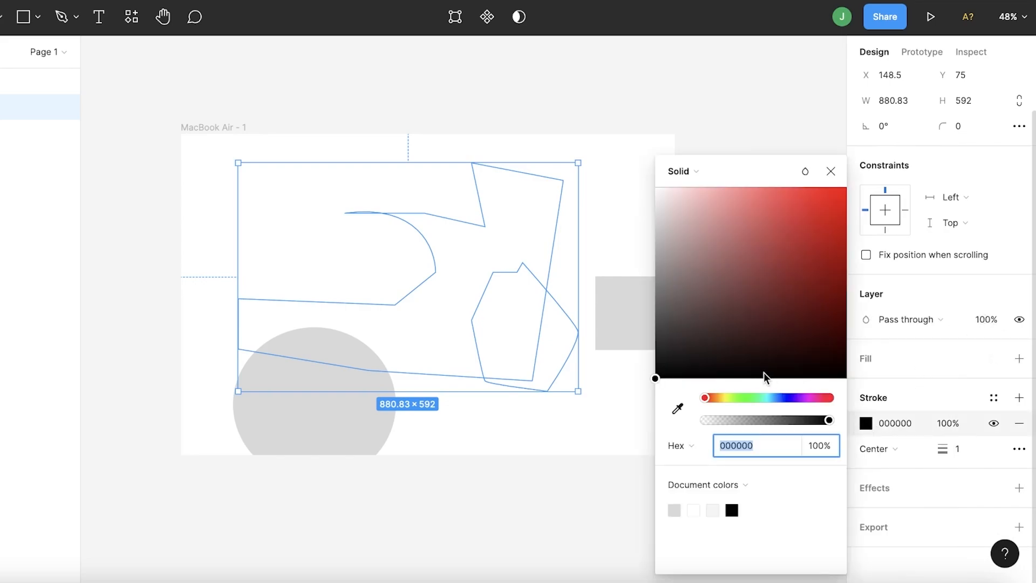
left_click(962, 399)
left_click(1020, 359)
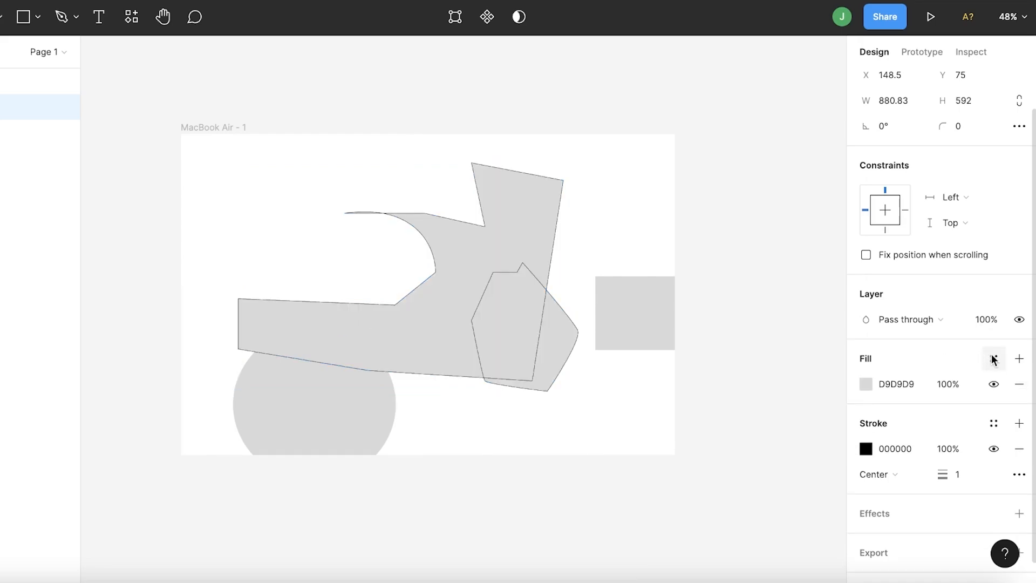
- Set the vector shape's fill colour to purple BA59E8
left_click(867, 384)
left_click_drag(774, 398, 803, 398)
left_click(743, 249)
left_click_drag(744, 252, 774, 204)
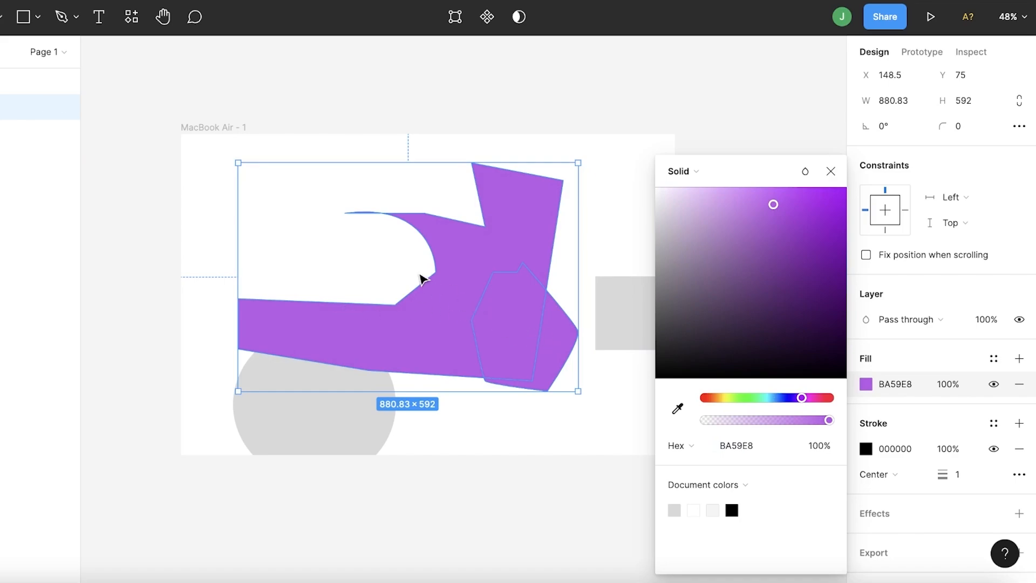
- Remove the purple fill from the irregular vector shape
key("Delete")
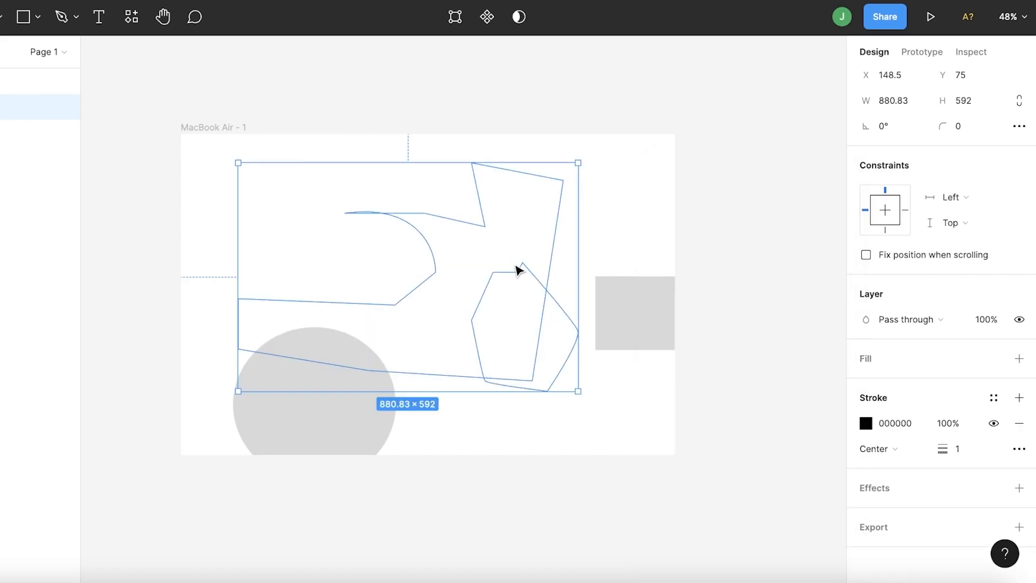
left_click(639, 179)
left_click(522, 267)
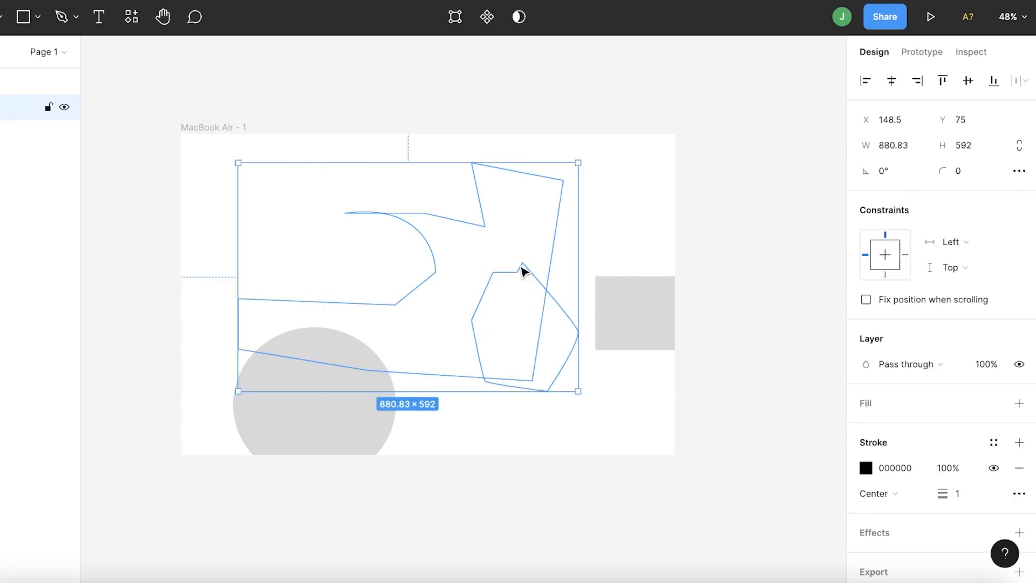
right_click(522, 265)
mouse_move(592, 224)
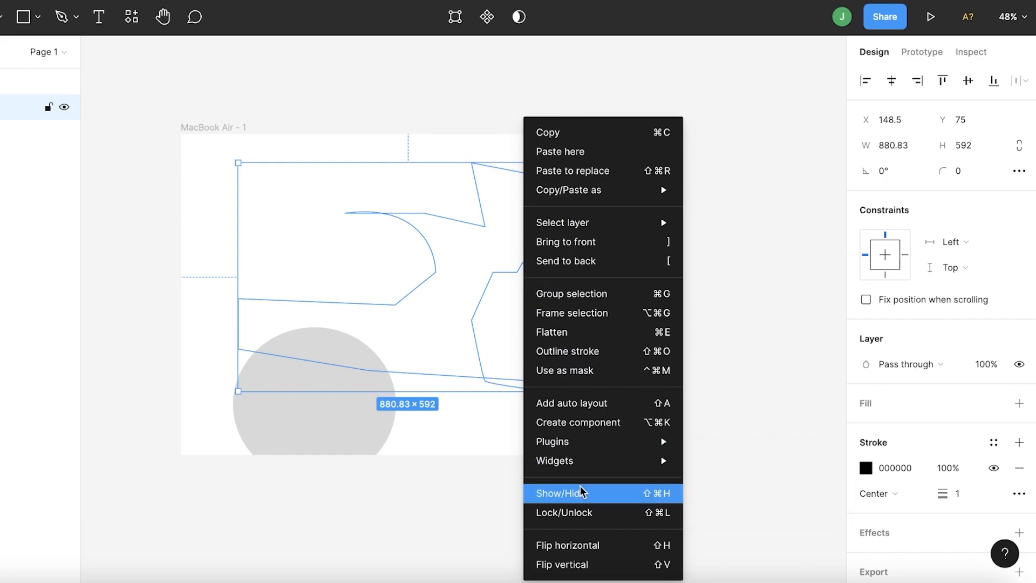
left_click(494, 263)
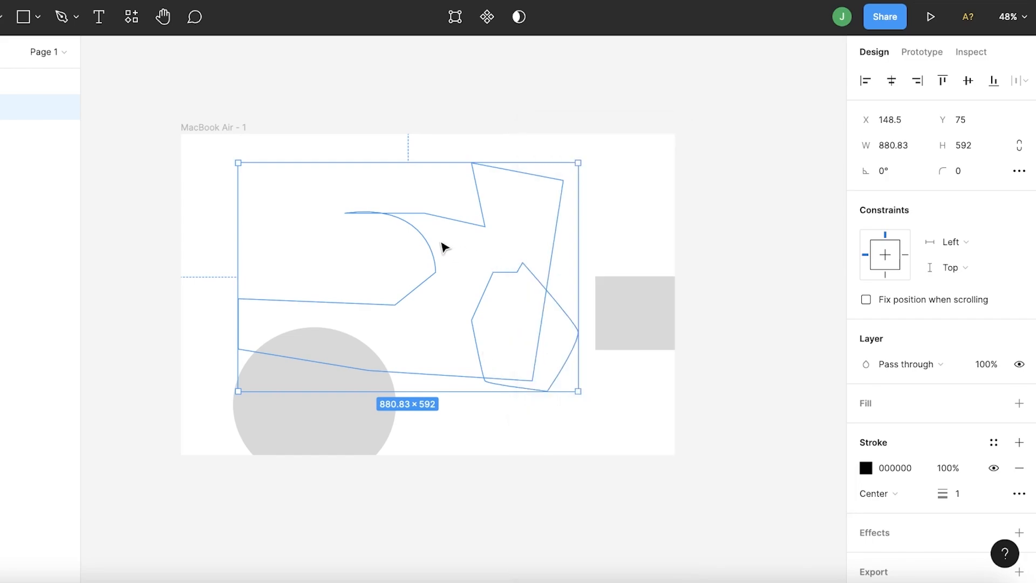
- Move the unfilled vector over the frame's upper-right corner and shrink it to about 434 × 327
left_click_drag(442, 245, 617, 158)
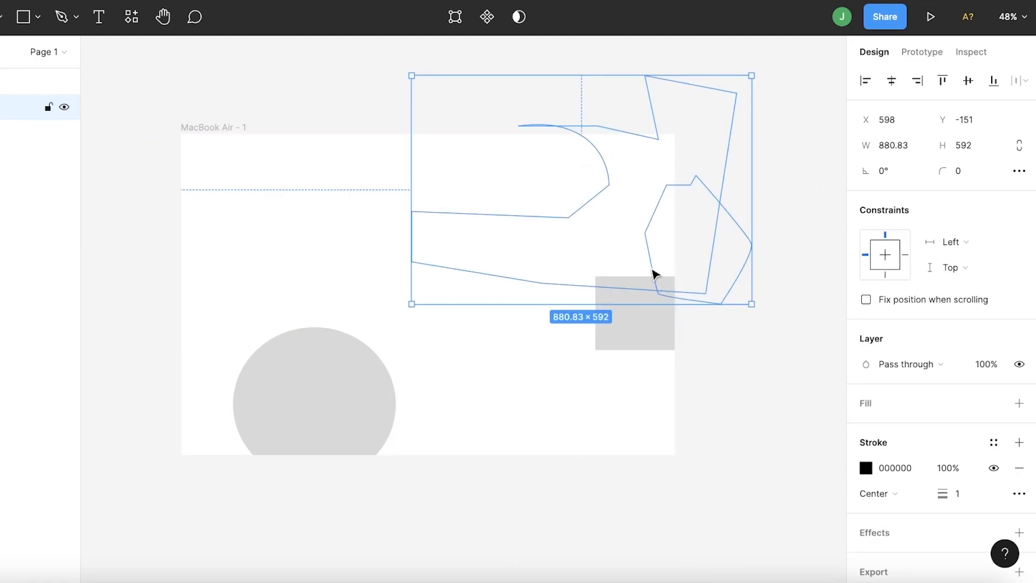
mouse_move(752, 304)
left_mouse_down()
mouse_move(573, 235)
mouse_move(641, 229)
mouse_move(449, 222)
mouse_move(627, 206)
mouse_move(687, 211)
mouse_move(719, 231)
mouse_move(687, 225)
left_mouse_up()
- Add a solid fill to the reduced vector and set its colour to dark brown-grey 5E5151
left_click(916, 288)
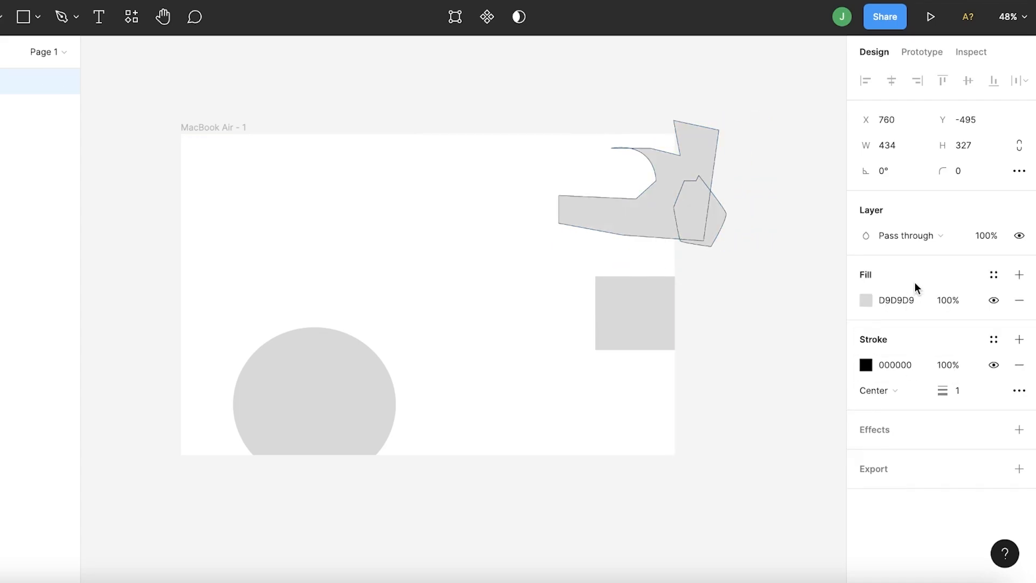
left_click(868, 306)
left_click_drag(776, 323, 673, 321)
left_click(500, 331)
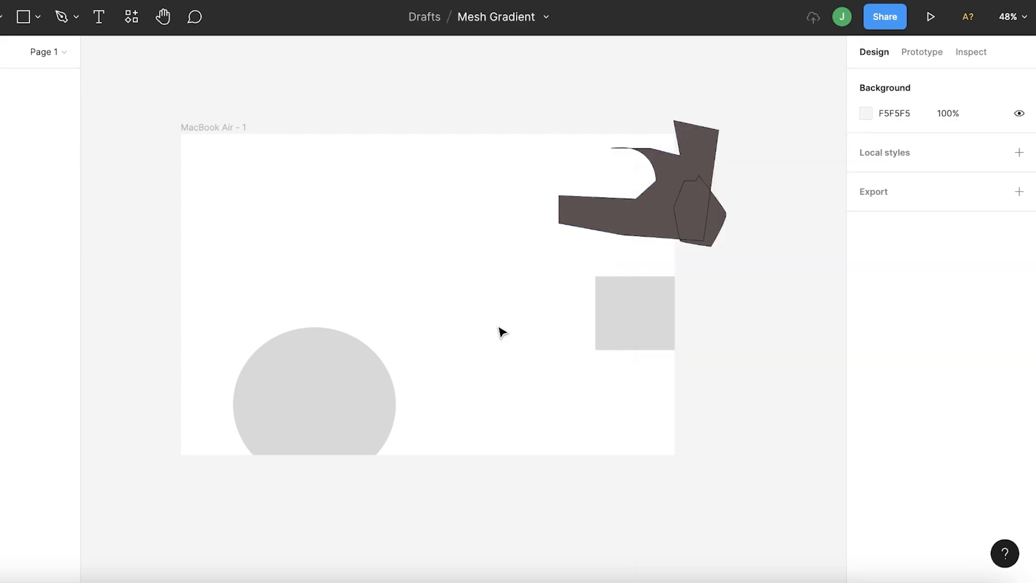
- Widen the dark vector to about 482 × 327 and reposition it across the right edge of the frame
left_click_drag(604, 222, 616, 214)
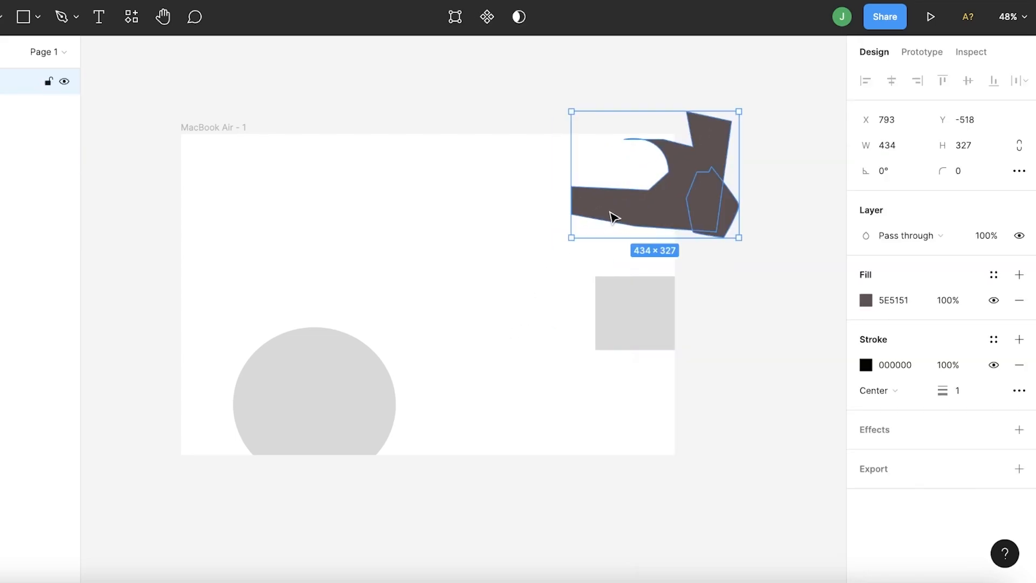
left_click(769, 175)
left_click(712, 200)
left_click_drag(740, 201, 758, 202)
left_click(652, 316)
left_click(572, 165)
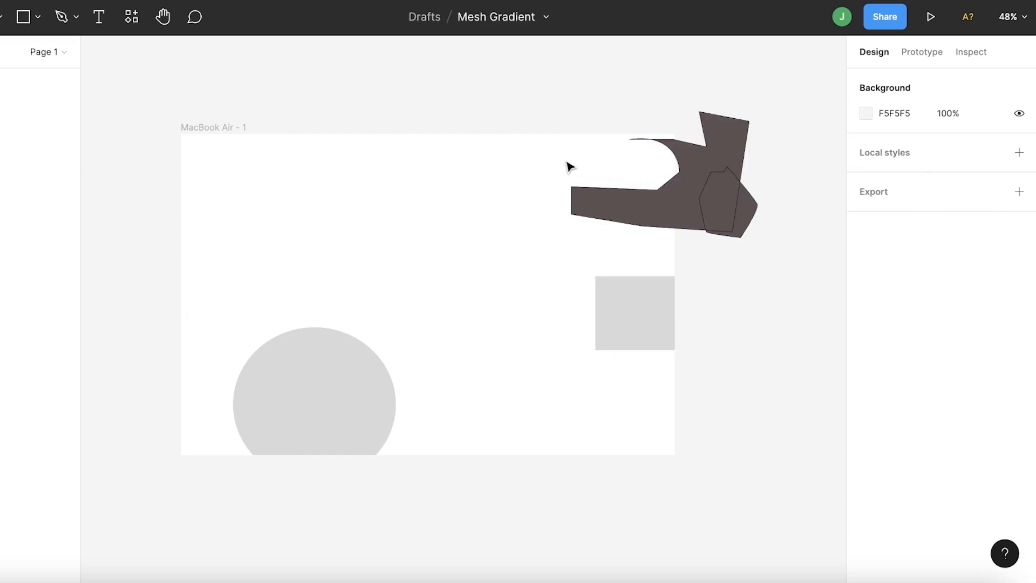
left_click_drag(707, 165, 702, 188)
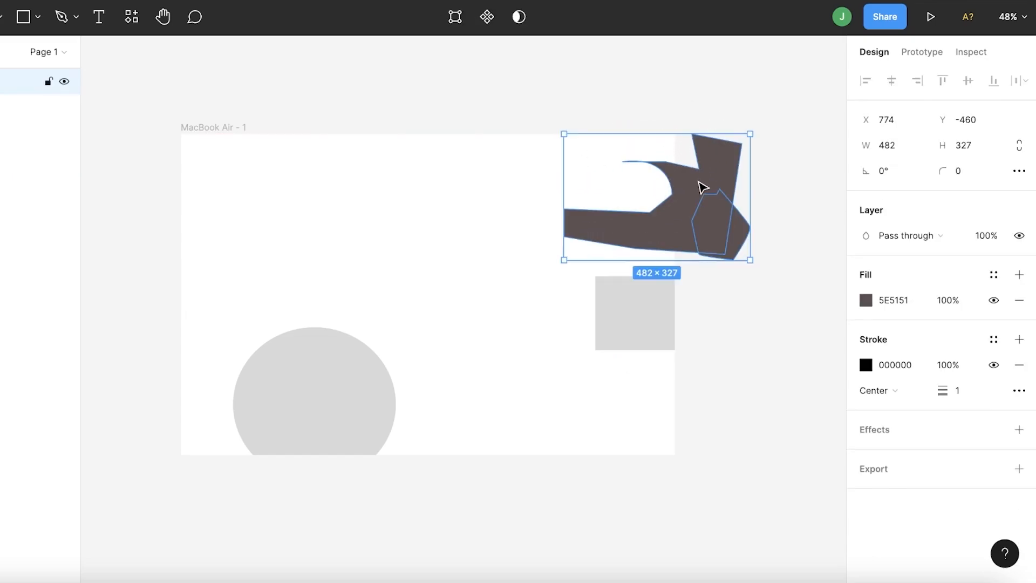
left_click(809, 229)
- Draw a closed seven-point polygon across the left half of the frame with the Pen tool
left_click(73, 19)
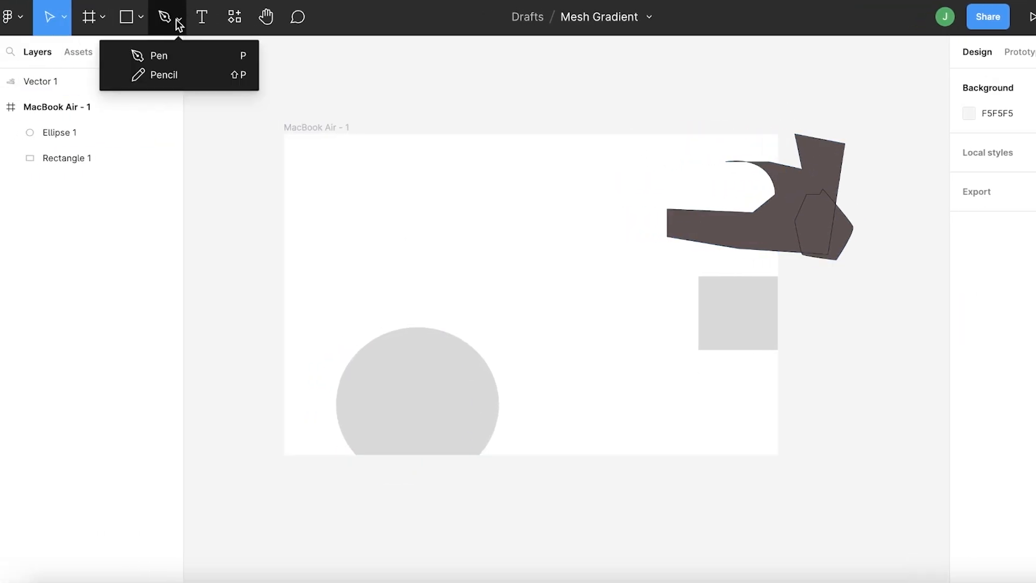
left_click(178, 54)
left_click(389, 191)
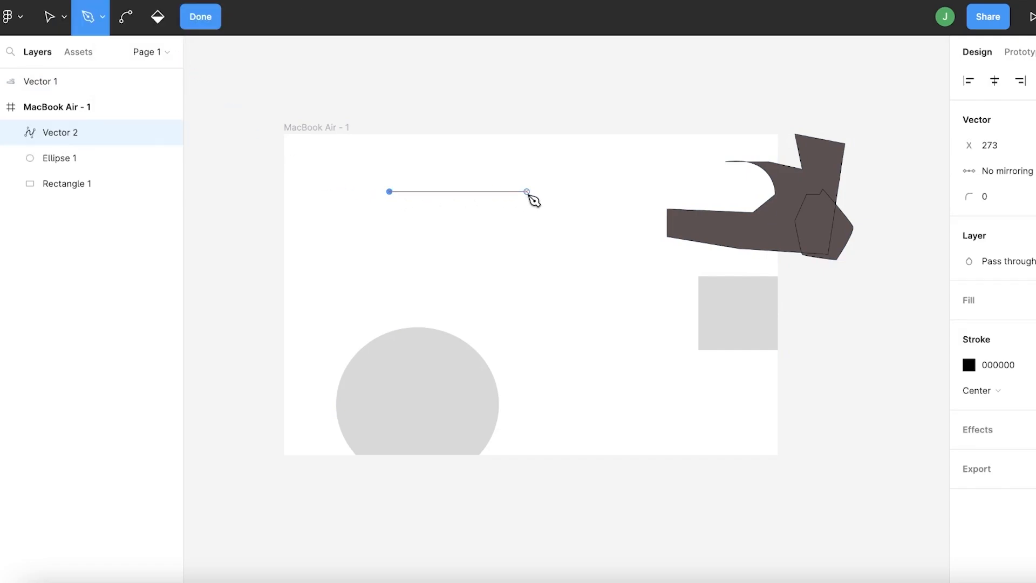
left_click(527, 192)
left_click(552, 285)
left_click(552, 357)
left_click(372, 350)
left_click(305, 249)
left_click(369, 192)
left_click(389, 191)
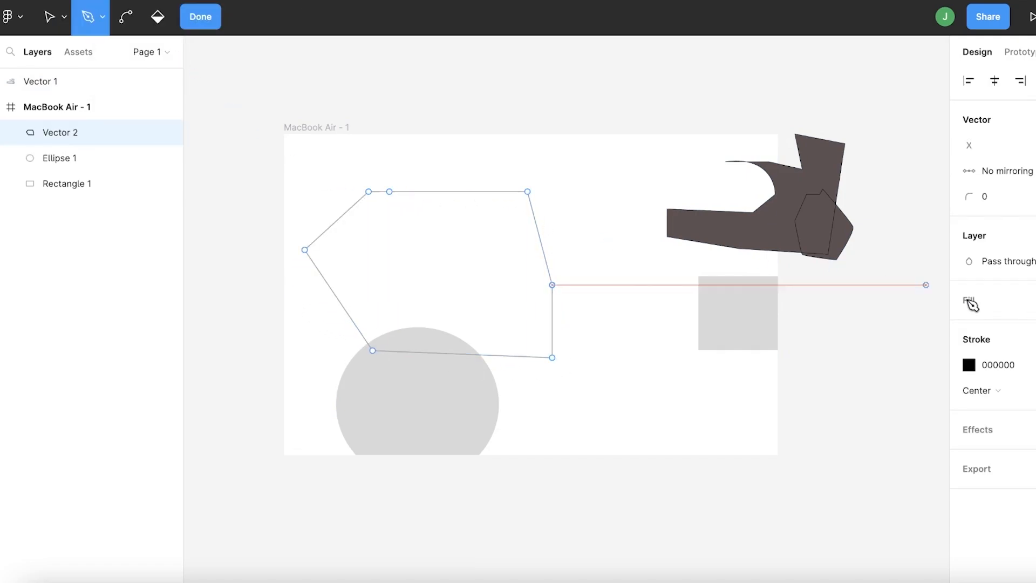
- Add a solid fill to the pen-drawn polygon and set its colour to grey B8B8B8
left_click(981, 304)
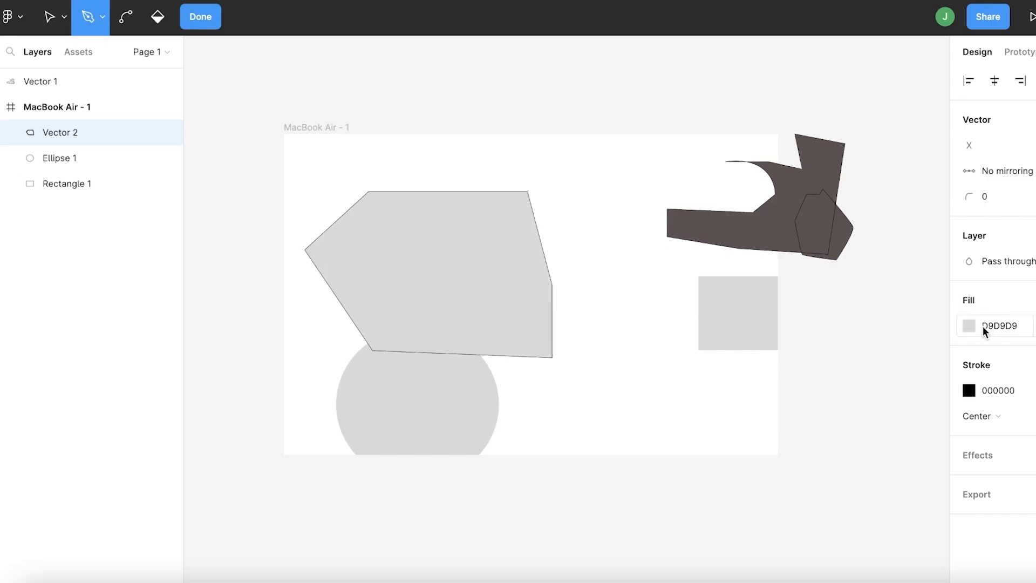
left_click(969, 326)
left_click_drag(782, 229, 758, 240)
- Draw a small closed four-sided shape beside the polygon in the same vector, and finish editing the path
left_click(552, 187)
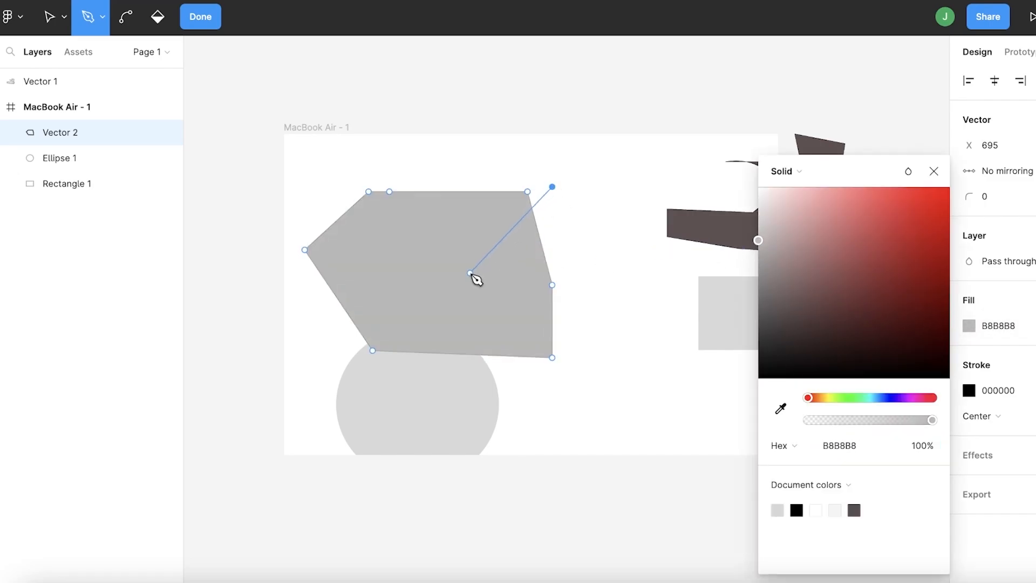
left_click(613, 191)
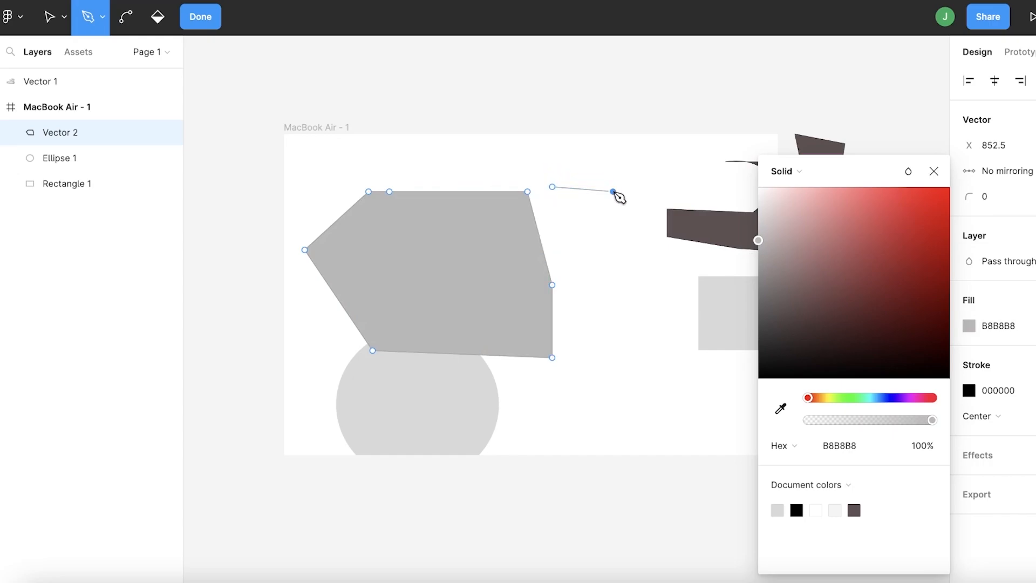
left_click(599, 216)
left_click(571, 206)
left_click(553, 187)
left_click(589, 190)
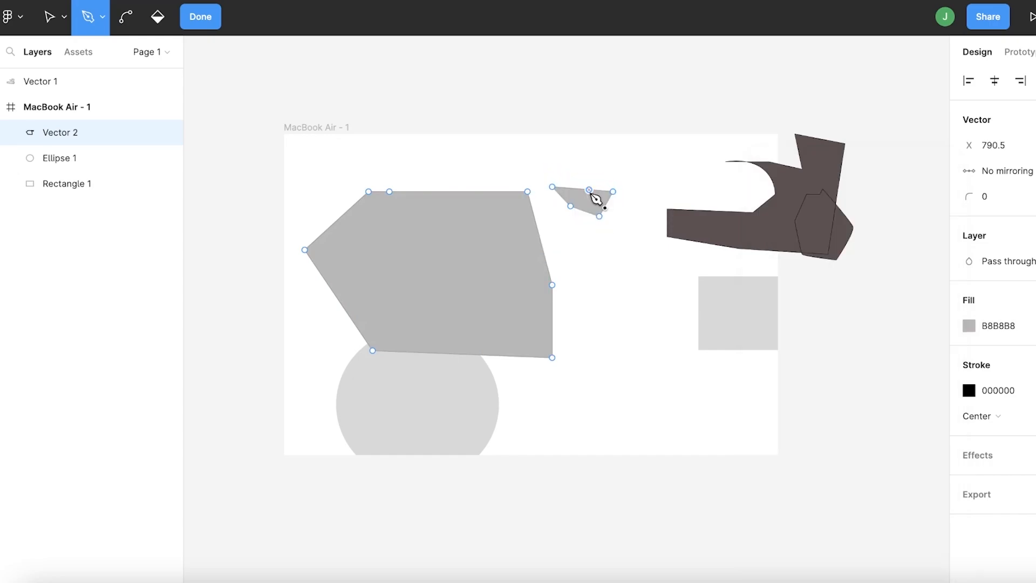
left_click(200, 17)
- Move the 799 × 443 vector toward the frame's centre and try rotating it by its upper-left corner
left_click(618, 187)
left_click(572, 208)
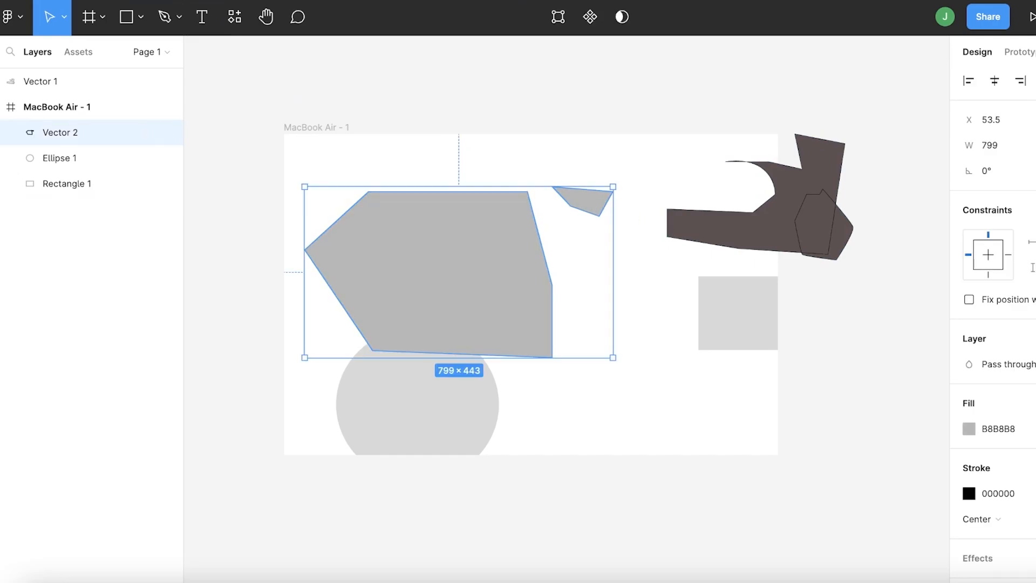
left_click_drag(486, 303, 578, 316)
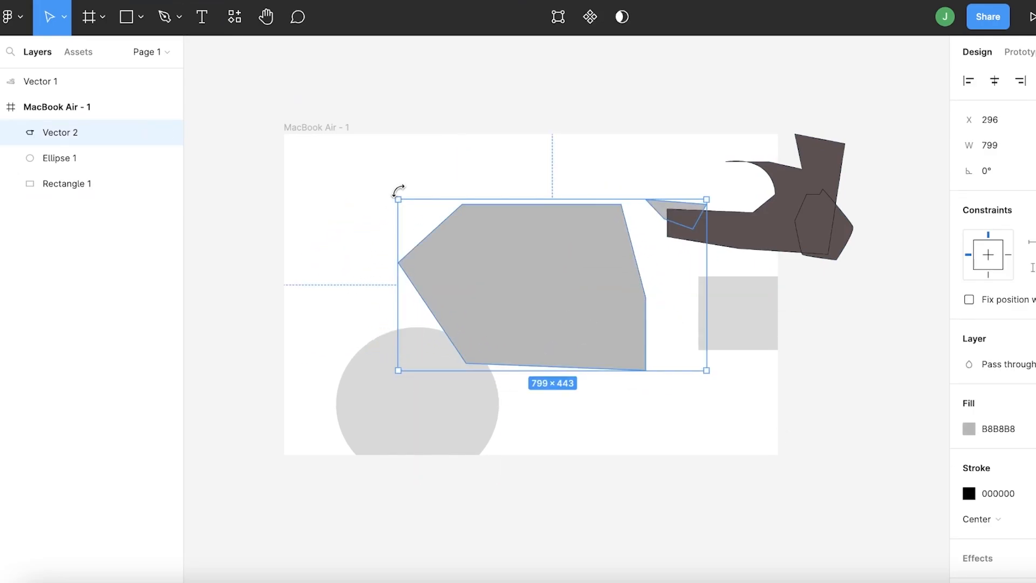
left_click_drag(400, 195, 333, 194)
left_click_drag(512, 257, 581, 303)
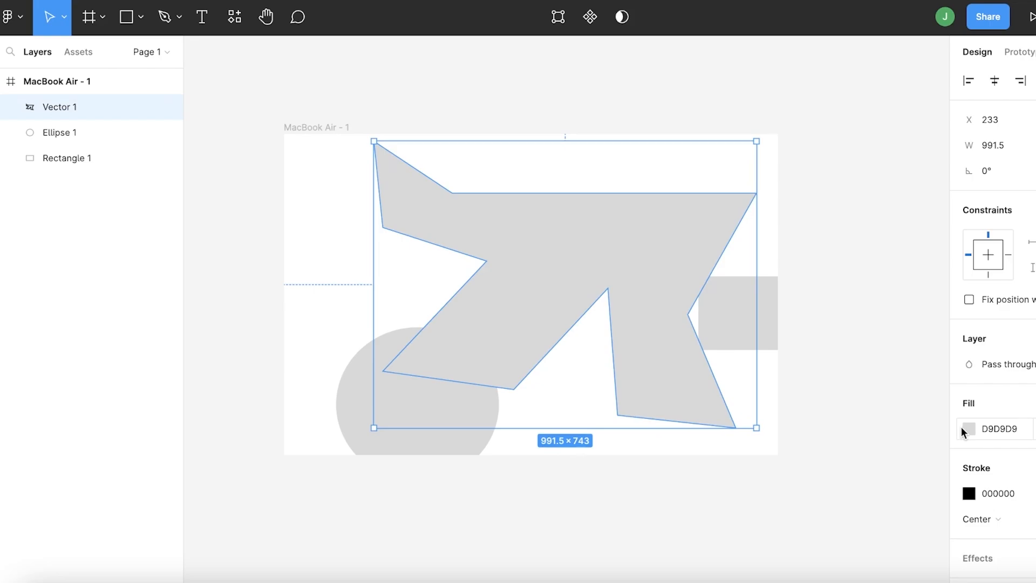
- Set the fill of the 991.5 × 743 vector shape to grey A6A6A6
left_click(964, 429)
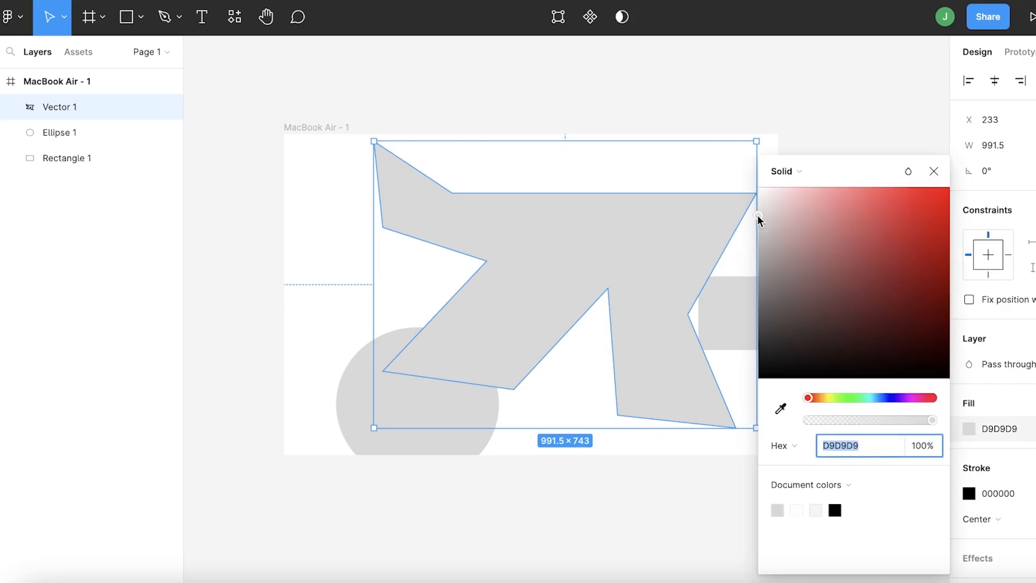
left_click_drag(758, 217, 759, 254)
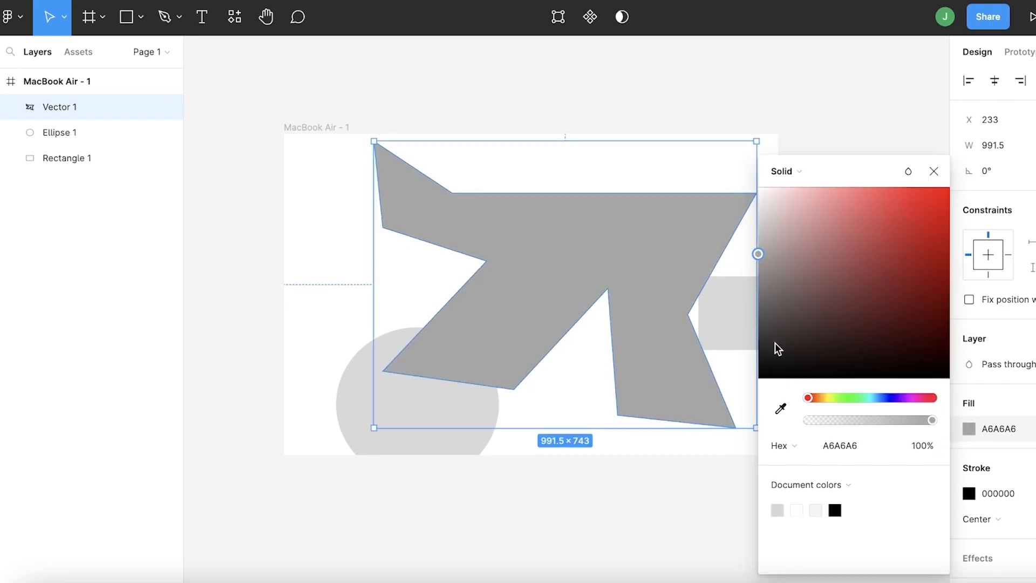
left_click(733, 111)
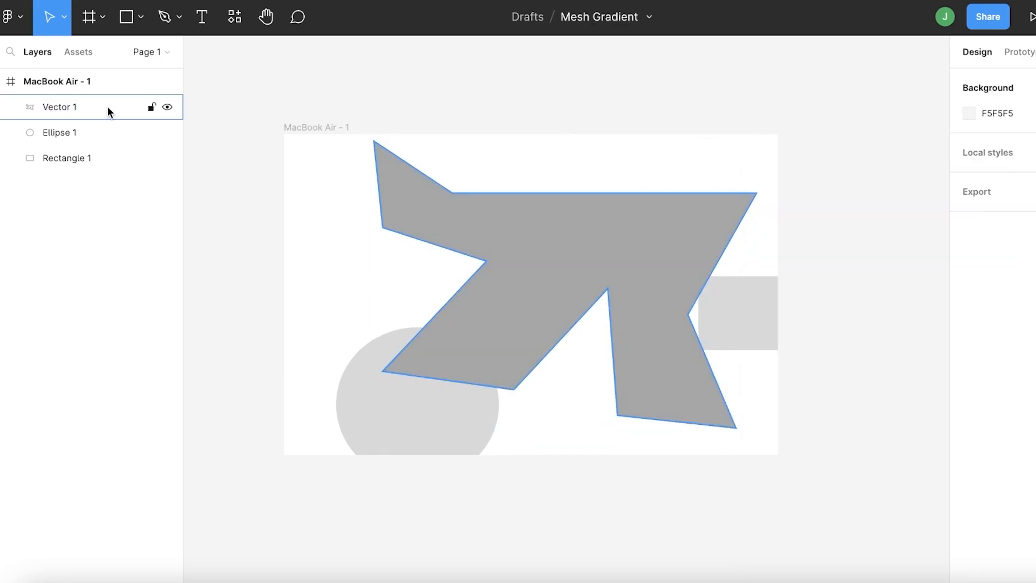
left_click(103, 19)
left_click(103, 19)
left_click(176, 19)
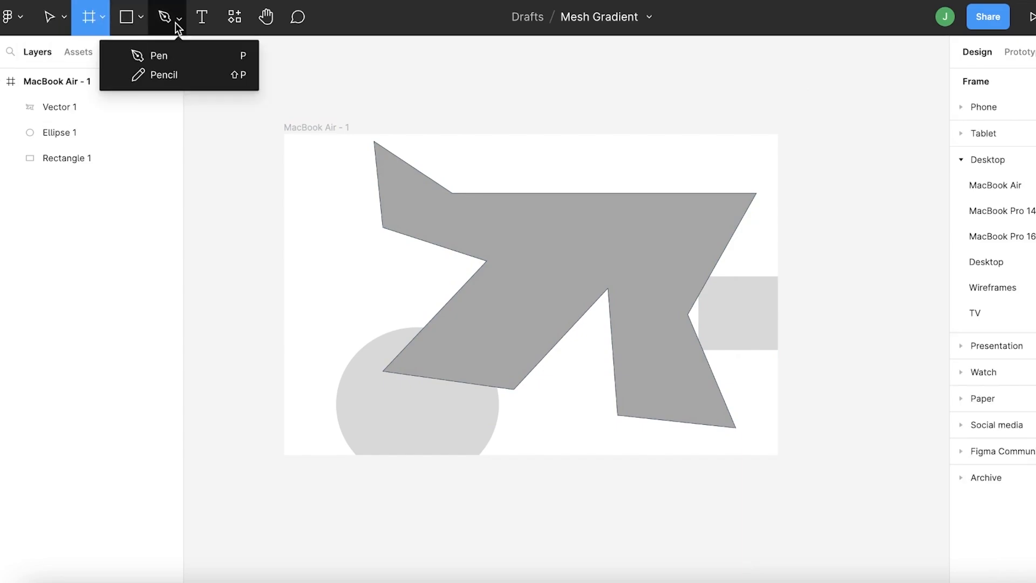
left_click(170, 52)
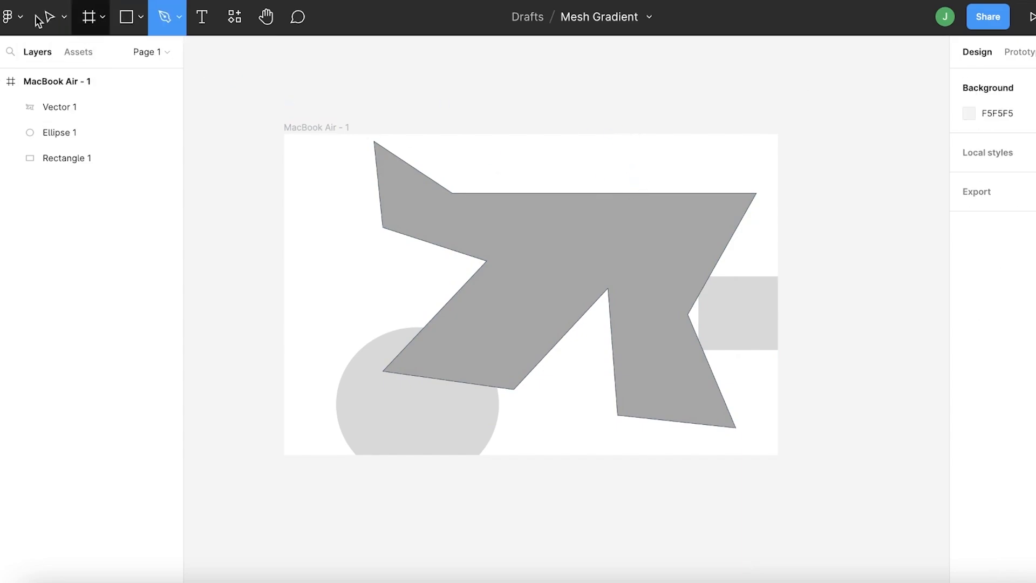
left_click(128, 20)
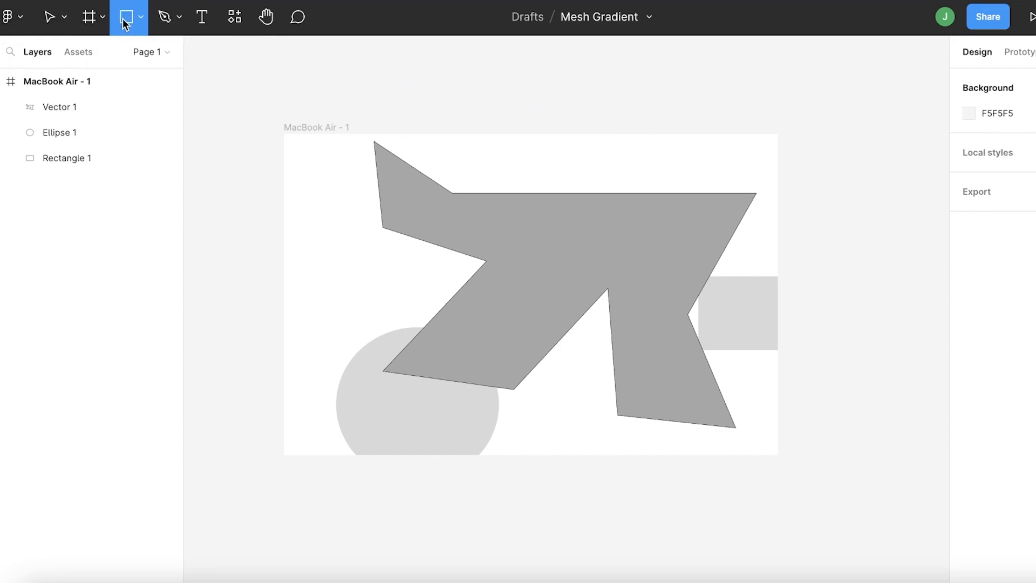
left_click(107, 25)
left_click(105, 24)
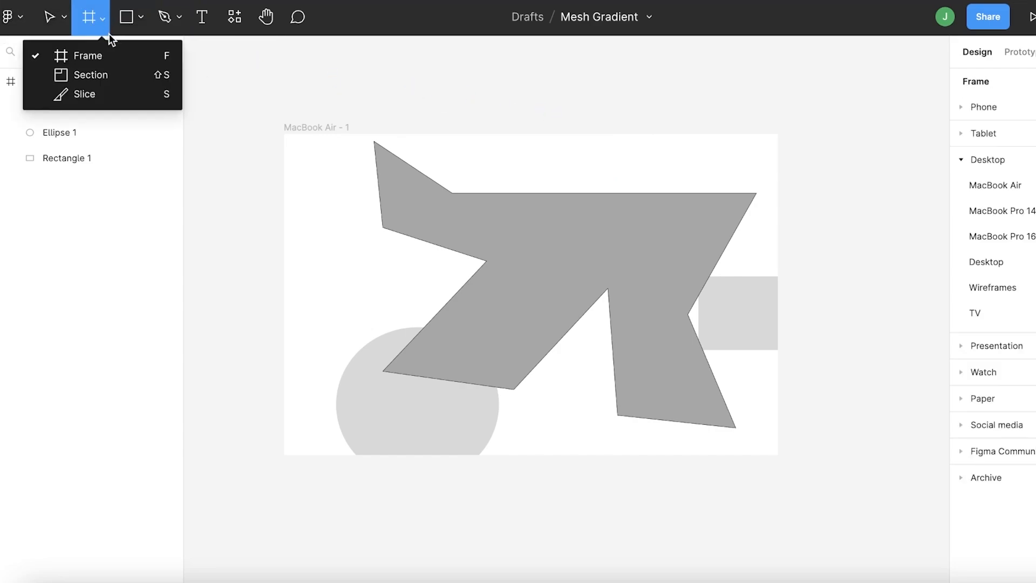
left_click(63, 19)
left_click(181, 31)
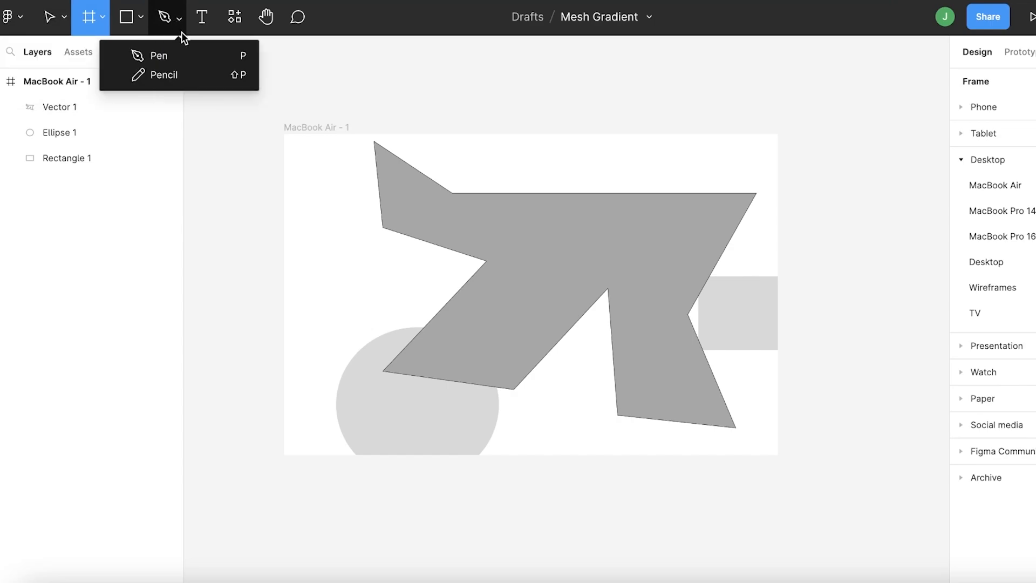
left_click(122, 18)
- Draw an ellipse about 508 × 592, then shrink and place it over the frame's upper-right corner
left_click(138, 19)
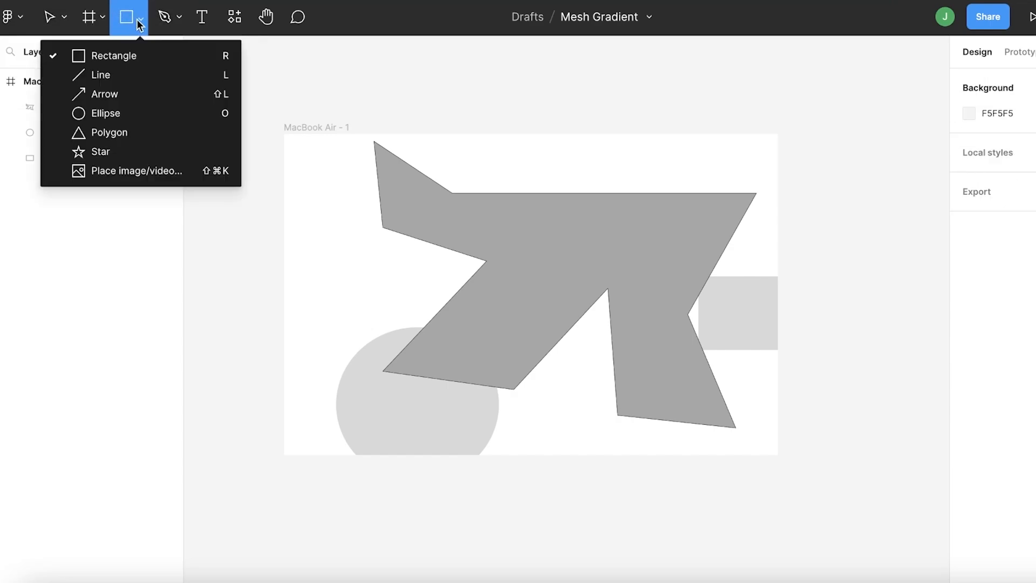
left_click(110, 113)
mouse_move(682, 120)
left_mouse_down()
mouse_move(936, 335)
mouse_move(878, 354)
left_mouse_up()
left_click_drag(757, 233, 694, 153)
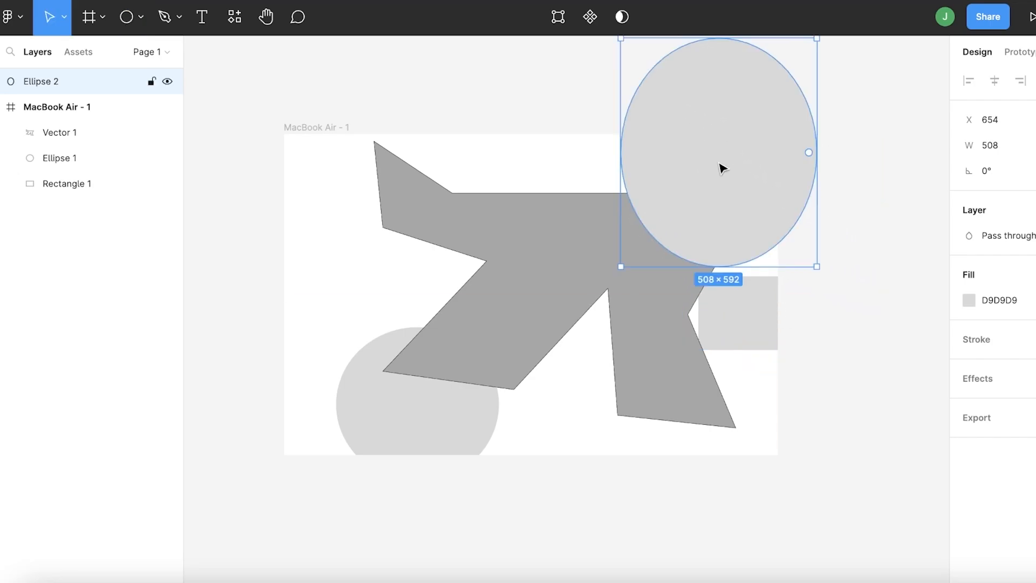
left_click_drag(621, 267, 630, 238)
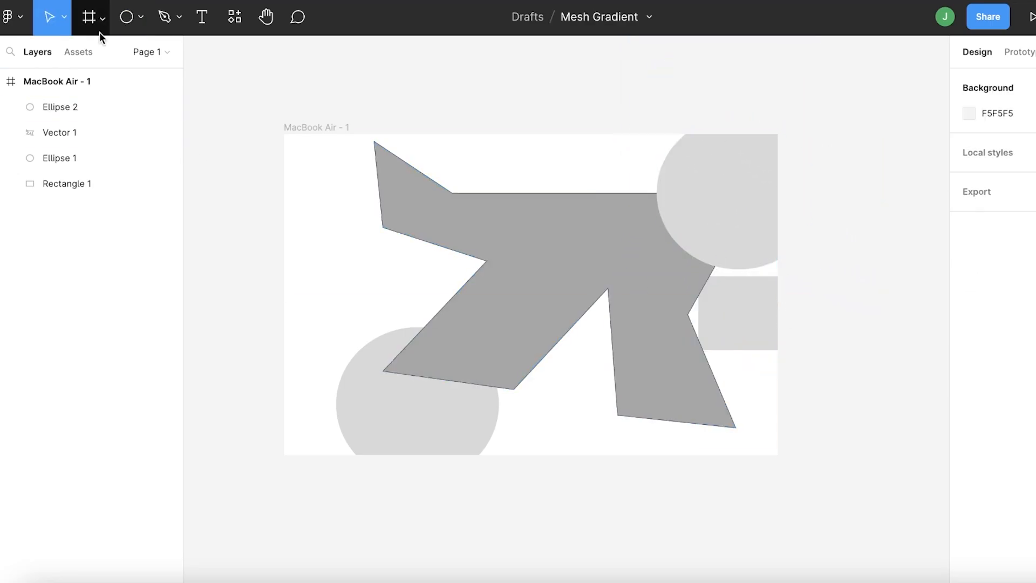
left_click(95, 24)
left_click(95, 24)
left_click(64, 19)
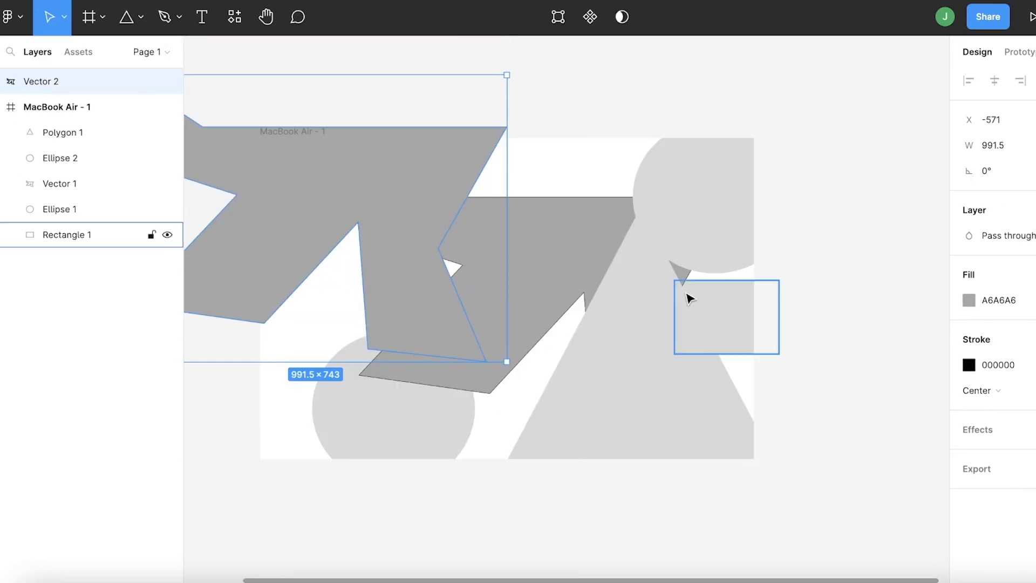
- Move the duplicate vector over the frame, scale it down and shift it toward the frame's middle
left_click_drag(344, 187, 445, 267)
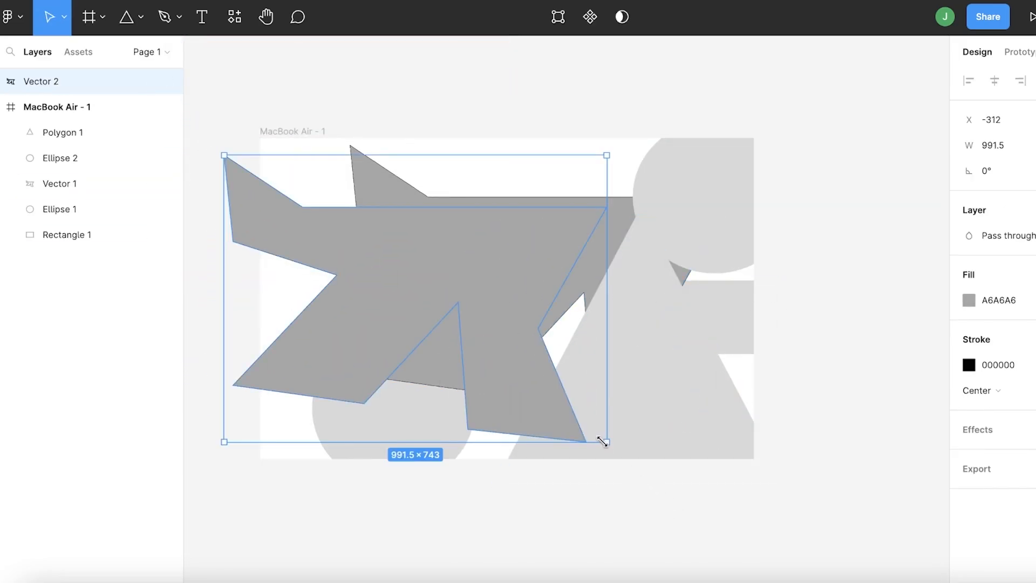
left_click_drag(603, 441, 405, 331)
left_click_drag(315, 265, 363, 262)
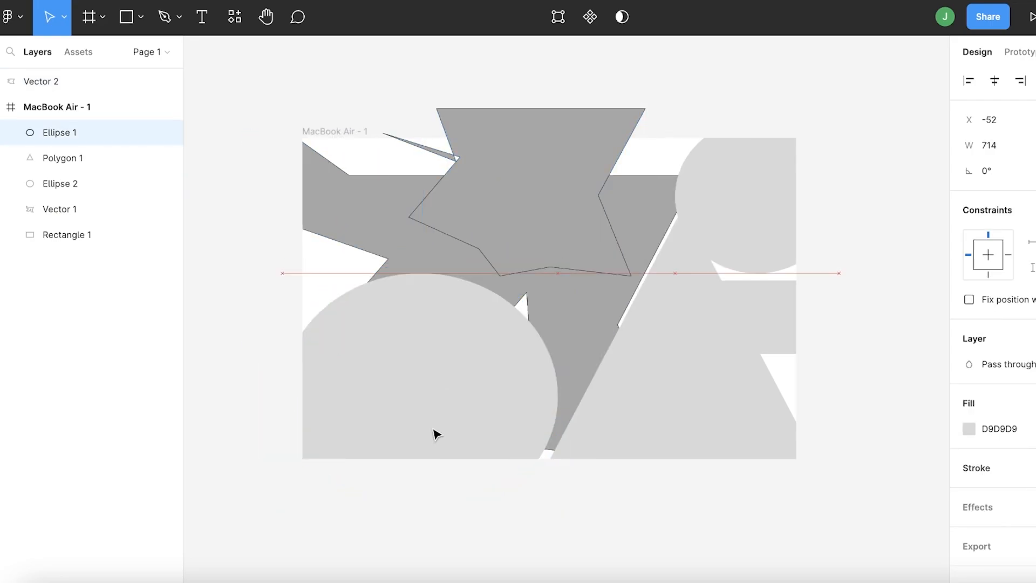
- Move the 714 × 638 ellipse further down over the frame's lower-left corner
left_click_drag(432, 432, 445, 481)
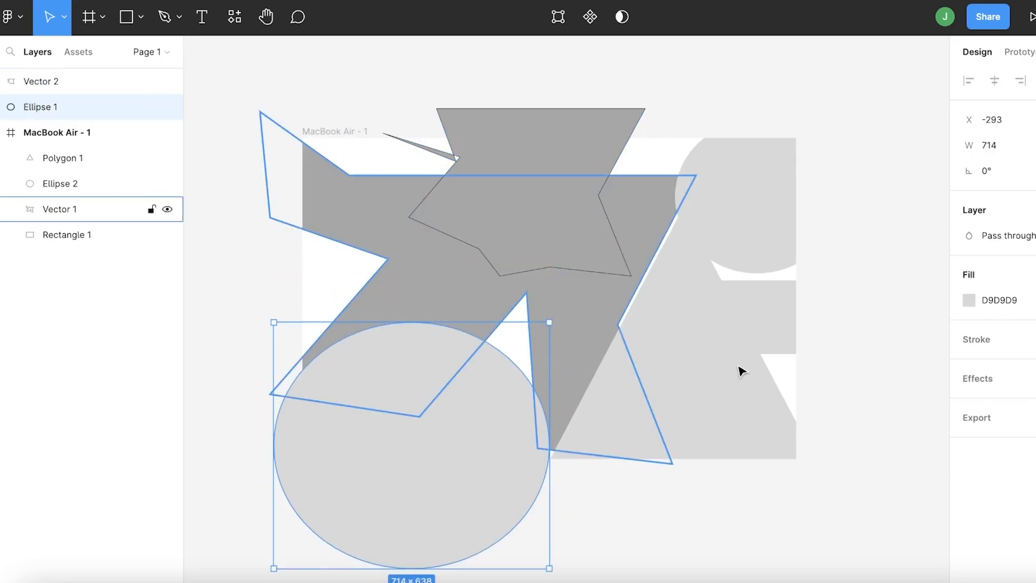
- Shrink the lower-left ellipse to 558 × 554 and move it toward the middle of the frame's bottom edge
left_click(849, 299)
left_click(469, 423)
left_click_drag(469, 423, 468, 394)
right_click(468, 408)
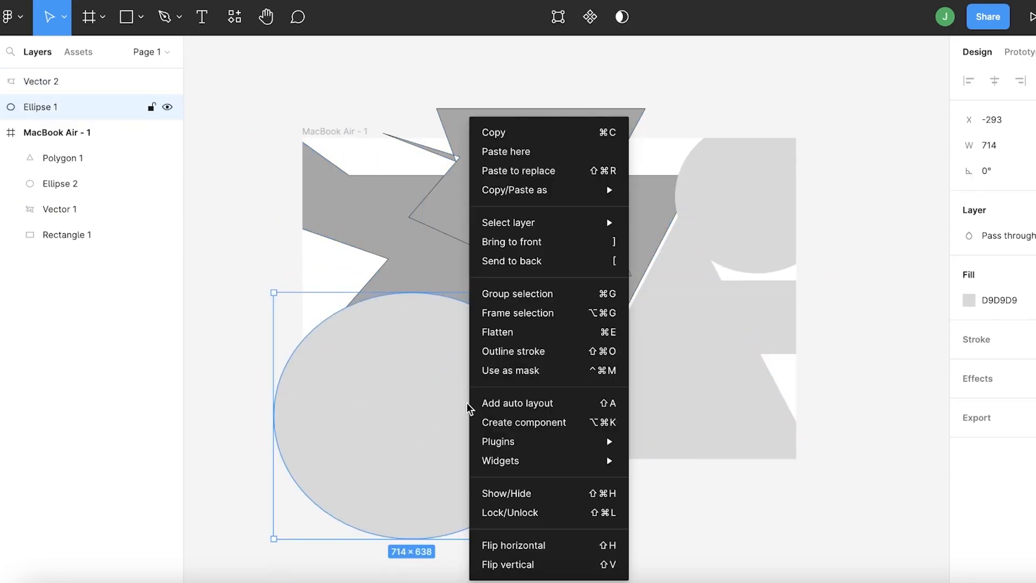
left_click(875, 263)
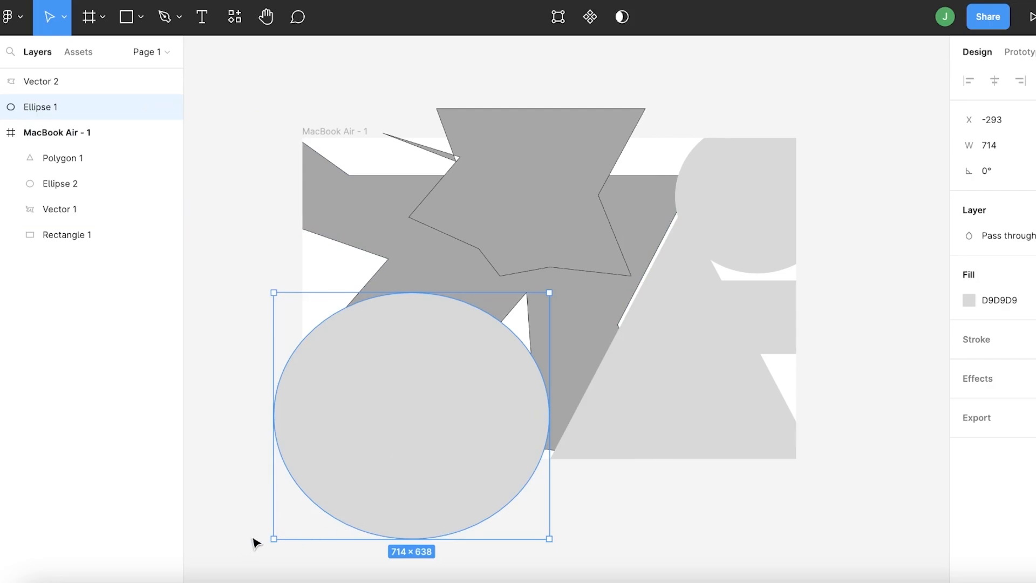
left_click_drag(271, 540, 333, 502)
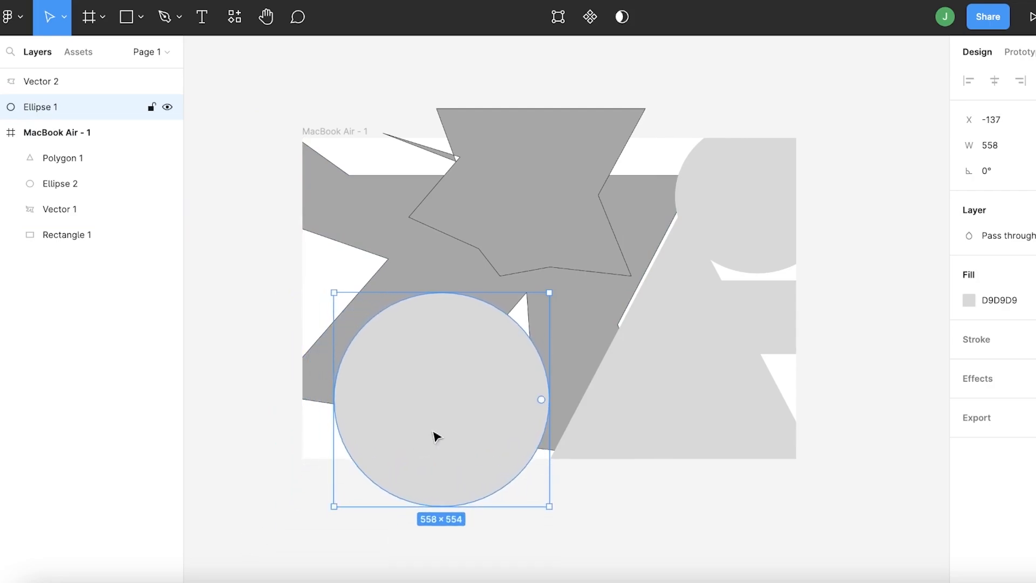
left_click_drag(456, 411, 508, 428)
left_click(852, 298)
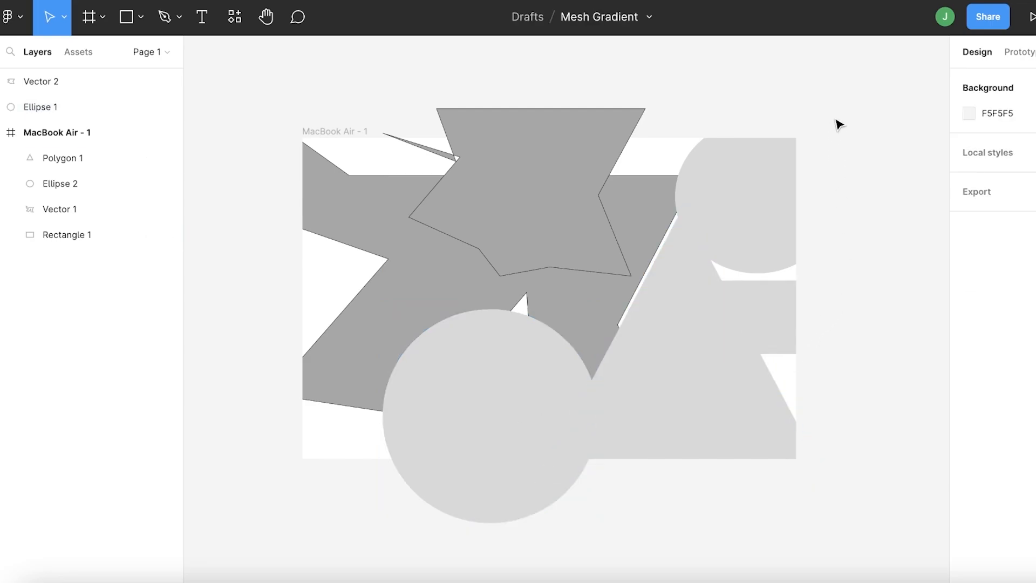
- Change the fill of the 681 × 434 vector to light green 86D5A0
left_click(557, 181)
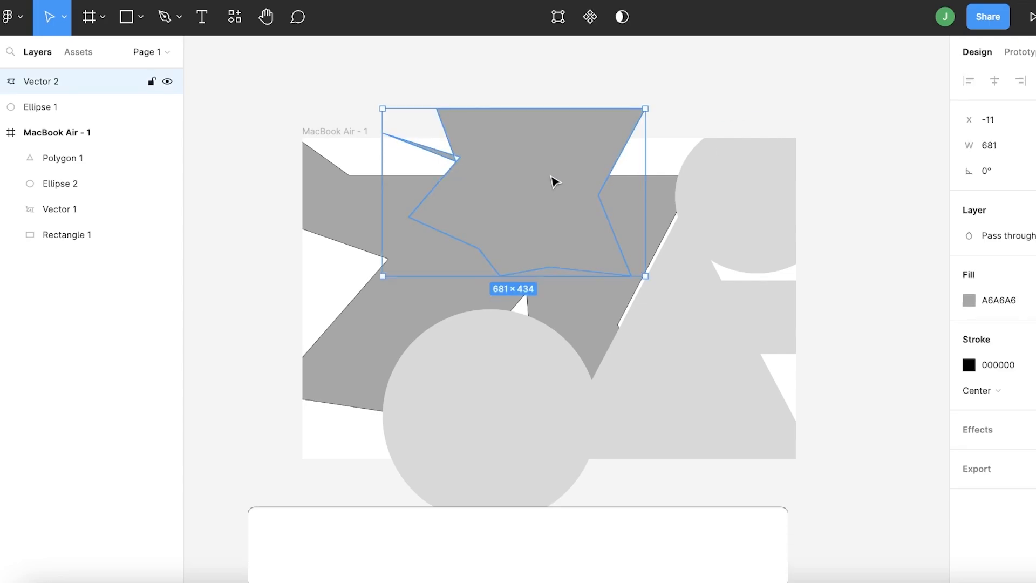
left_click(969, 300)
left_click_drag(900, 316, 862, 257)
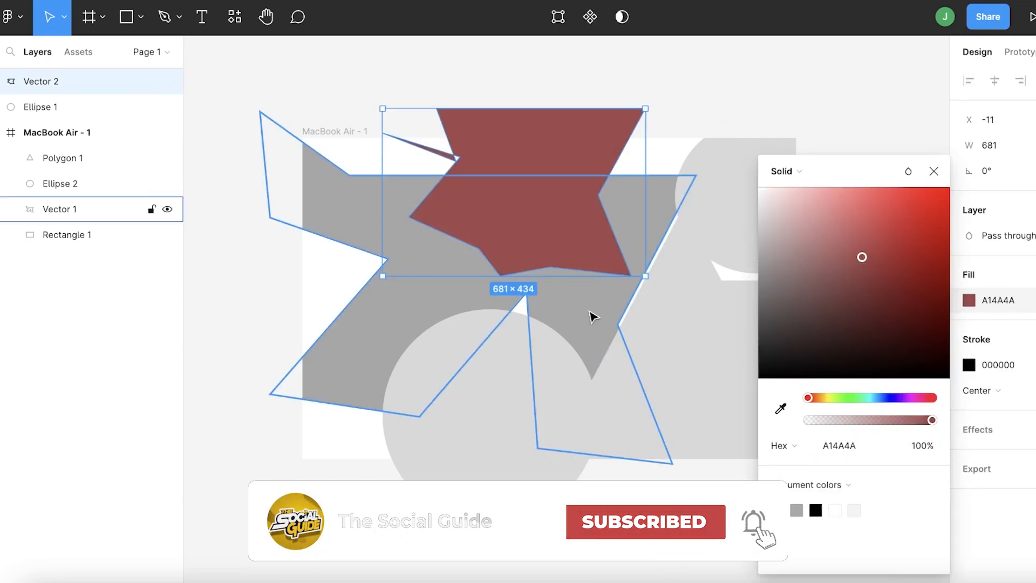
left_click_drag(930, 399, 856, 397)
left_click_drag(878, 247, 829, 222)
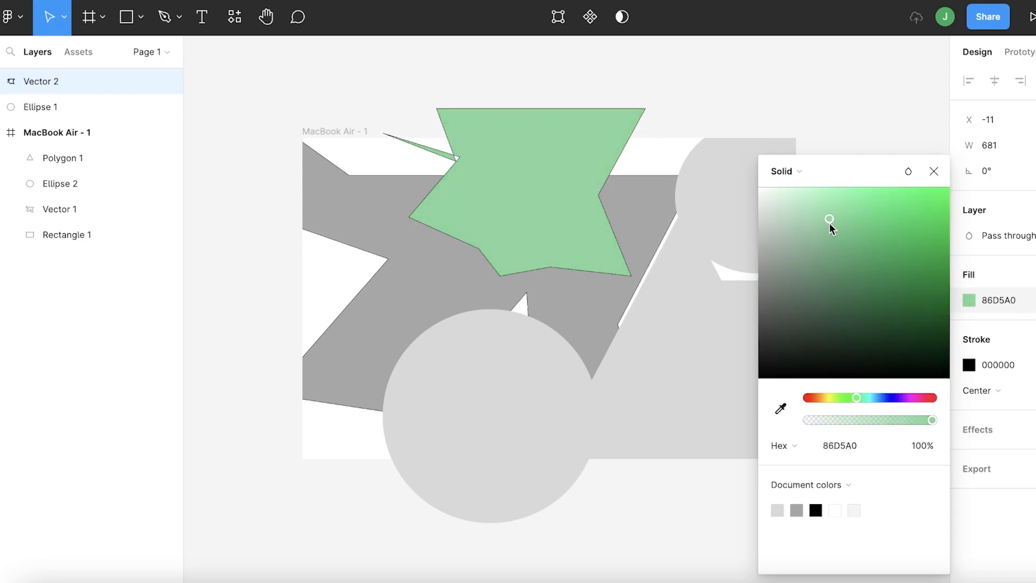
- Change the fill of the 425 × 398 ellipse at the frame's upper-right corner to light pink F3B4ED
left_click(730, 229)
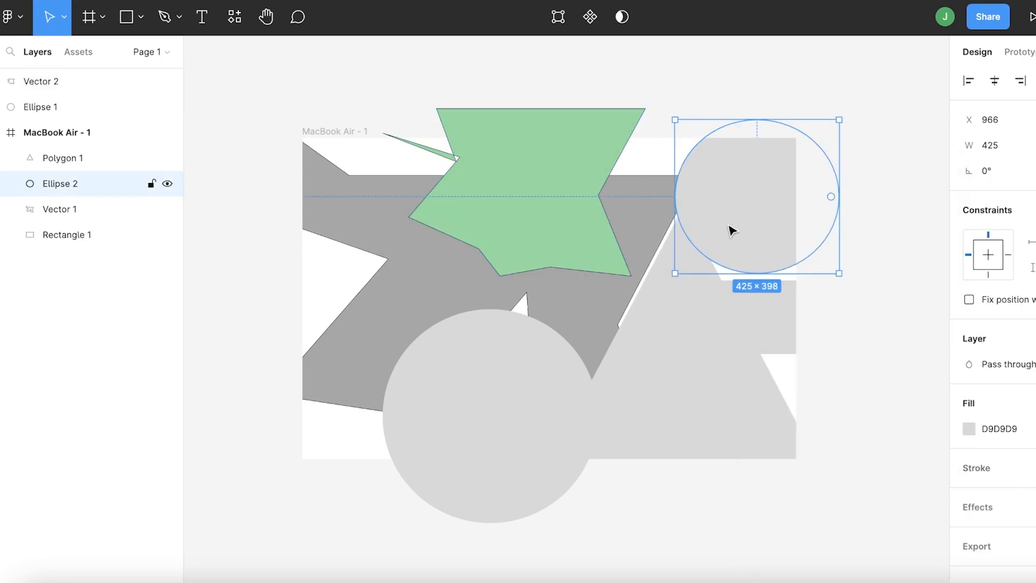
left_click(978, 371)
left_click(977, 372)
left_click(986, 437)
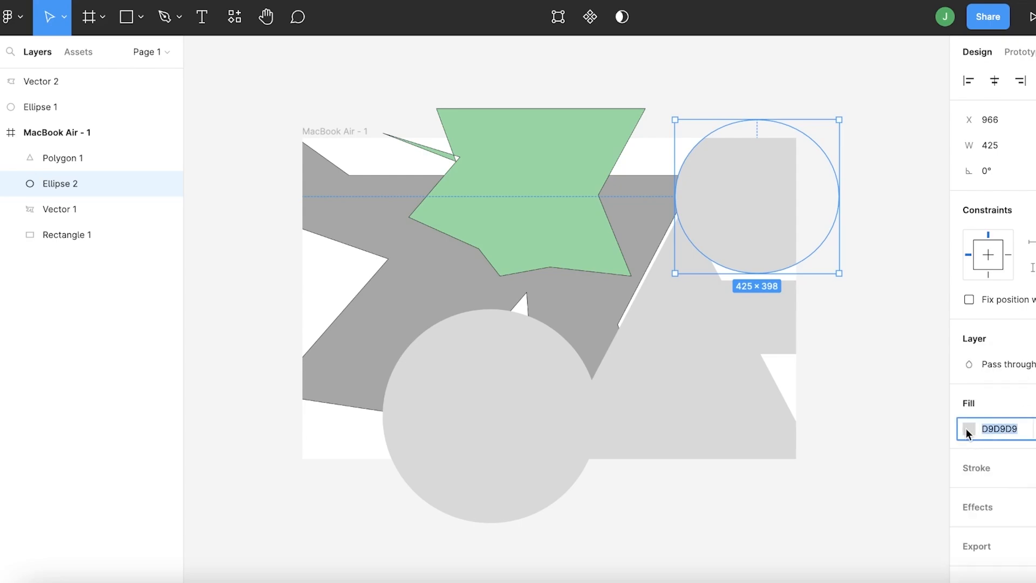
left_click(967, 429)
left_click(913, 398)
left_click_drag(856, 247, 808, 199)
left_click(1004, 429)
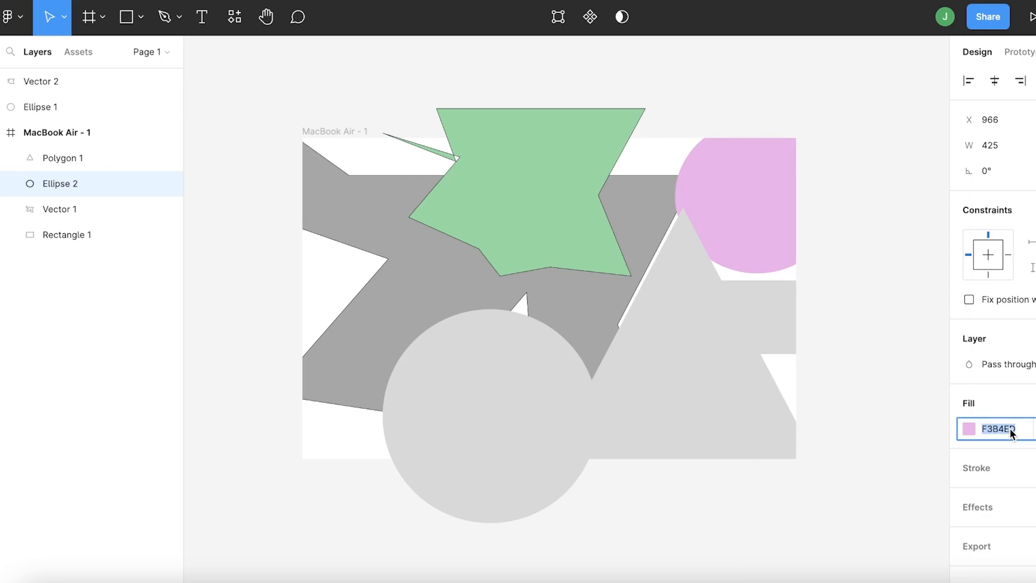
- Fill the triangle with dark green 698C6E, and open the fill colour of the lower ellipse for editing
left_click(720, 358)
left_click(971, 454)
left_click_drag(886, 363, 849, 282)
left_click_drag(859, 400, 853, 398)
left_click_drag(838, 227, 807, 274)
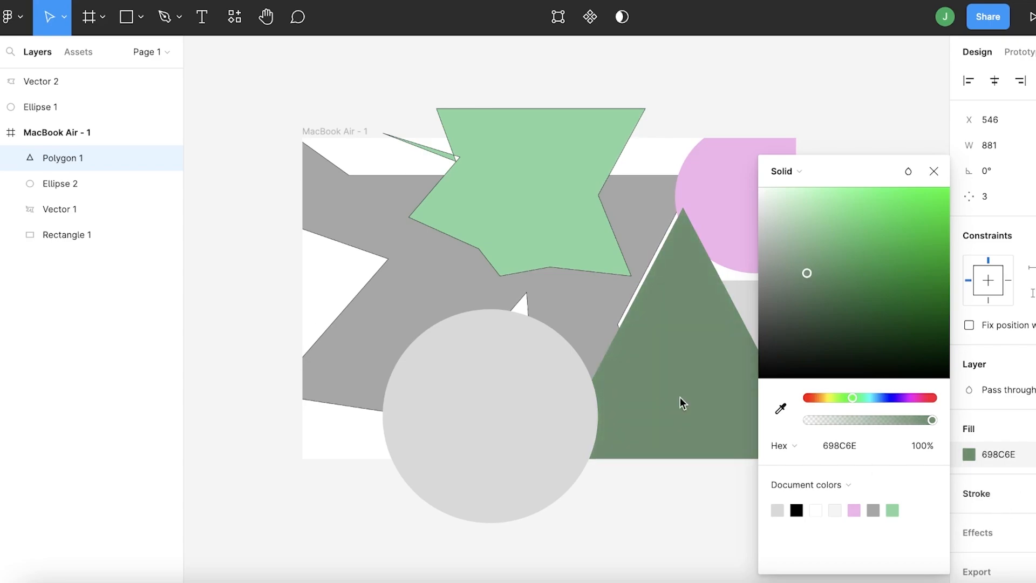
left_click(531, 430)
left_click(969, 302)
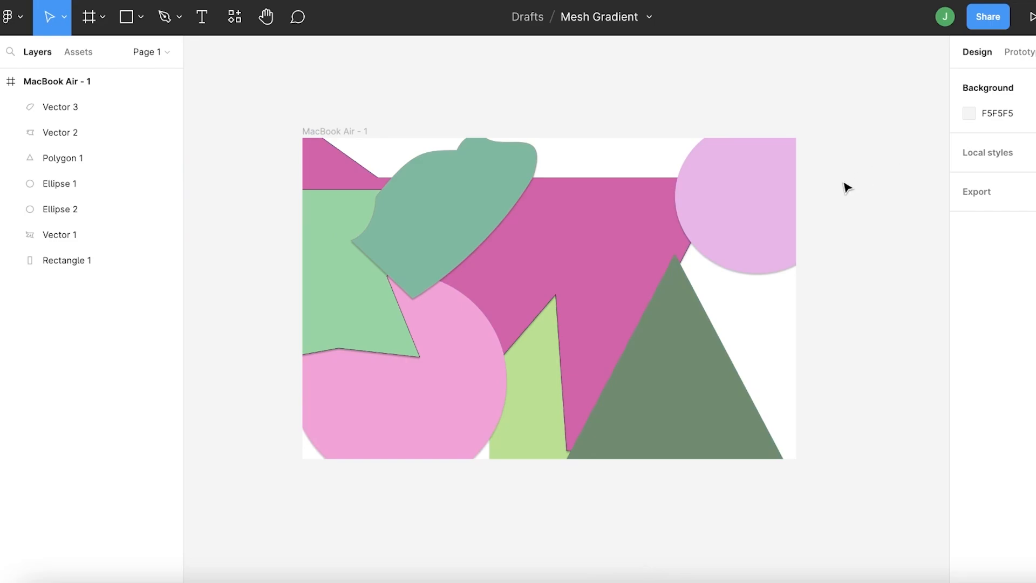
- Move the teal curved vector slightly up and to the right over the frame's top edge
mouse_move(504, 183)
left_mouse_down()
mouse_move(518, 165)
mouse_move(529, 174)
mouse_move(516, 173)
left_mouse_up()
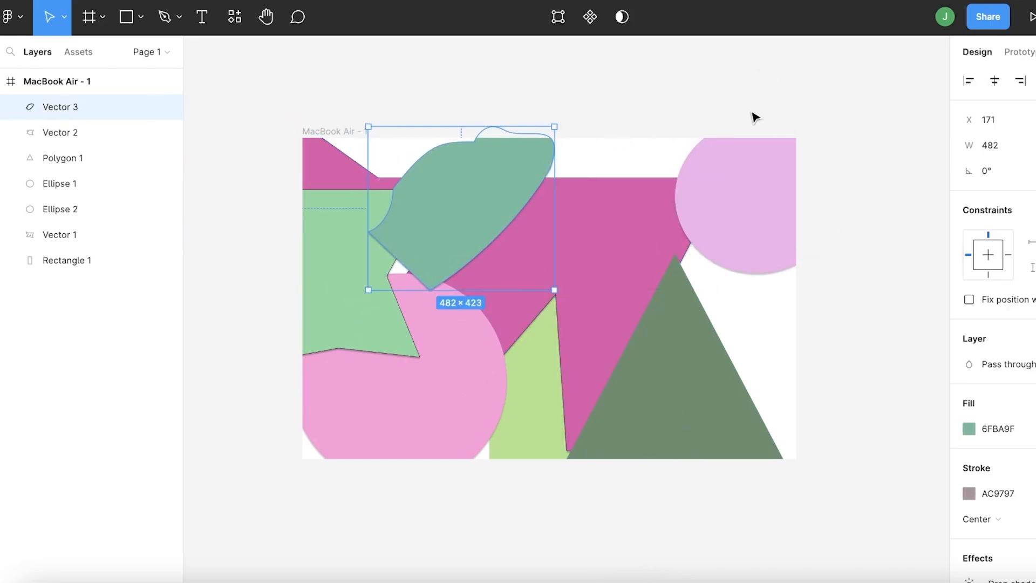
left_click(755, 118)
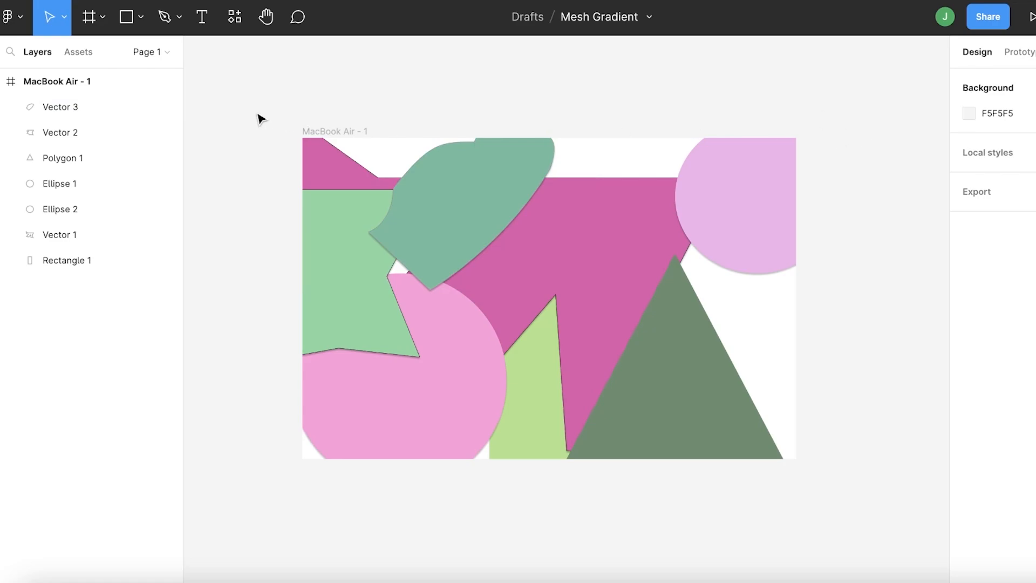
- Add an effect to the whole MacBook Air frame and set its type to Layer blur
left_click_drag(257, 114, 906, 511)
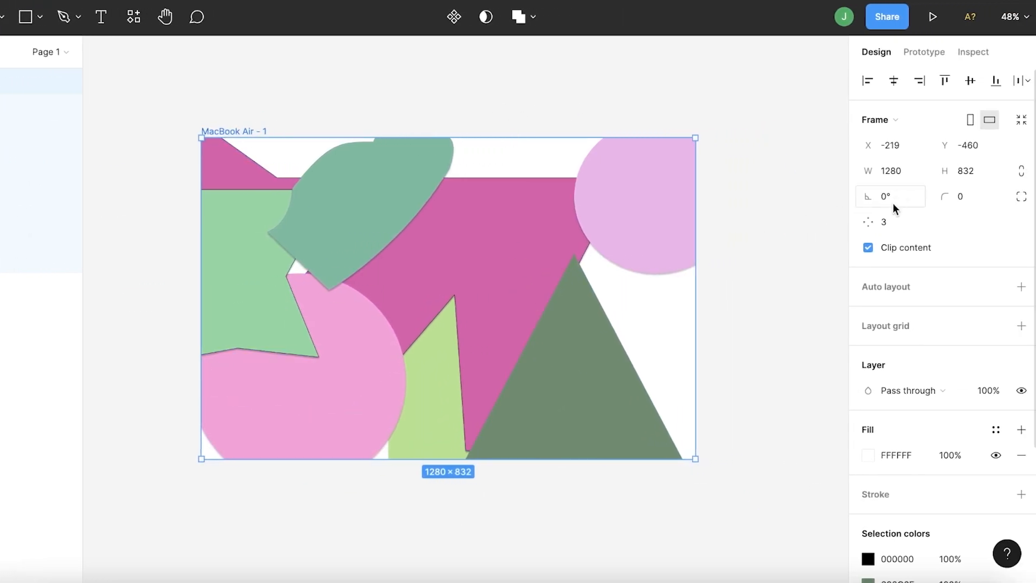
scroll(949, 285, "down", 3)
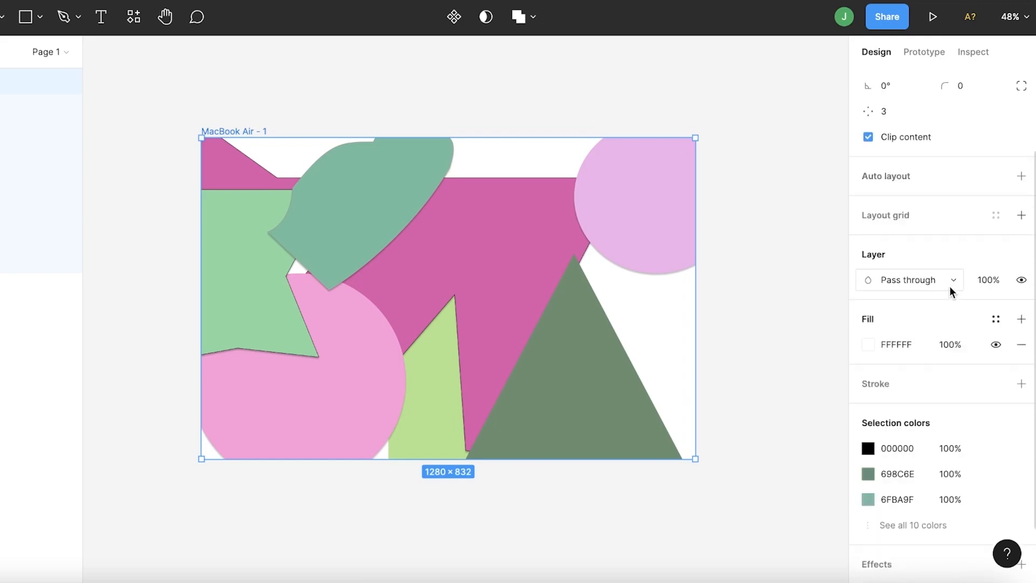
scroll(950, 291, "down", 2)
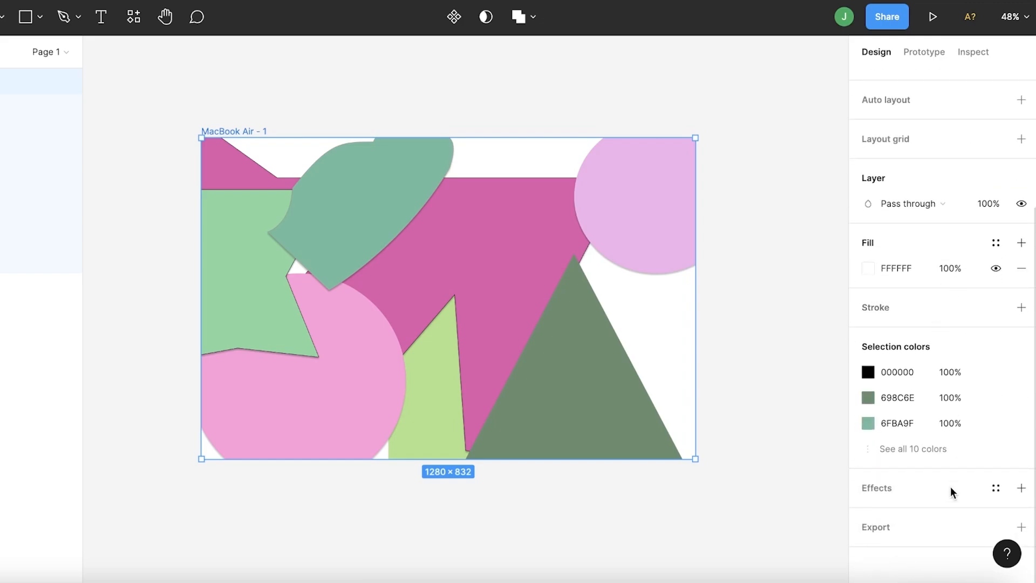
left_click(933, 493)
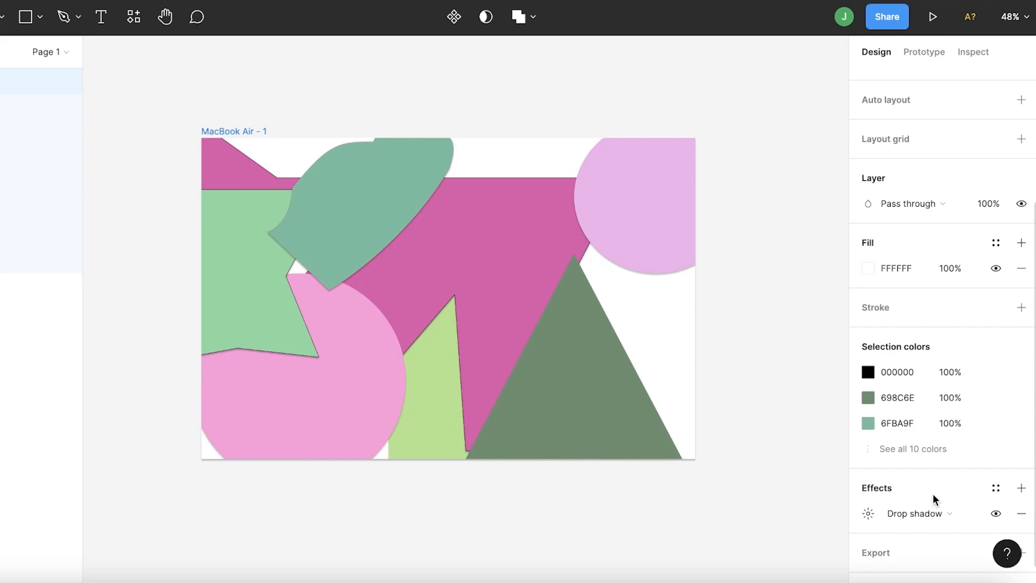
scroll(933, 493, "down", 1)
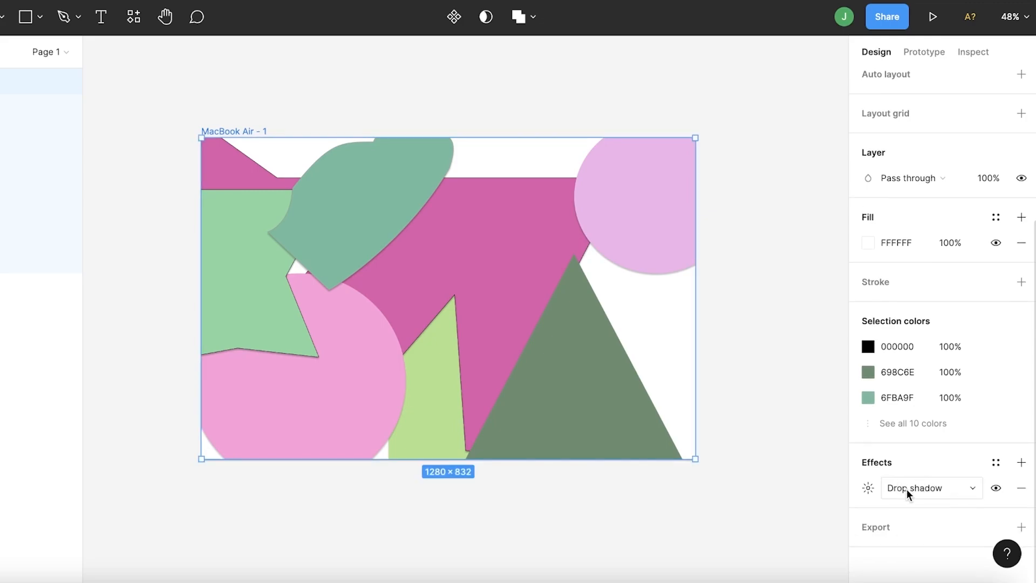
left_click(907, 489)
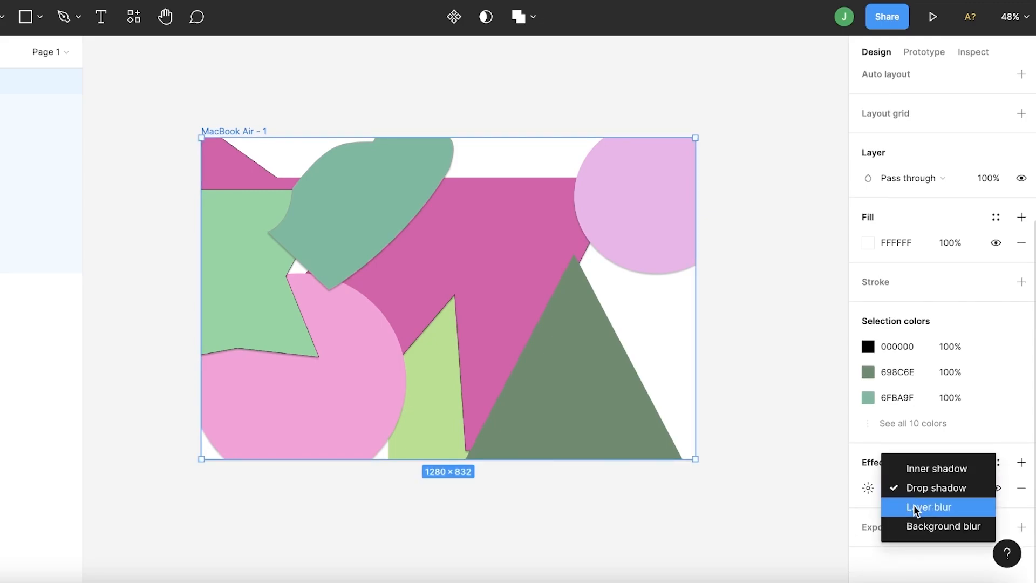
left_click(915, 504)
- Set the frame's layer blur to 100
left_click(870, 488)
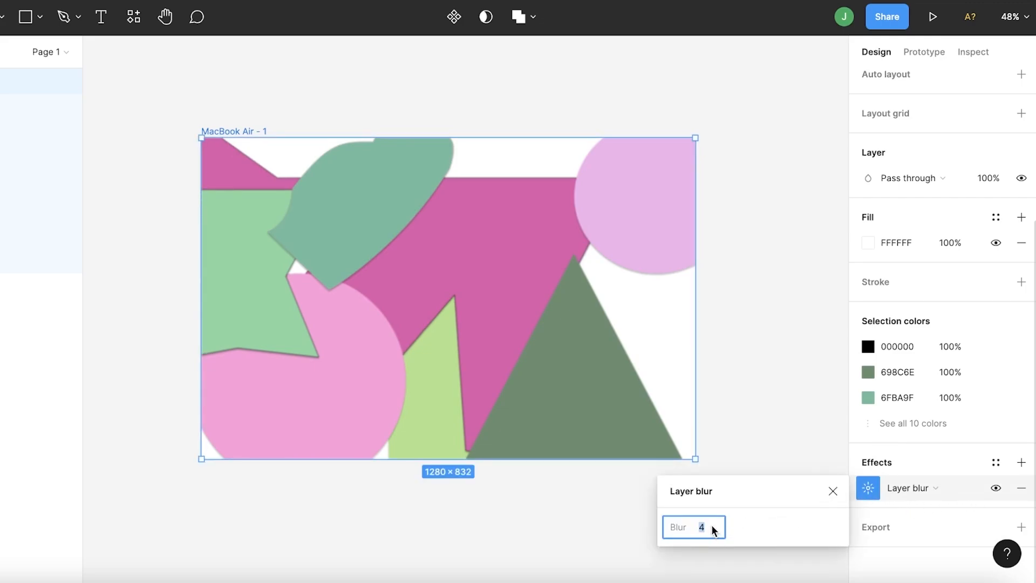
type("100")
key("Return")
- Set the frame's opacity to 20% and its layer blur to 20
key("2")
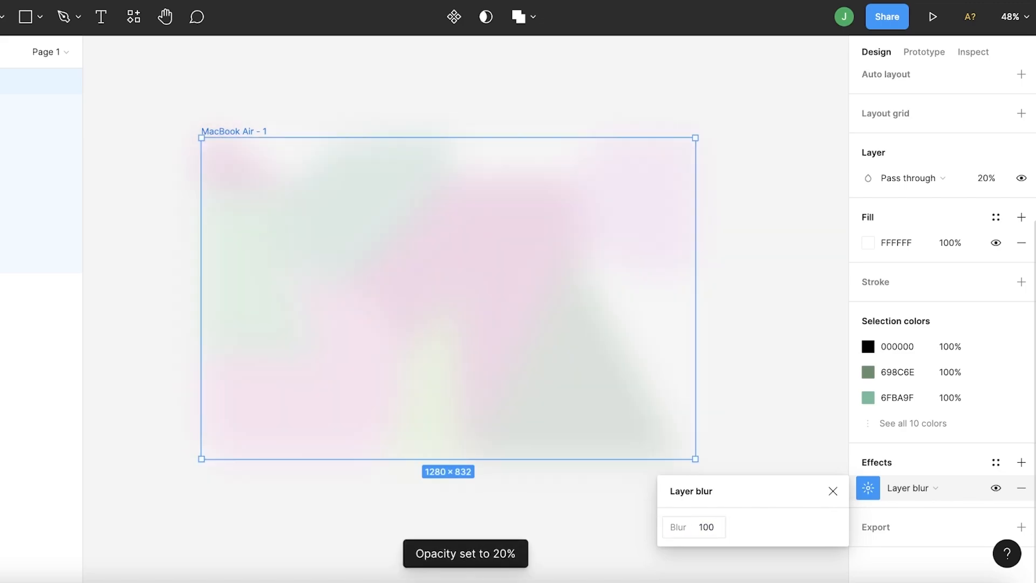
left_click(699, 521)
type("20")
key("Return")
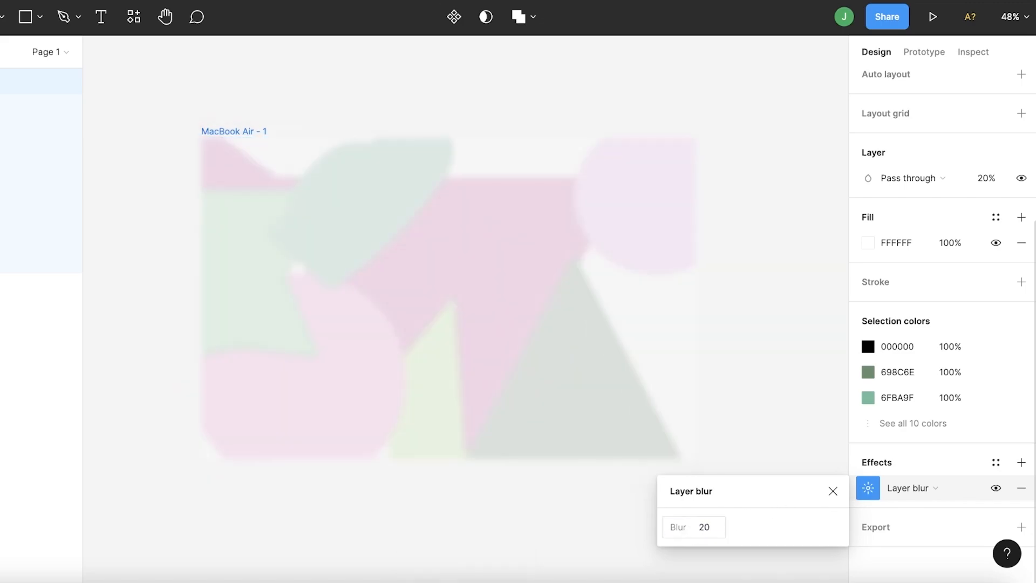
- Try to convert the blurred frame into a masked component with a second variant
left_click(532, 18)
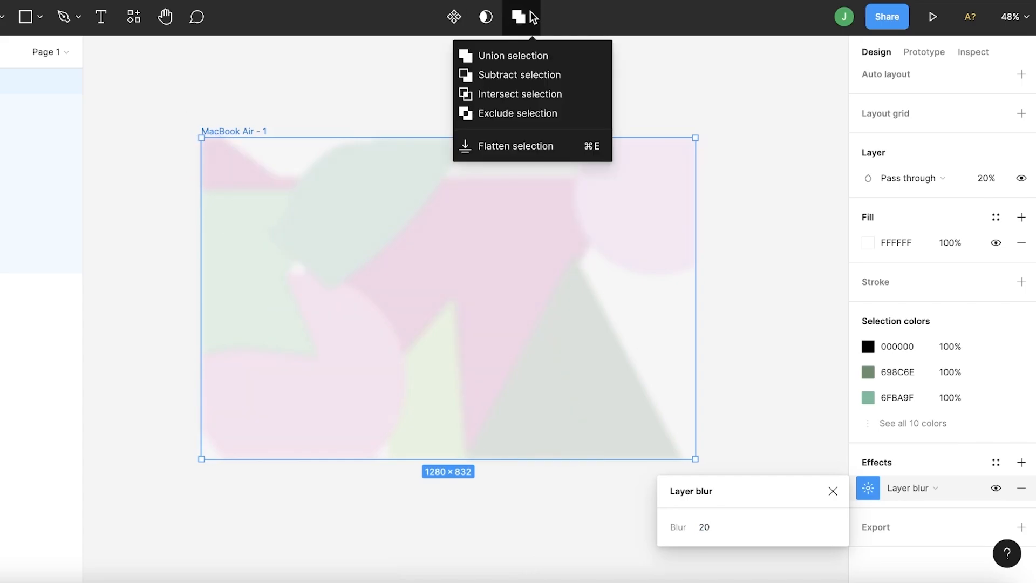
left_click(487, 17)
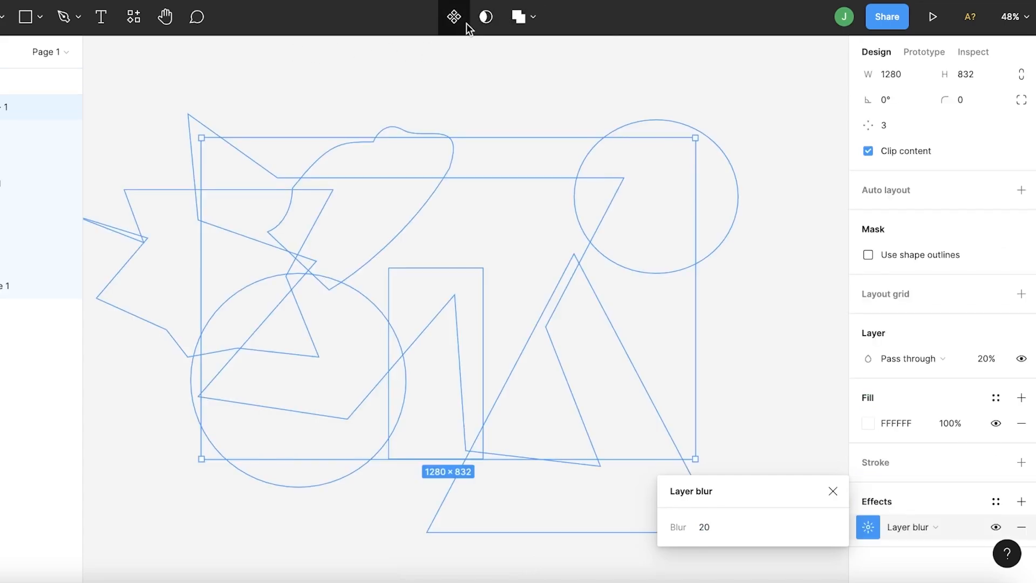
left_click(490, 16)
left_click(449, 19)
left_click(448, 18)
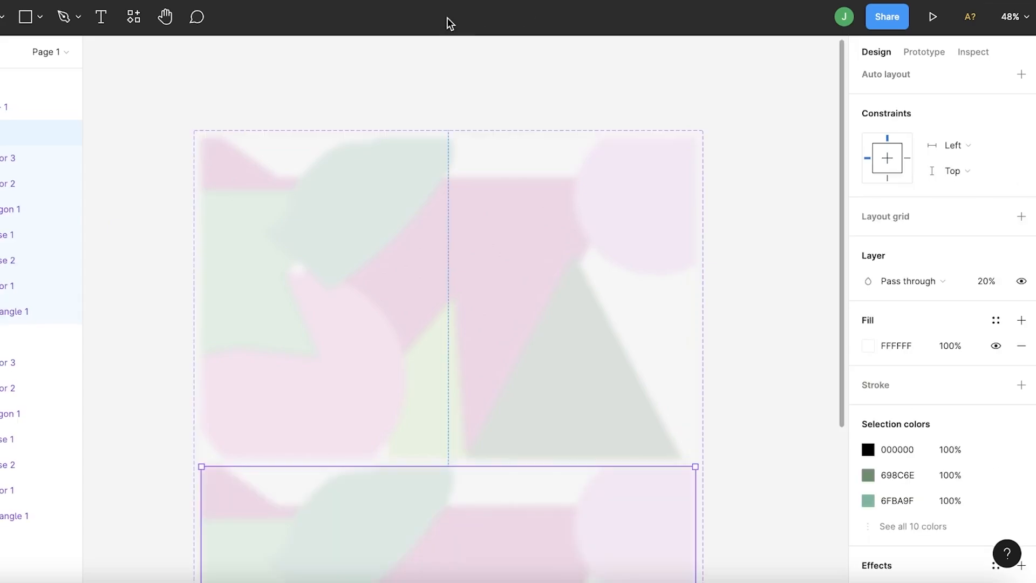
scroll(617, 200, "down", 7)
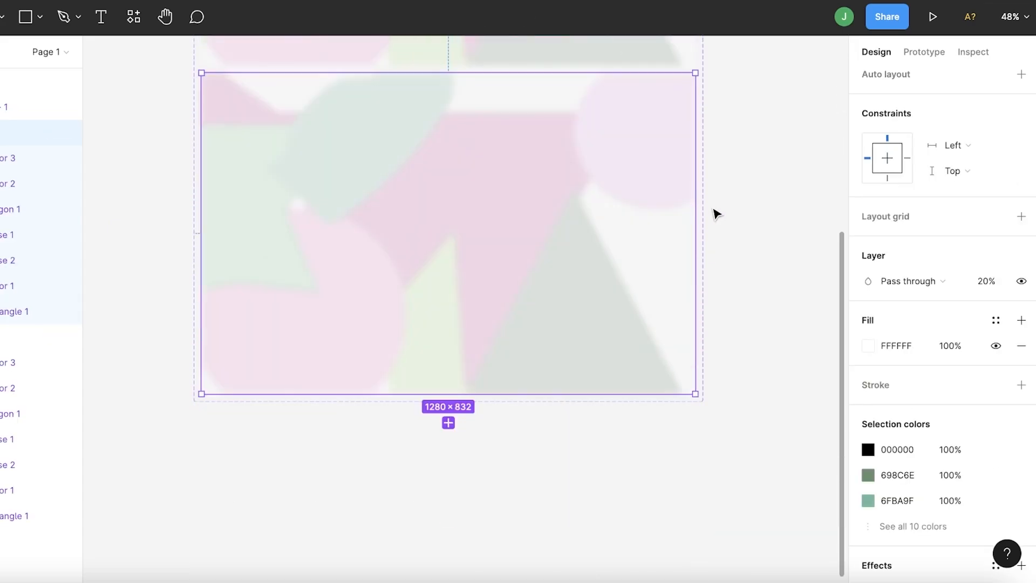
scroll(912, 528, "down", 3)
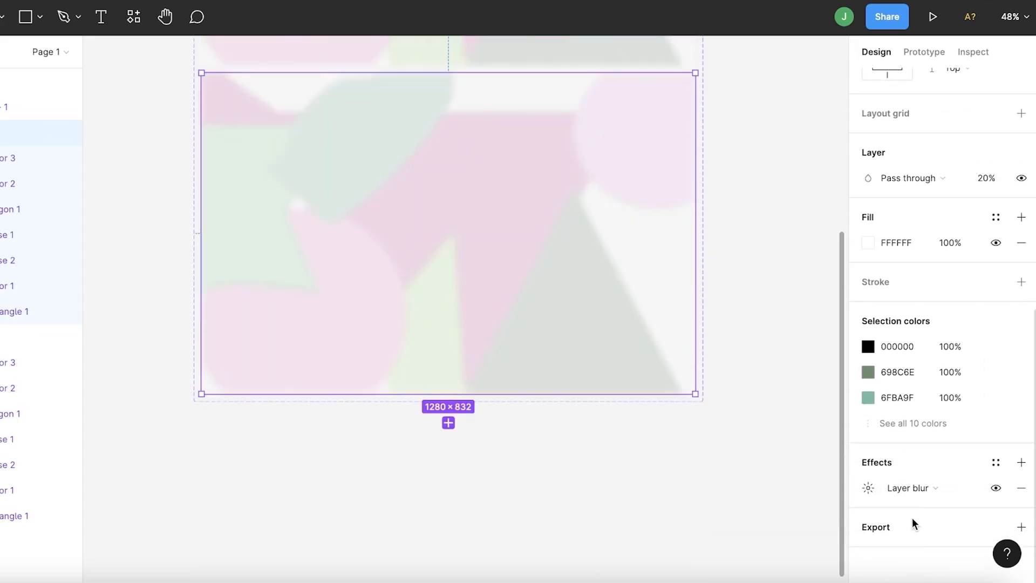
scroll(933, 288, "up", 4)
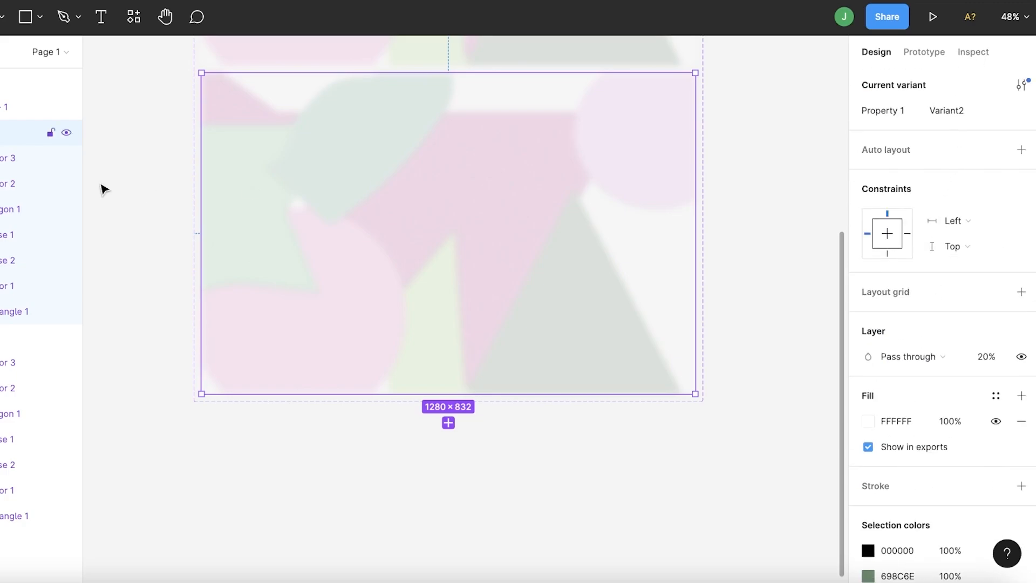
left_click(1, 107)
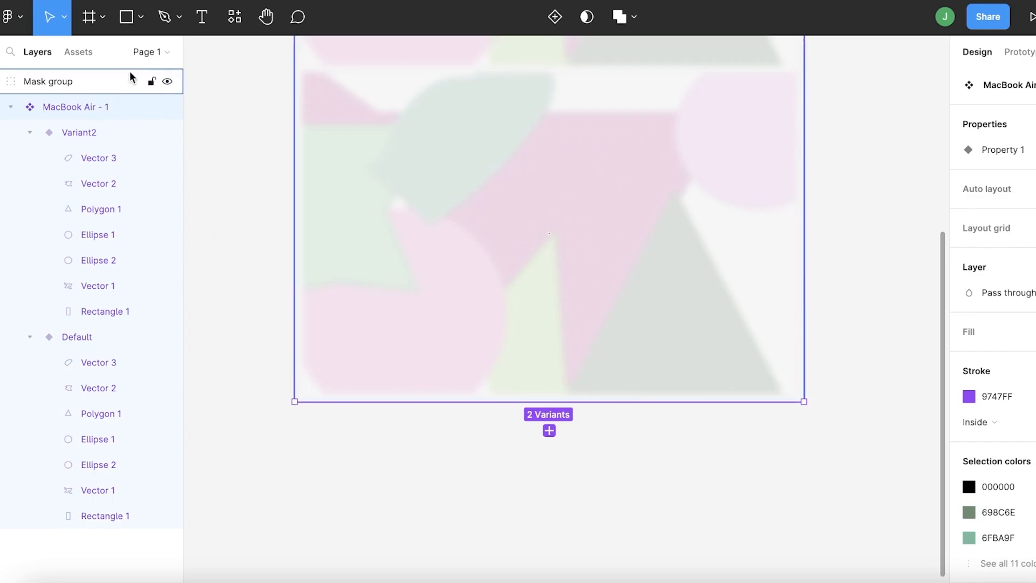
left_click(7, 18)
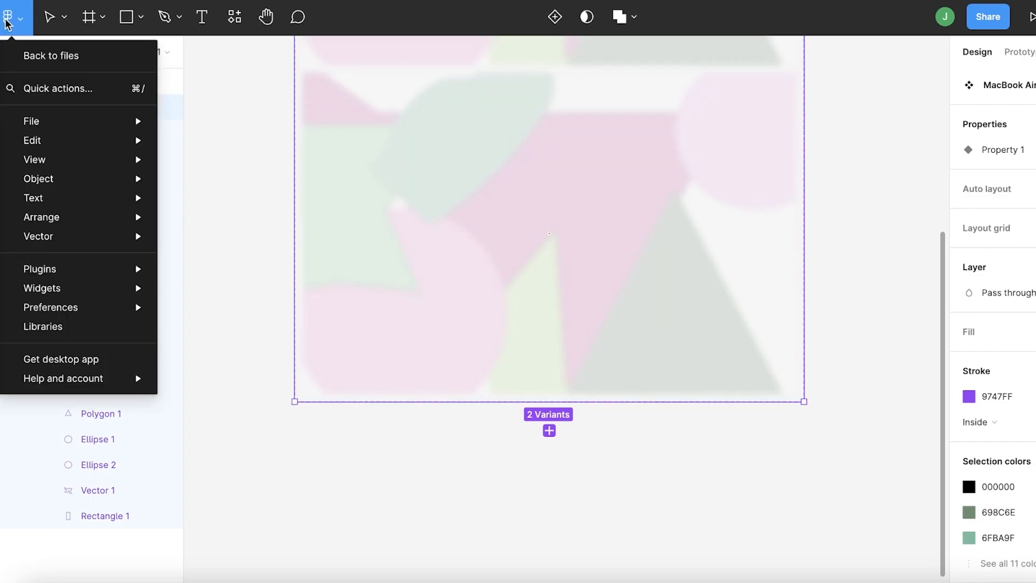
left_click(26, 87)
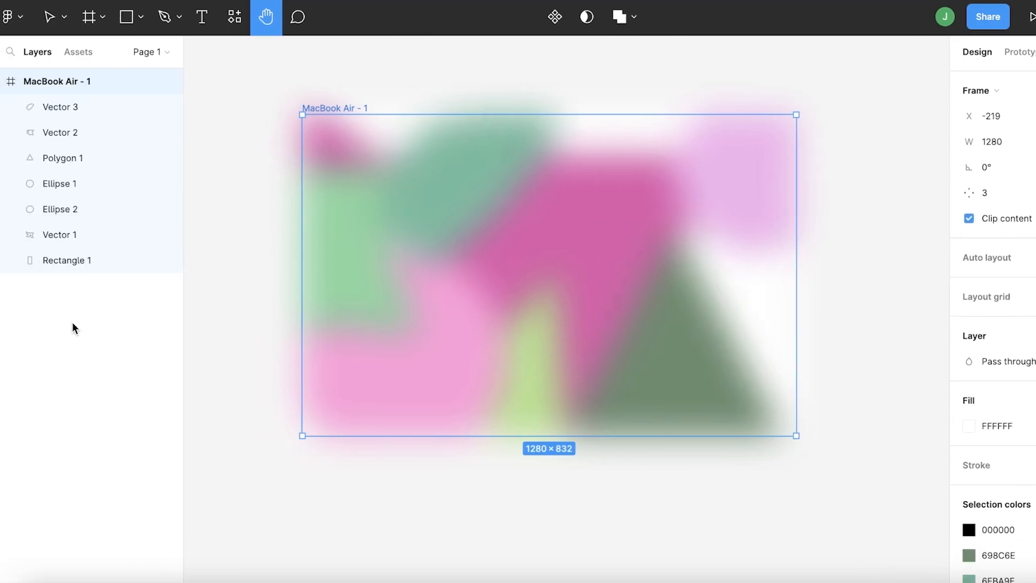
- Undo the last layer blur changes on the MacBook Air frame and deselect it
left_click(72, 322)
left_click(71, 81)
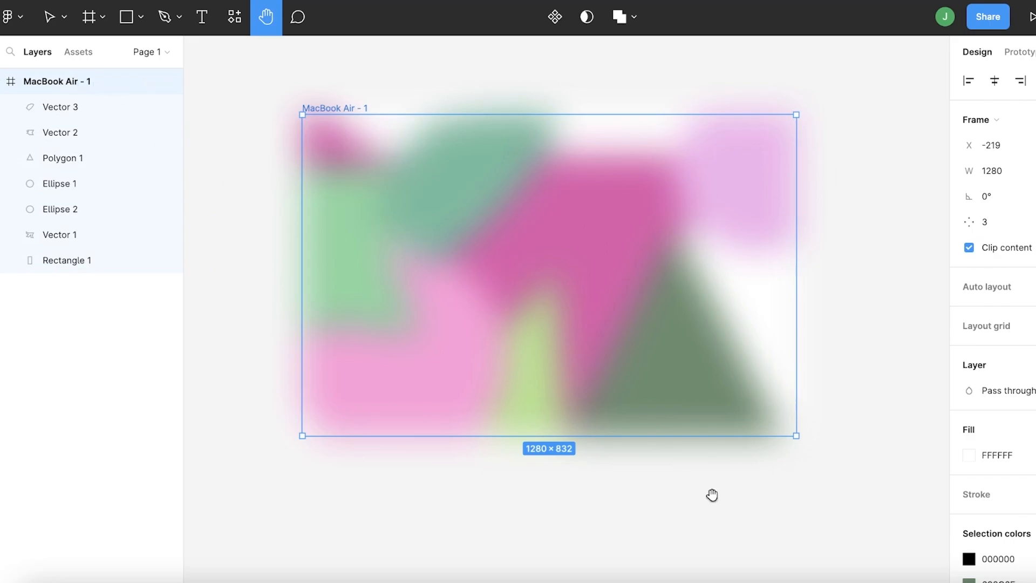
key("super+z")
key("super+z")
key("super+z")
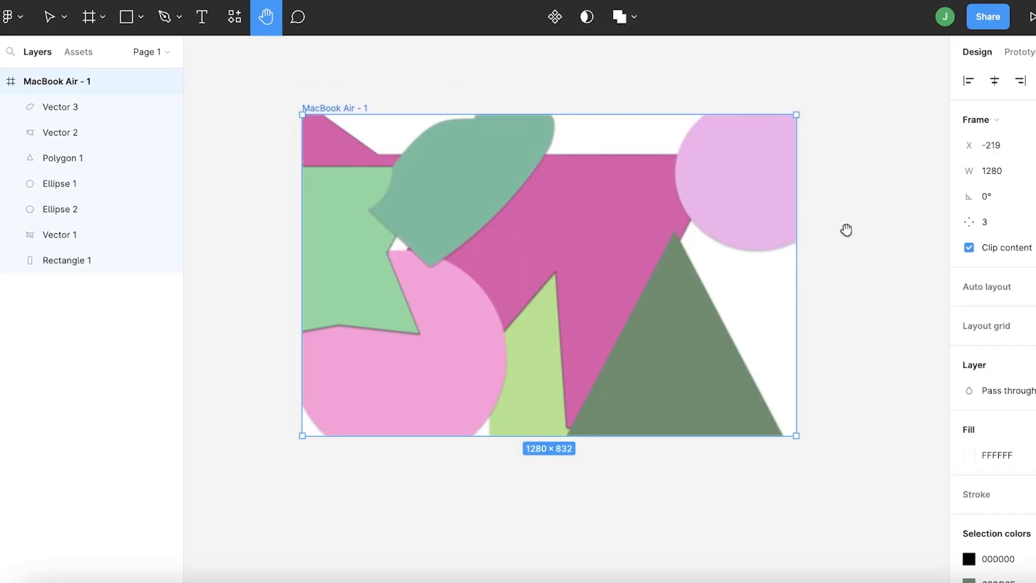
left_click(126, 296)
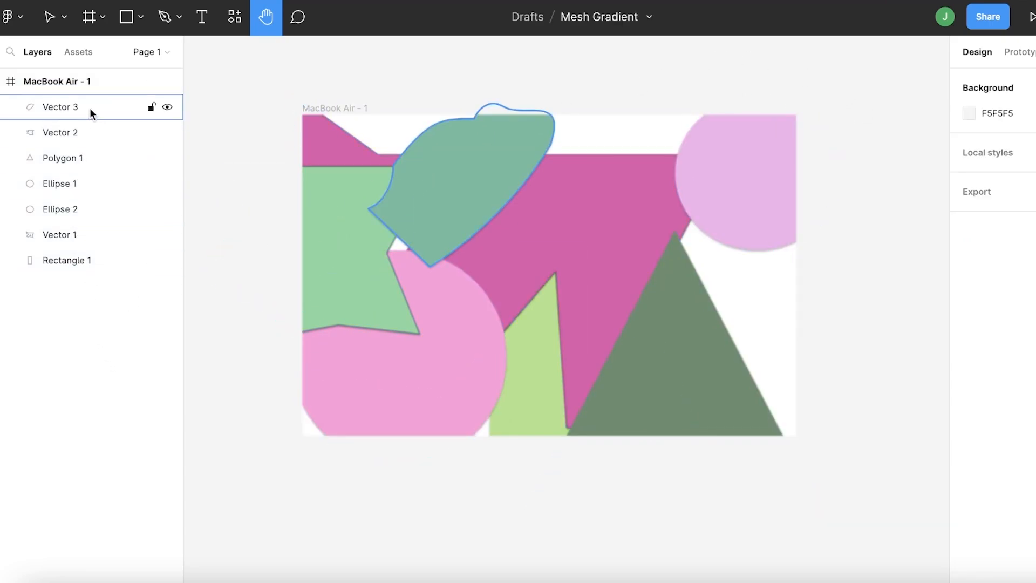
mouse_move(9, 108)
left_mouse_down()
mouse_move(64, 191)
mouse_move(81, 274)
mouse_move(28, 108)
left_mouse_up()
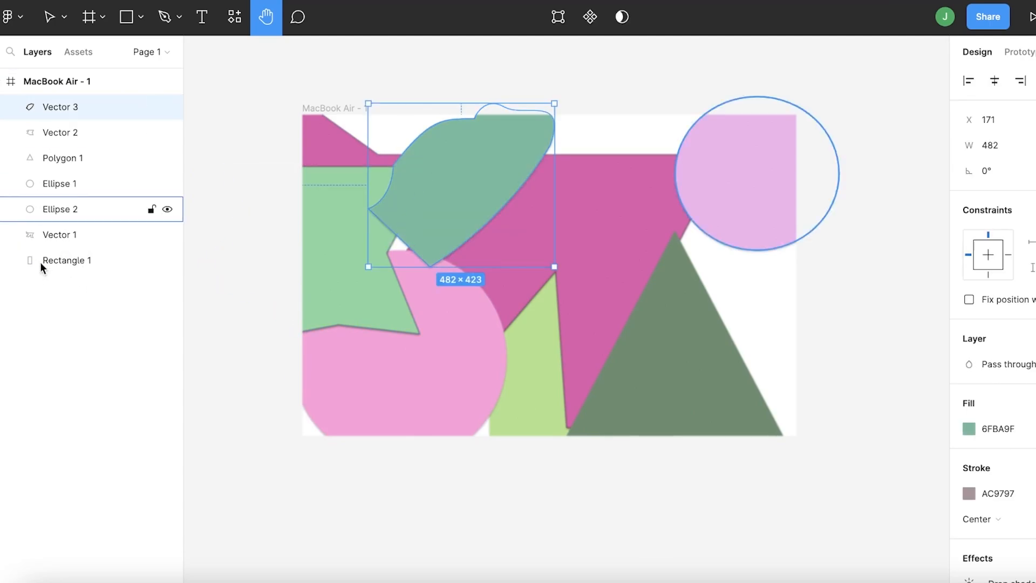
left_click(62, 329)
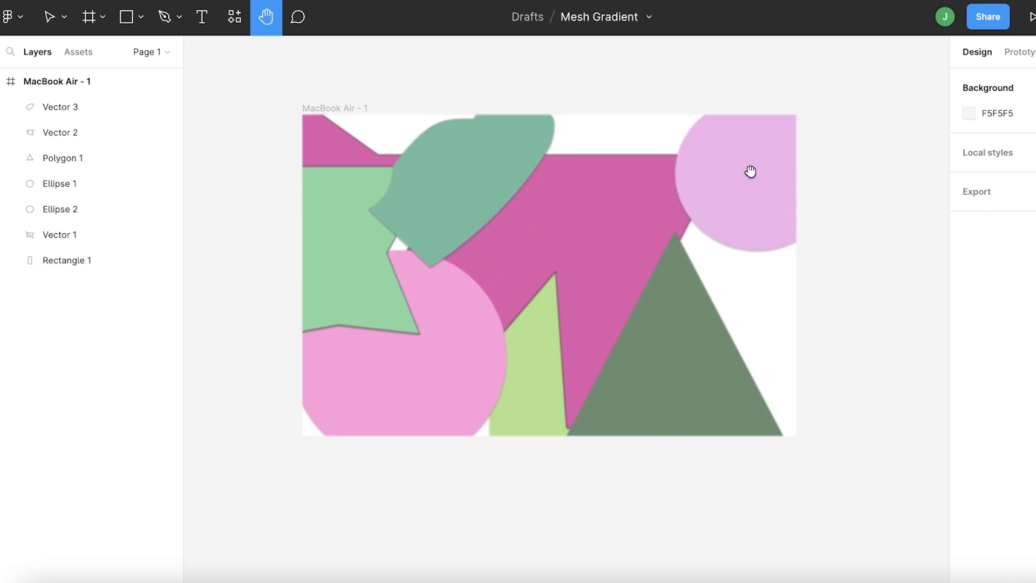
left_click(89, 83)
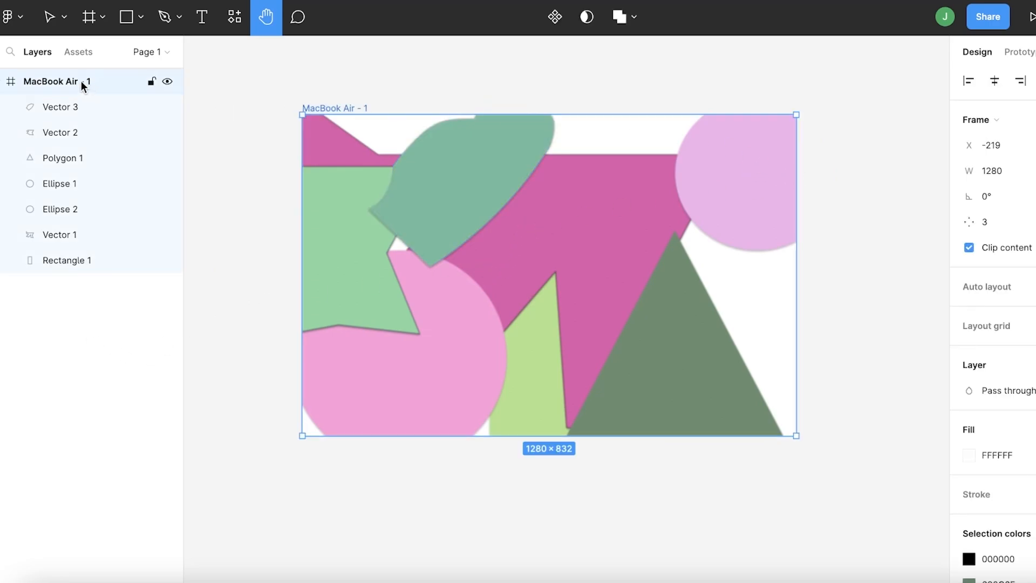
left_click(67, 348)
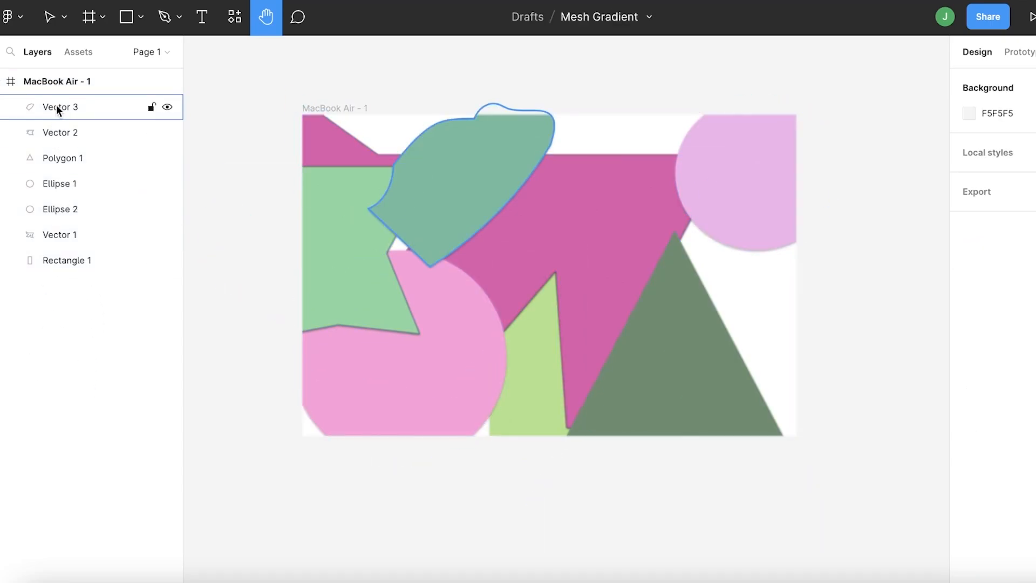
- Nudge the teal Vector 3 shape down slightly within the MacBook Air frame
left_click_drag(14, 106, 65, 127)
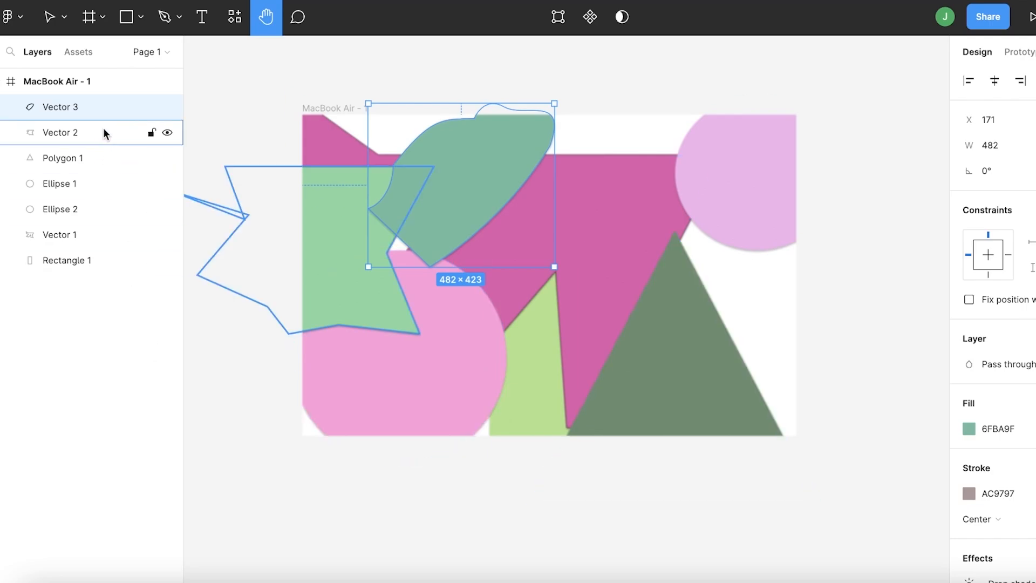
key("shift+Down")
key("shift+Down")
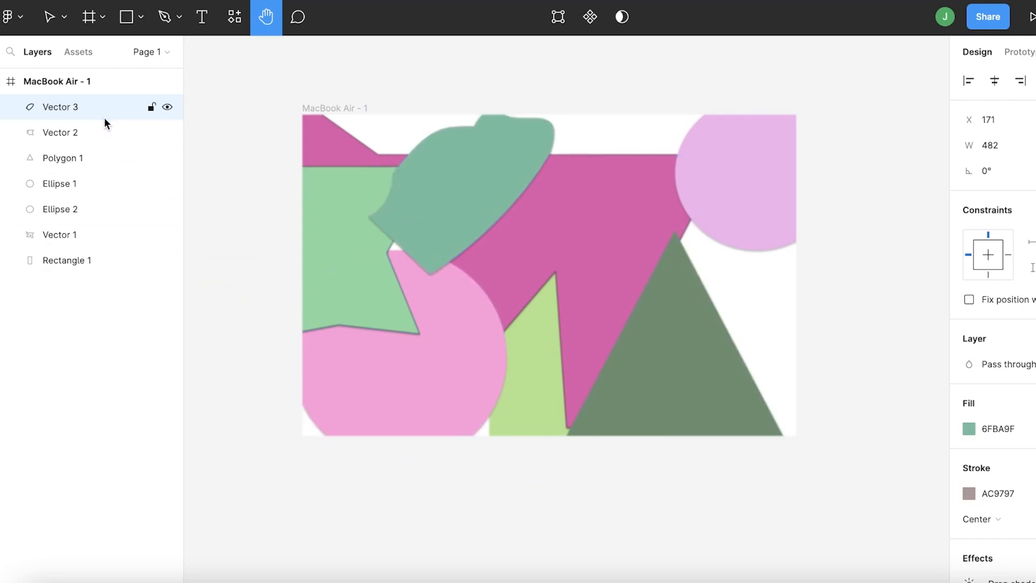
- Try to move Rectangle 1 above Vector 1 in the layer order
left_click(53, 341)
left_click_drag(66, 261, 66, 247)
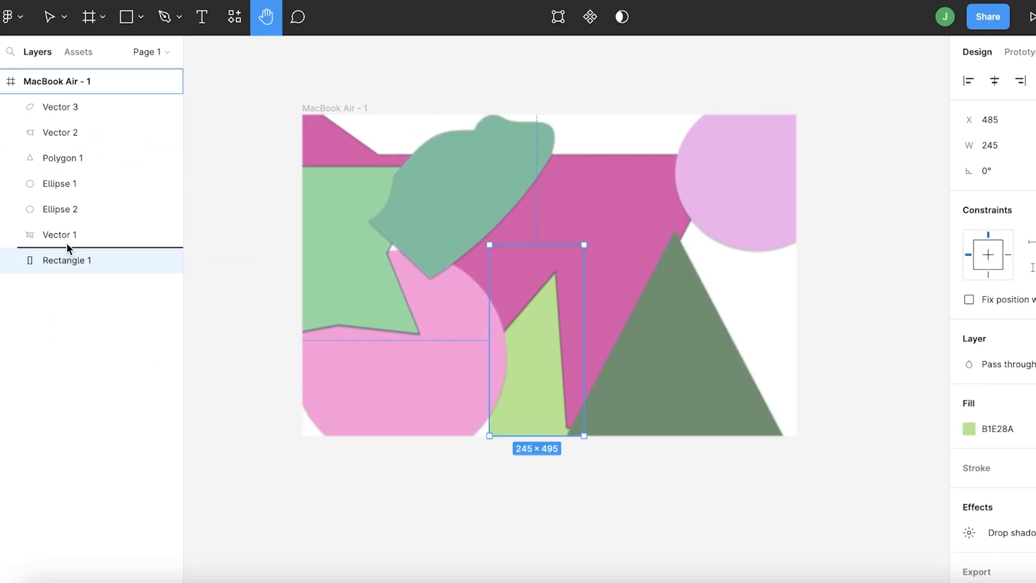
left_click_drag(67, 243, 67, 225)
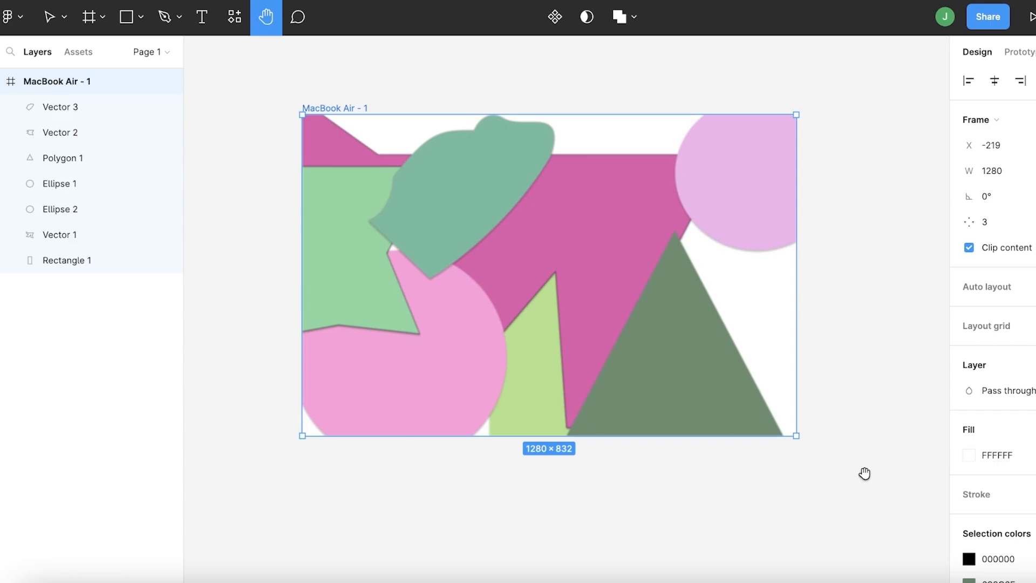
- Set the MacBook Air frame's layer blur to 50 and raise it to 100
scroll(865, 474, "down", 1)
scroll(960, 478, "down", 4)
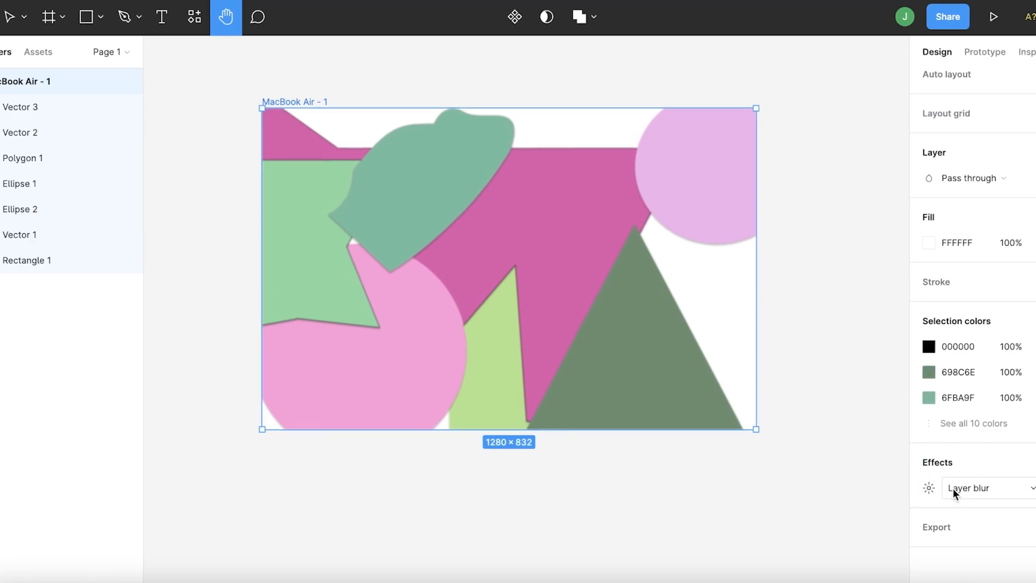
left_click(954, 488)
left_click(954, 488)
left_click(938, 490)
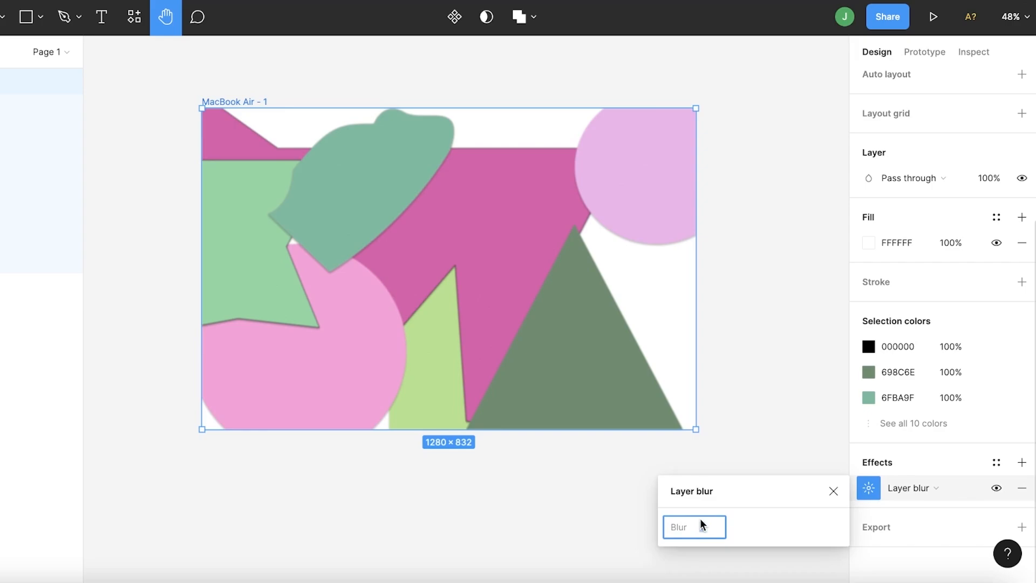
type("50")
key("Return")
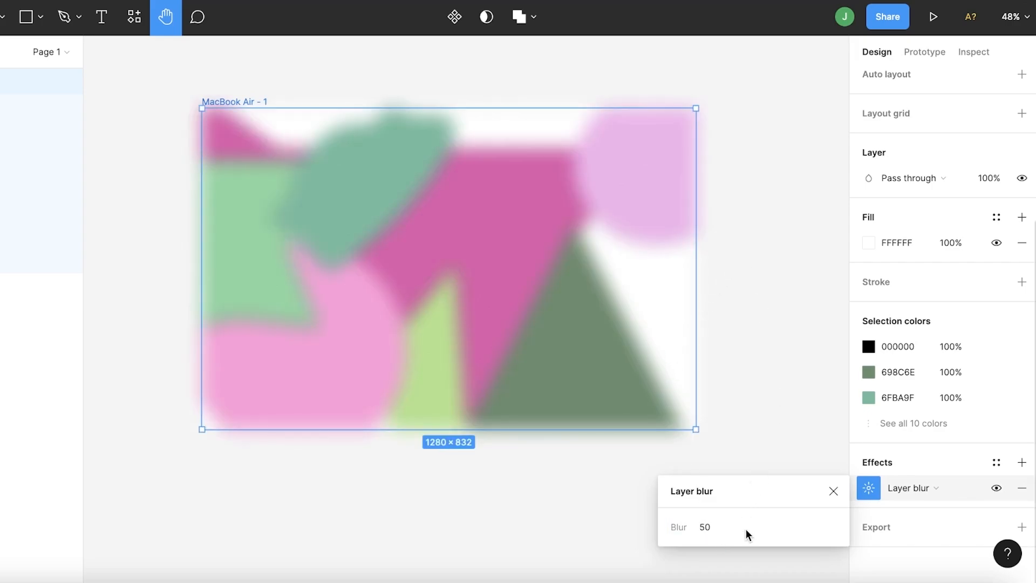
left_click(705, 527)
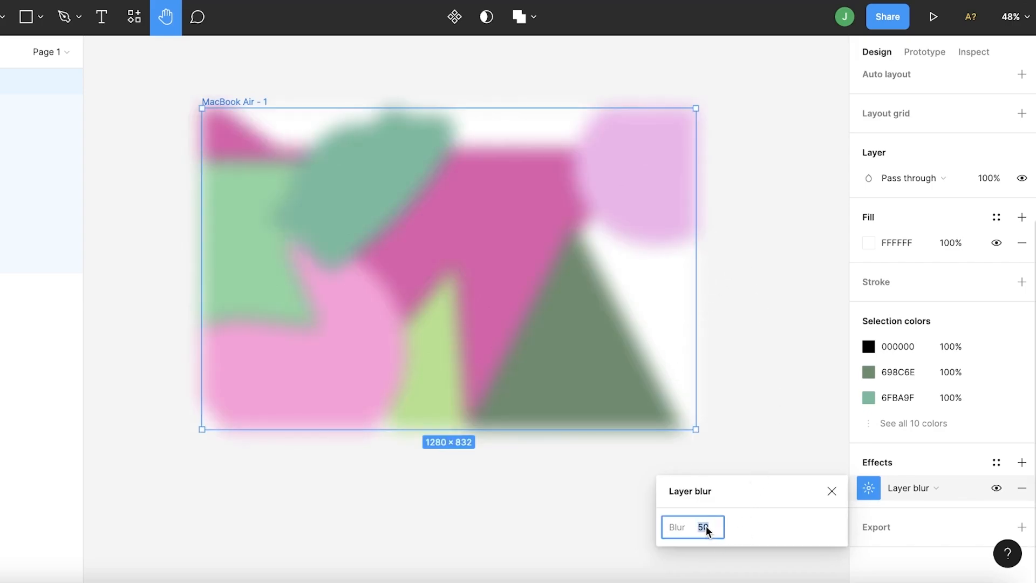
type("100")
key("Return")
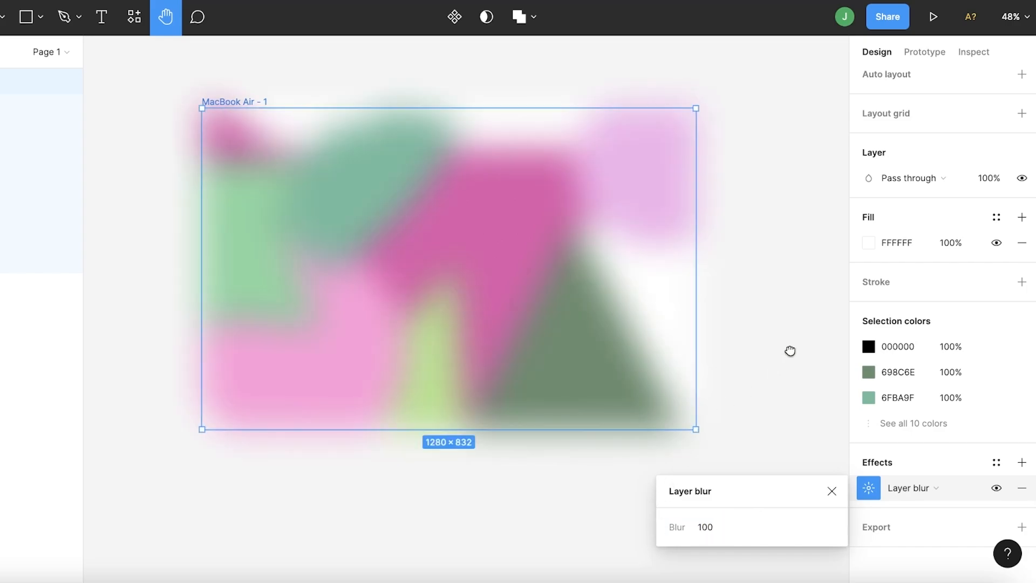
mouse_move(493, 201)
left_mouse_down()
mouse_move(497, 238)
mouse_move(495, 216)
left_mouse_up()
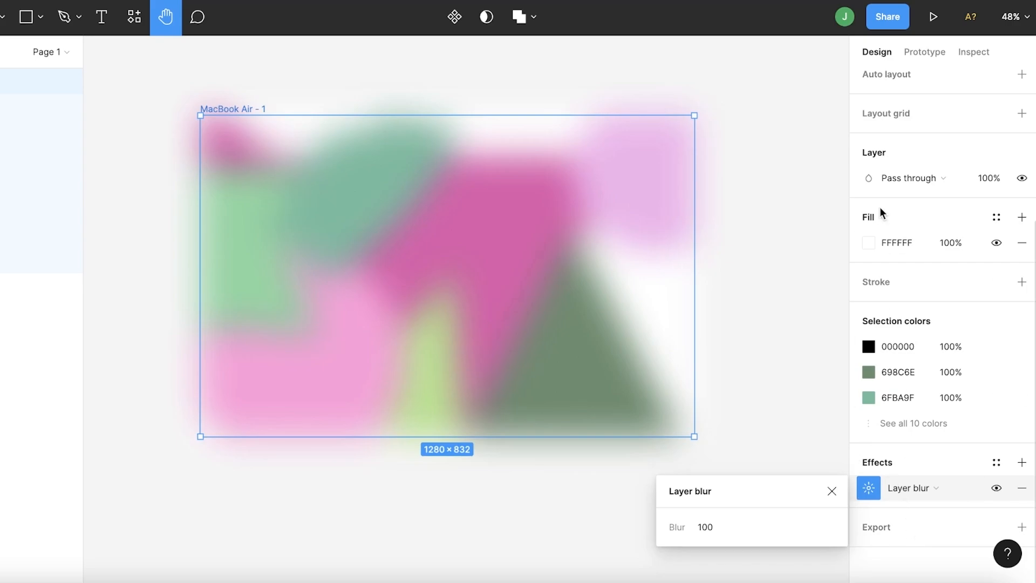
- Try adding auto layout to the MacBook Air frame, and undo it
scroll(883, 212, "up", 1)
key("shift+a")
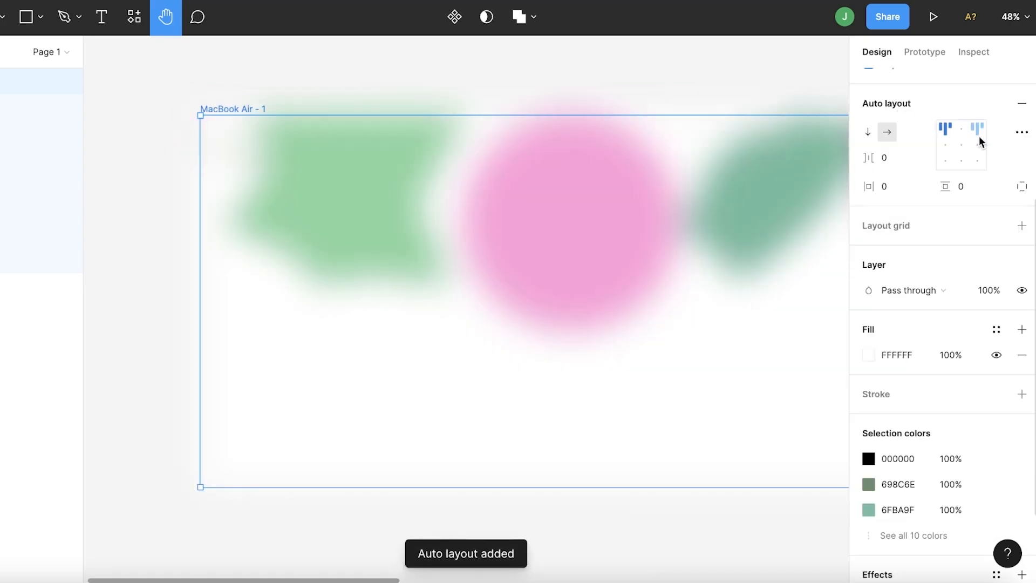
scroll(920, 102, "up", 4)
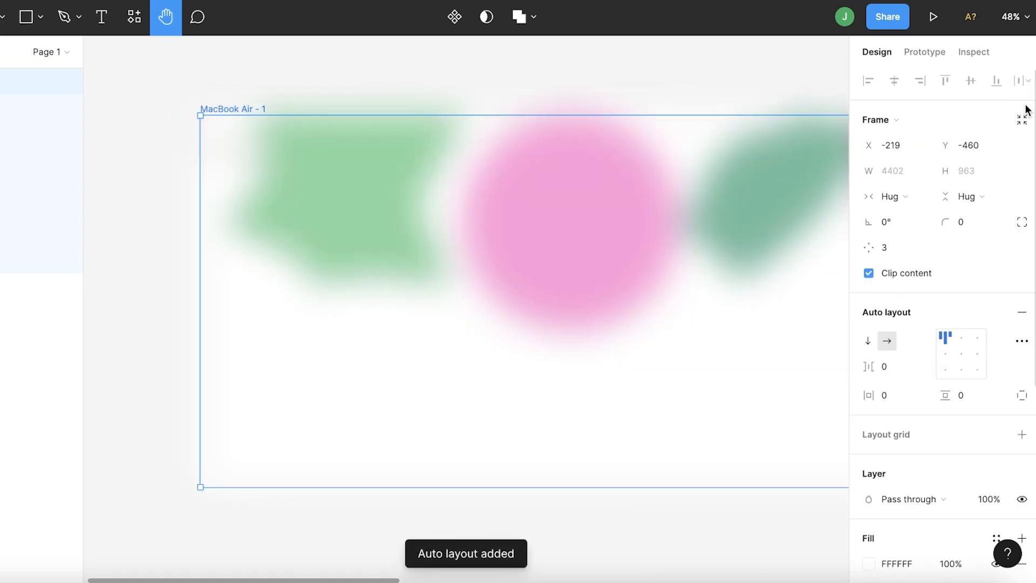
scroll(696, 202, "up", 7)
scroll(701, 194, "down", 5)
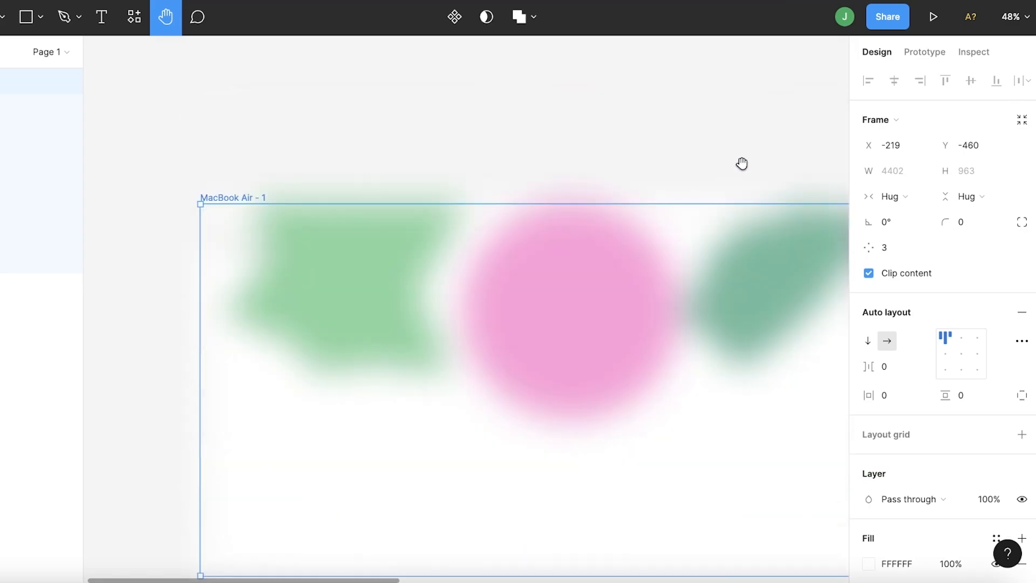
key("ctrl+z")
scroll(809, 216, "down", 2)
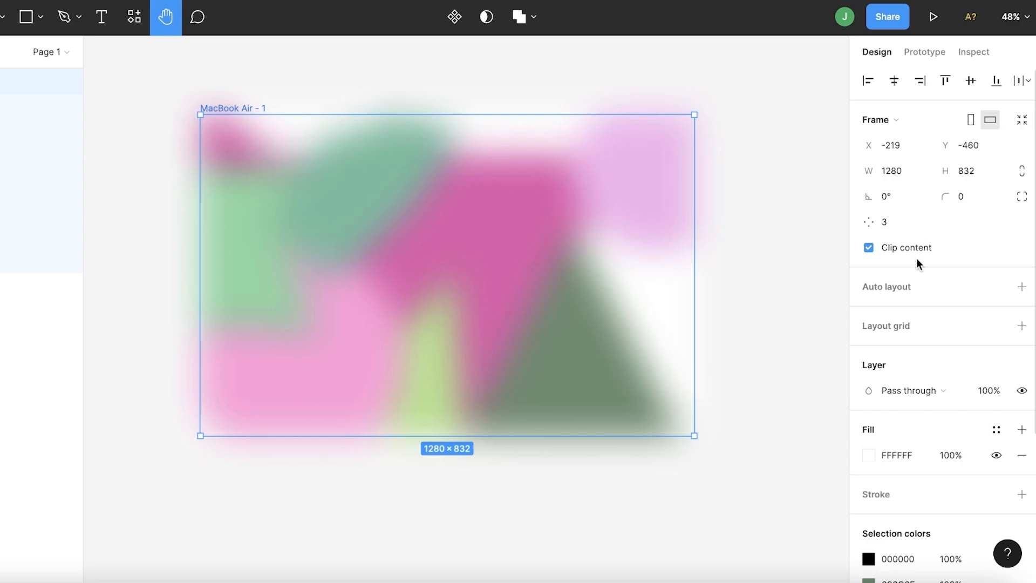
- Turn the frame's content clipping off and back on, and try auto layout once more before undoing it
left_click(902, 248)
left_click(902, 248)
left_click(902, 248)
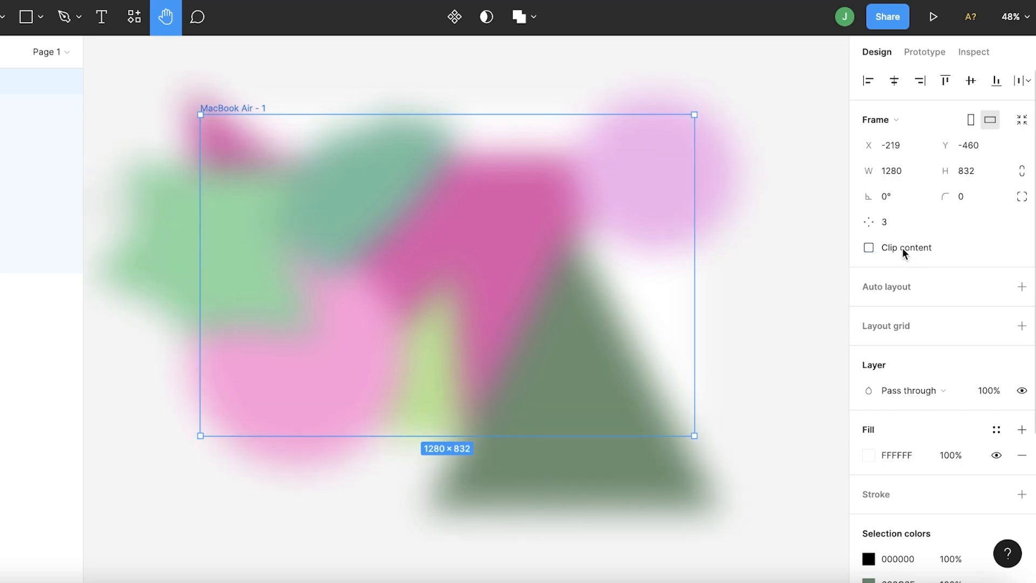
left_click(902, 248)
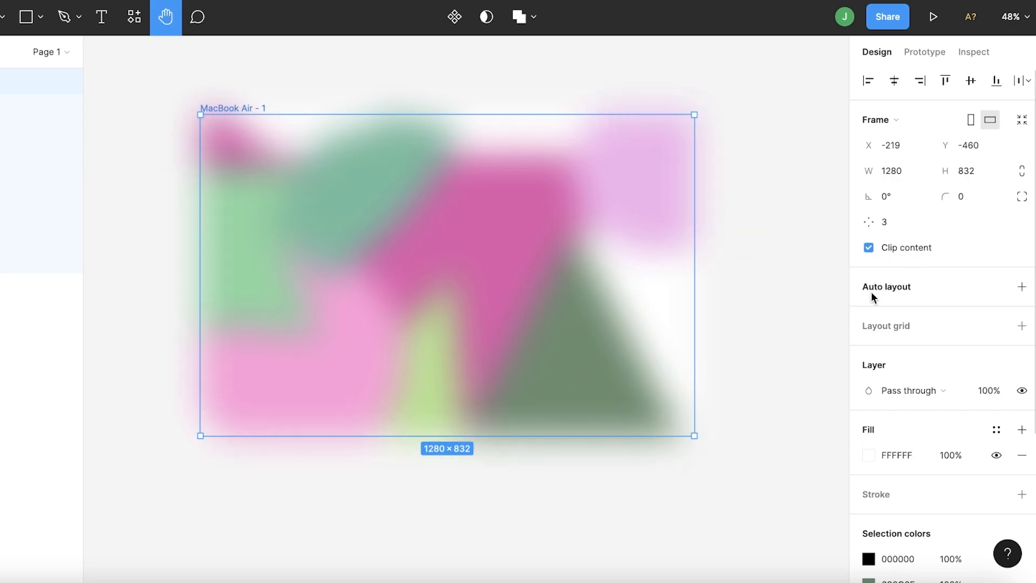
key("shift+a")
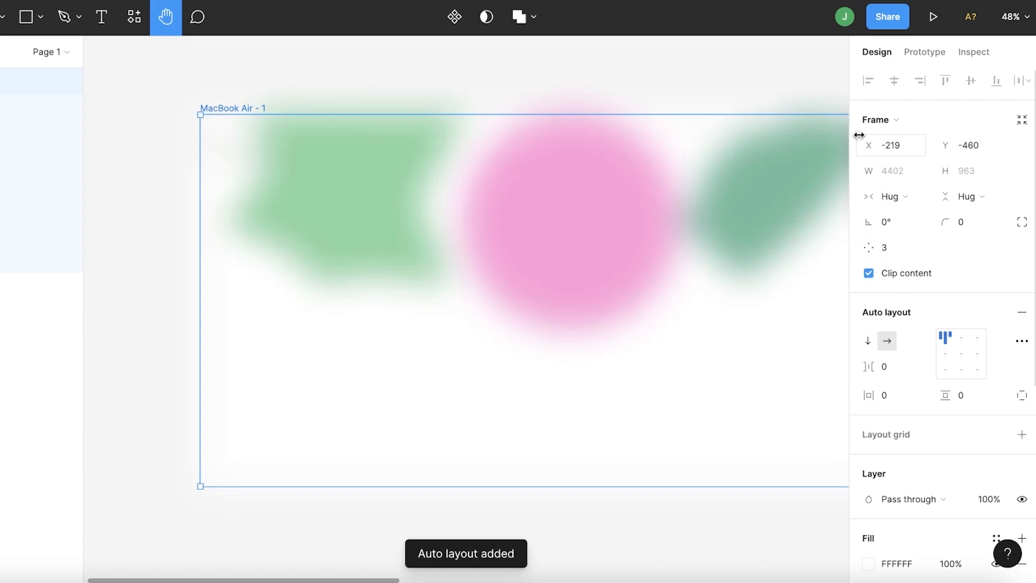
key("ctrl+z")
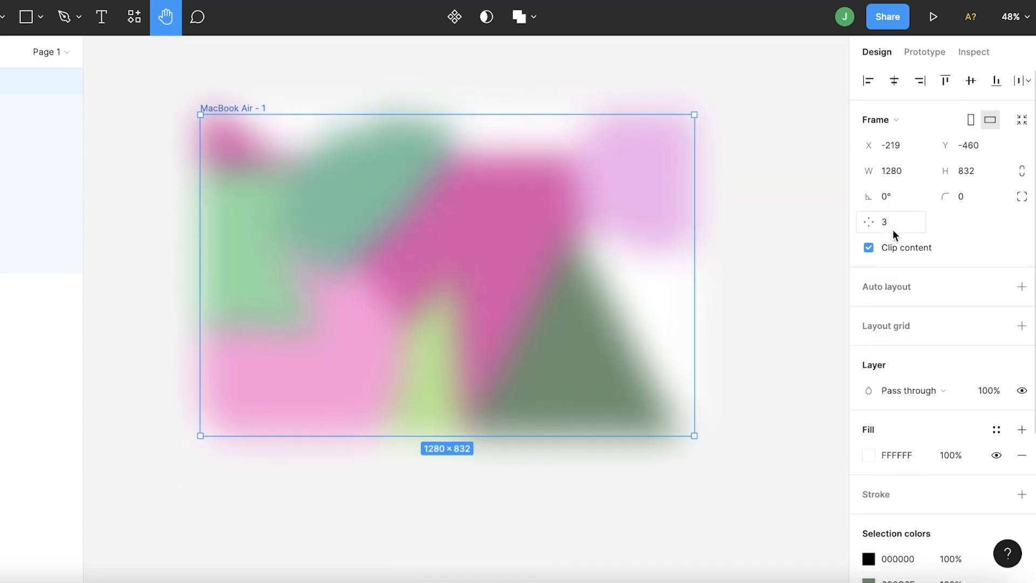
- Add a 10 px layout grid to the MacBook Air frame and hide the grid
left_click(919, 334)
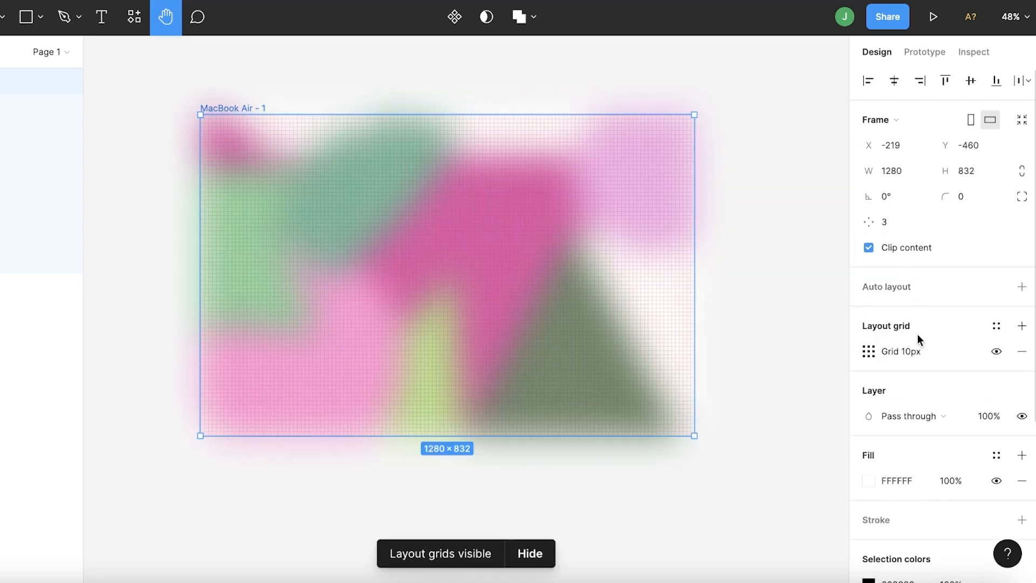
left_click(869, 351)
left_click(869, 351)
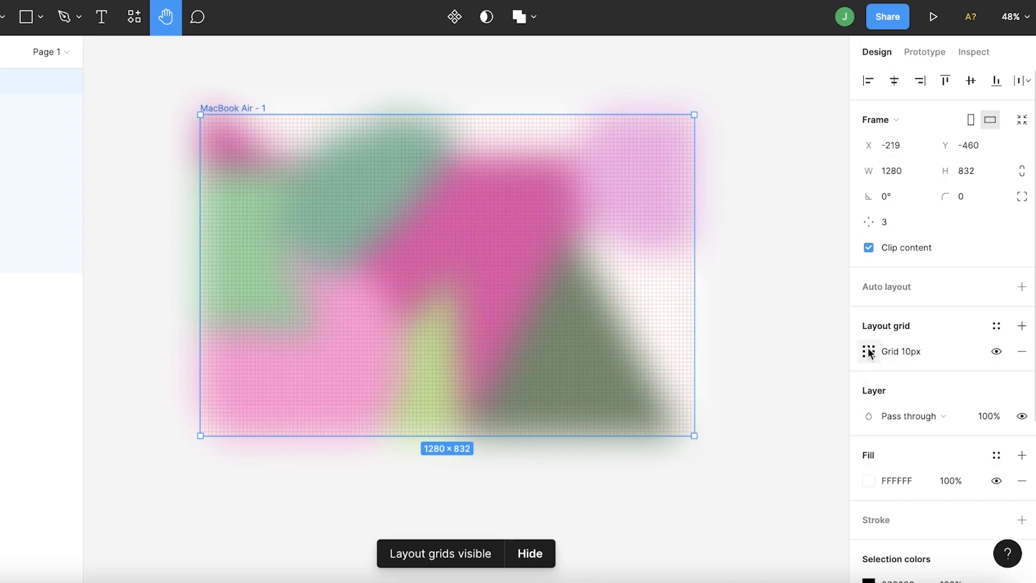
left_click(1000, 350)
scroll(960, 214, "down", 3)
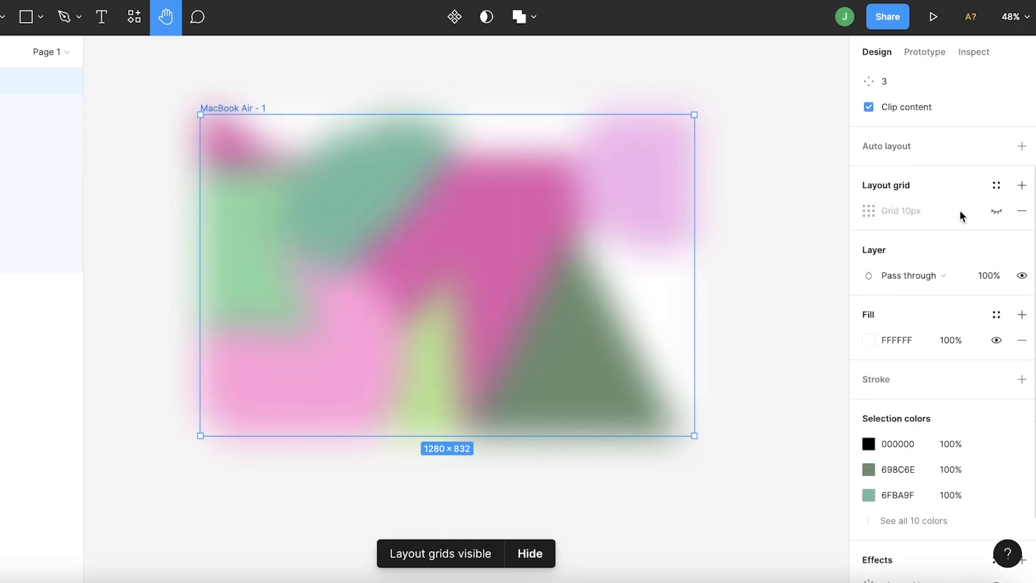
scroll(955, 212, "down", 2)
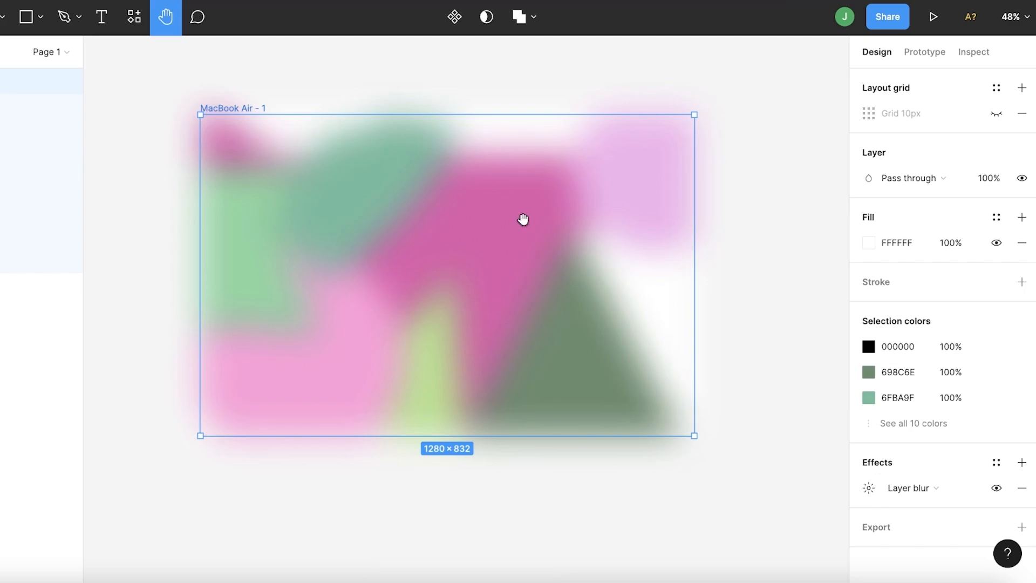
- Add a 1x PNG export setting to the frame and show the export preview
left_click(898, 529)
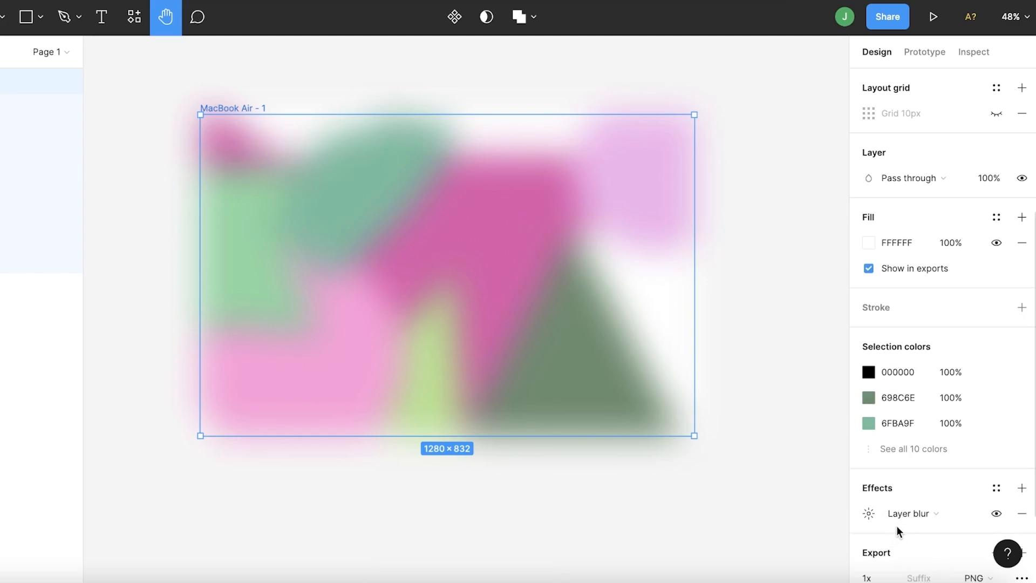
scroll(900, 525, "down", 3)
left_click(900, 522)
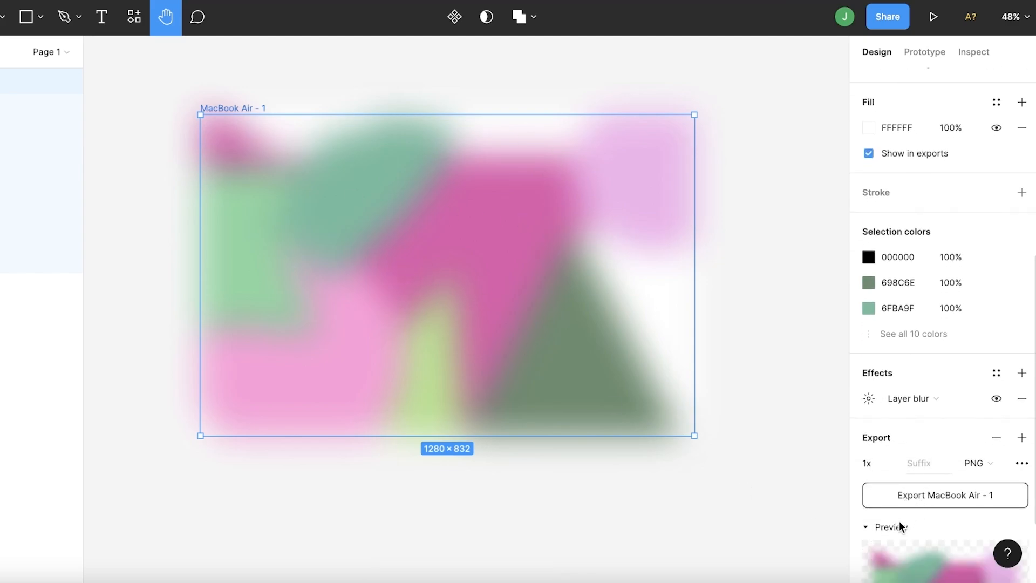
scroll(898, 521, "down", 3)
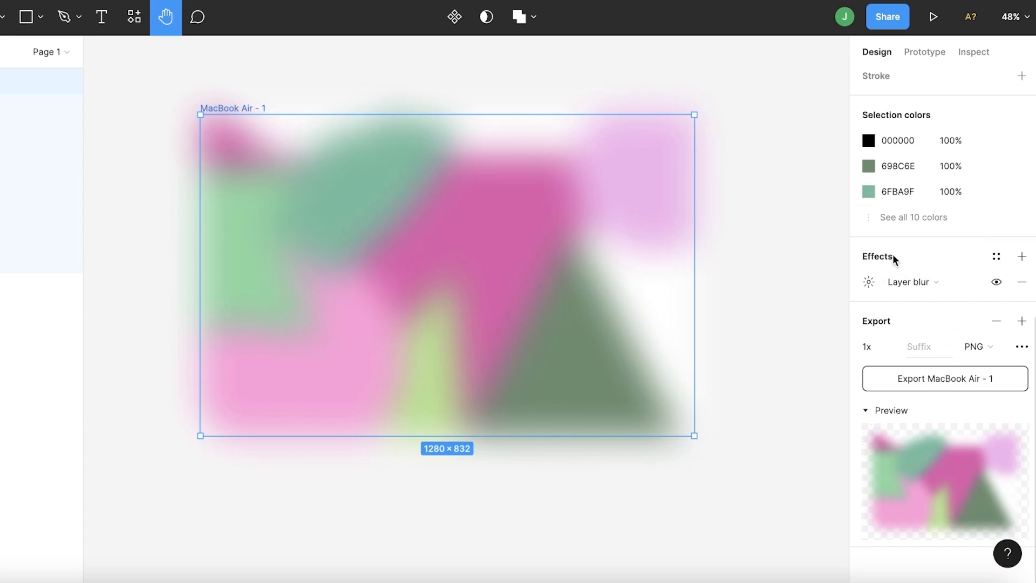
scroll(818, 204, "up", 3)
scroll(819, 204, "down", 3)
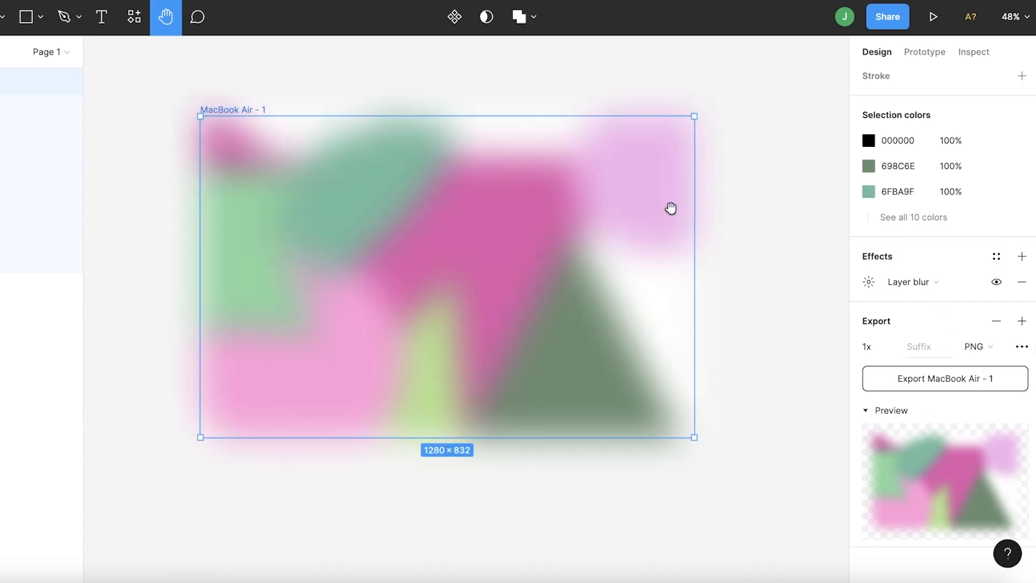
- Draw a small ellipse about 97 × 99 px between the light green and teal shapes and fill it with FFF9F9
key("f")
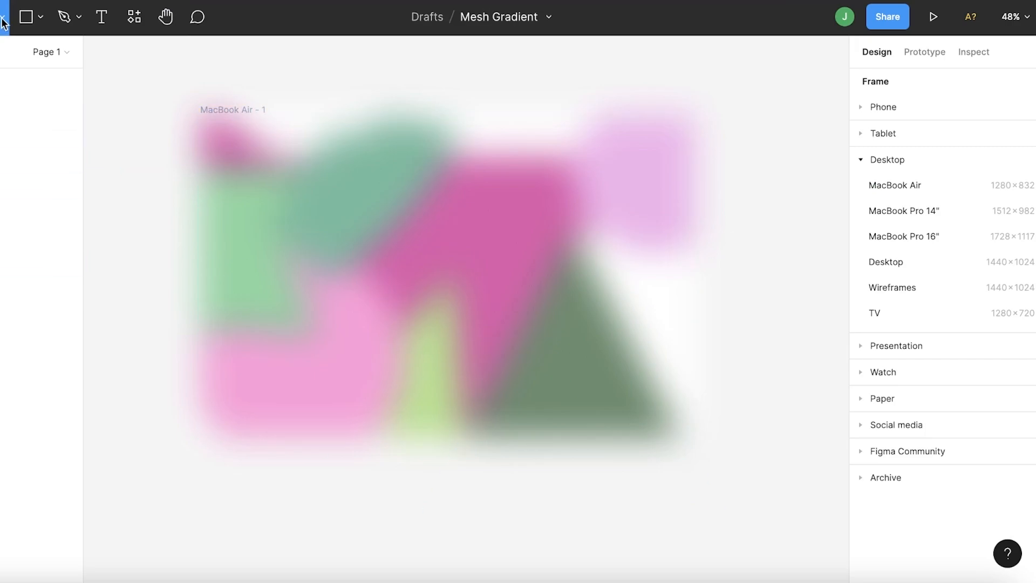
key("p")
left_click(40, 17)
left_click(108, 113)
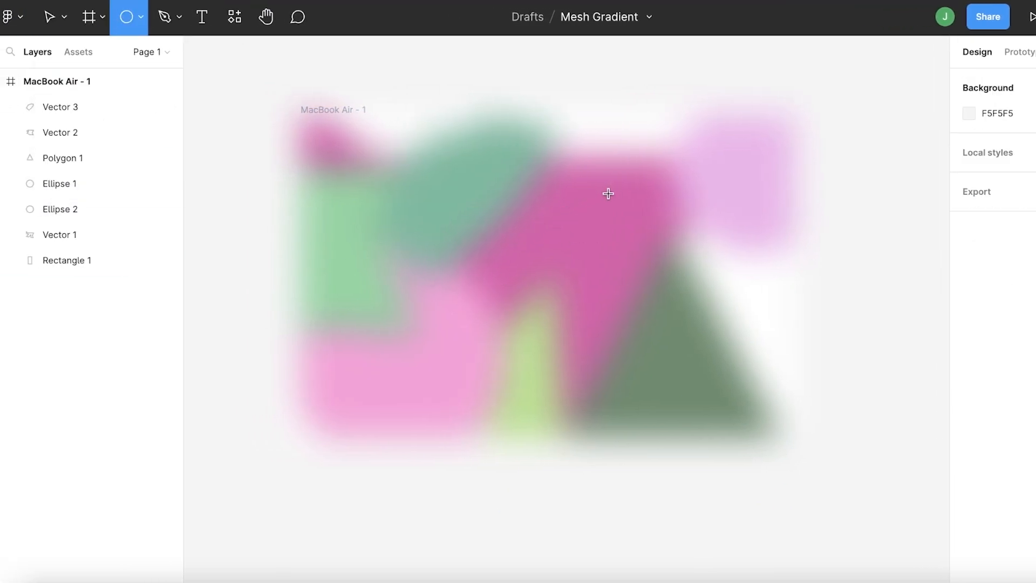
left_click_drag(371, 187, 409, 224)
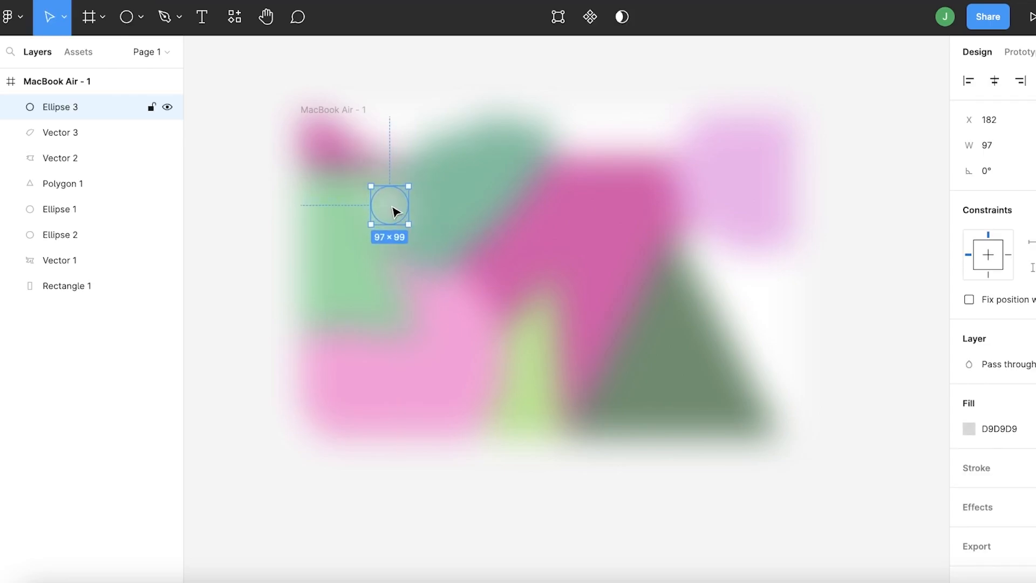
left_click(968, 426)
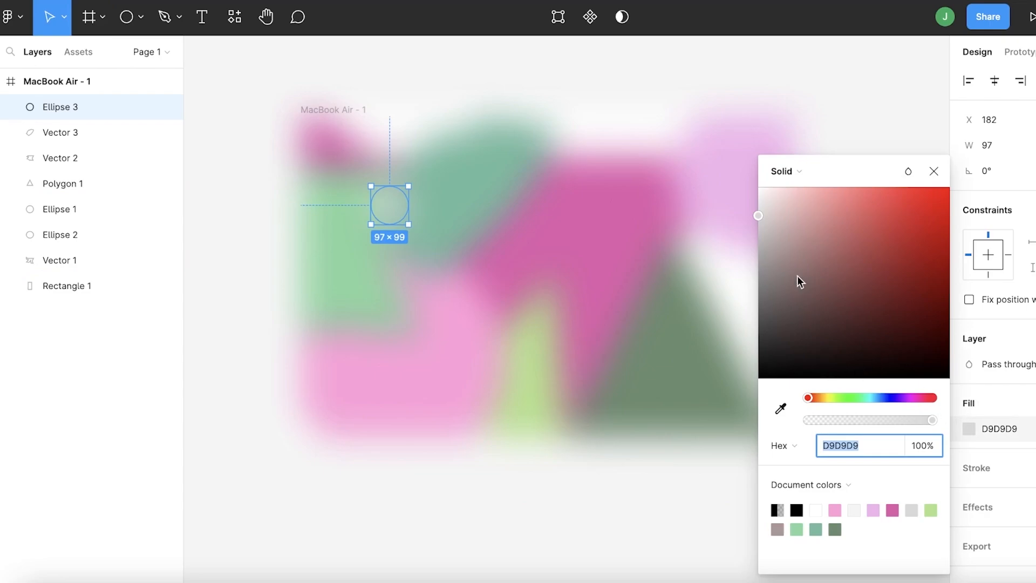
left_click_drag(798, 280, 764, 162)
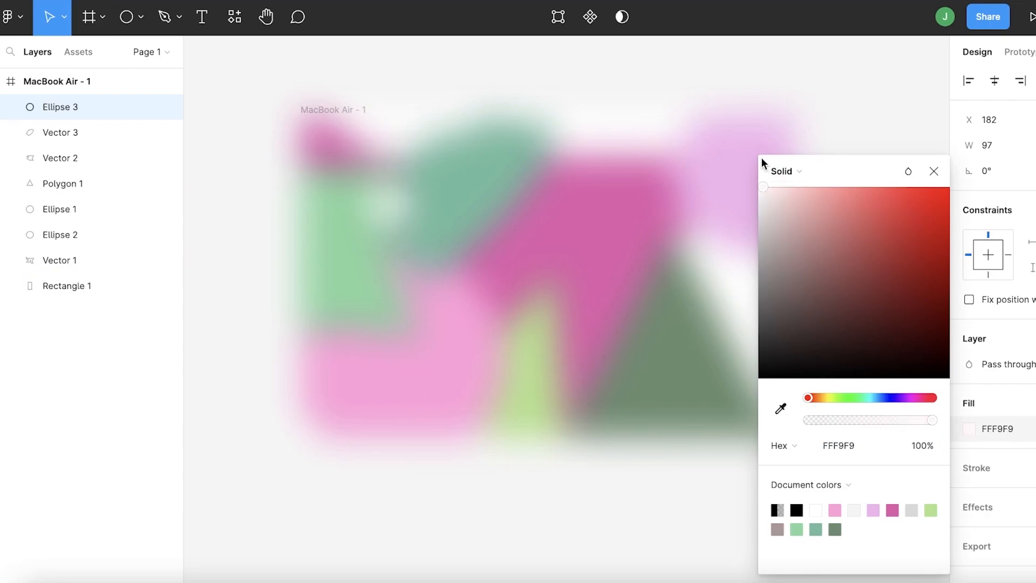
- Resize the small light ellipse between the light green and teal shapes to about 123 × 129 px
left_click(749, 105)
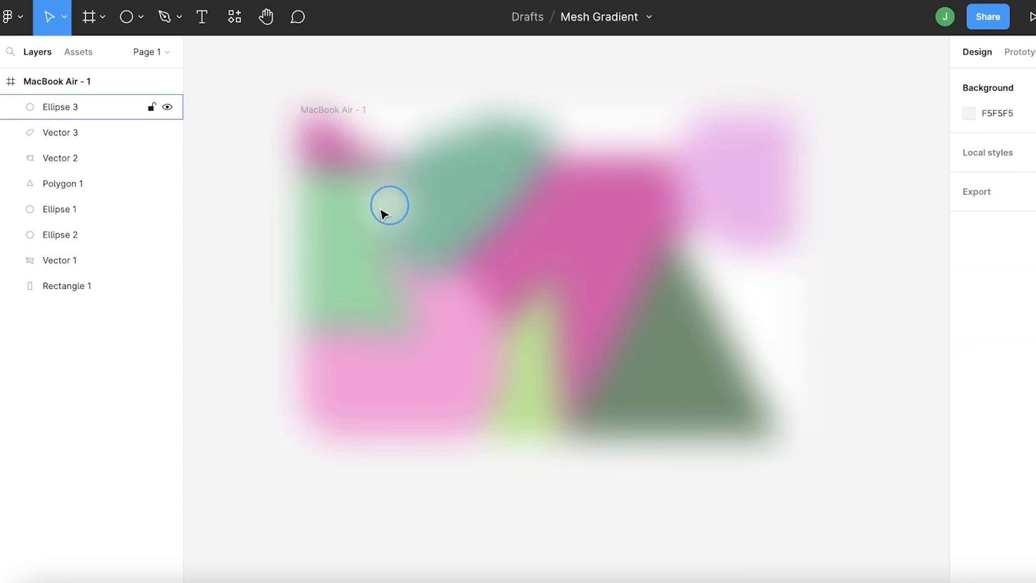
left_click(381, 215)
left_click(942, 156)
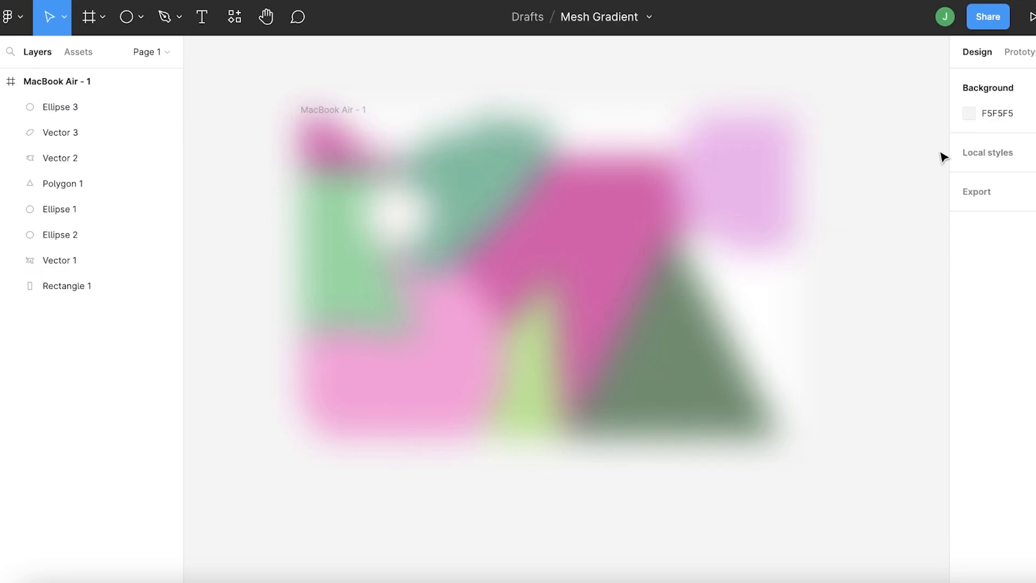
left_click(395, 218)
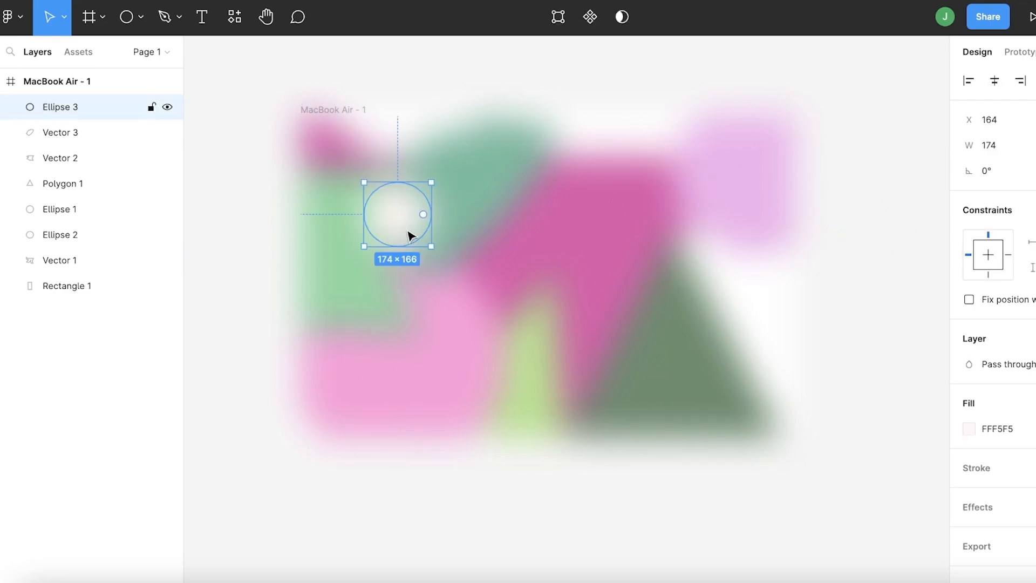
left_click_drag(428, 249, 412, 230)
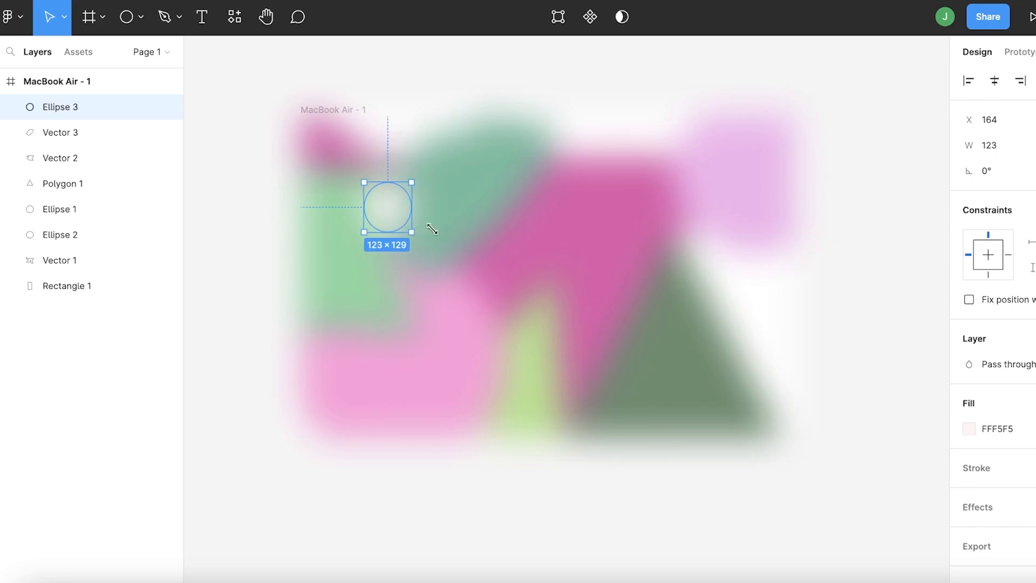
left_click(870, 196)
- Select the whole MacBook Air frame and try an inner shadow effect on it
left_click(590, 284)
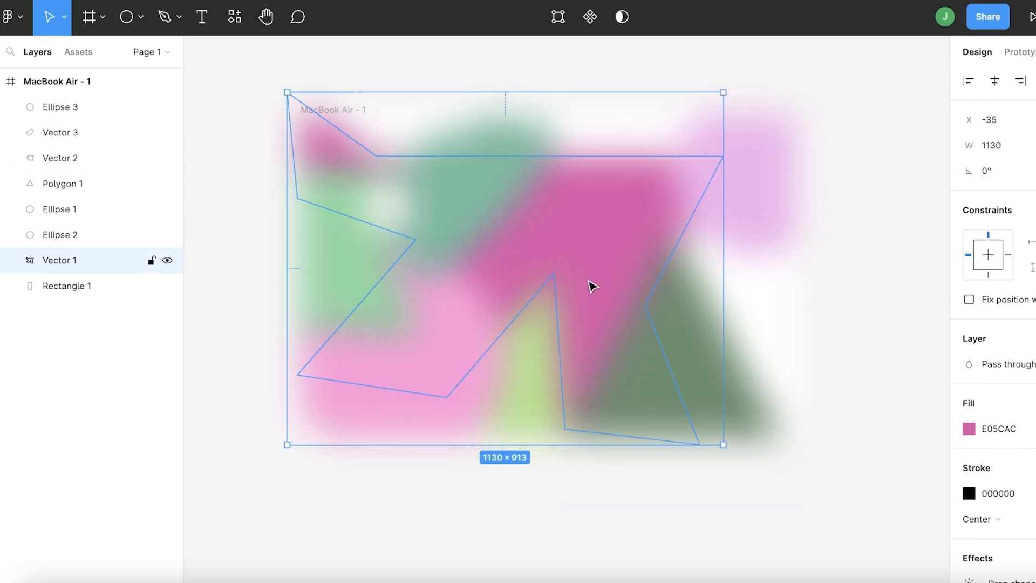
left_click(863, 128)
left_click_drag(897, 89, 243, 475)
scroll(999, 334, "down", 6)
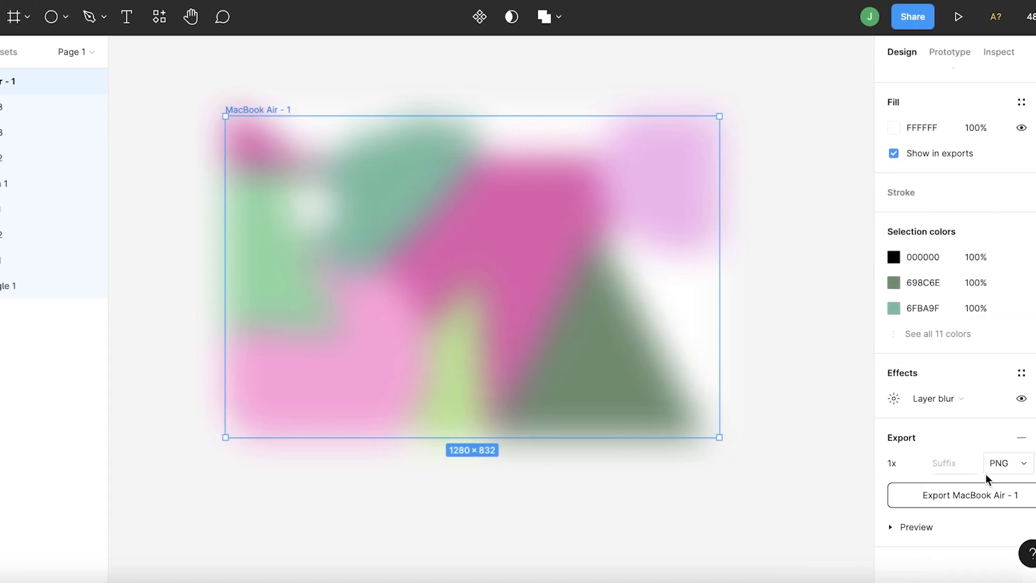
left_click(1022, 373)
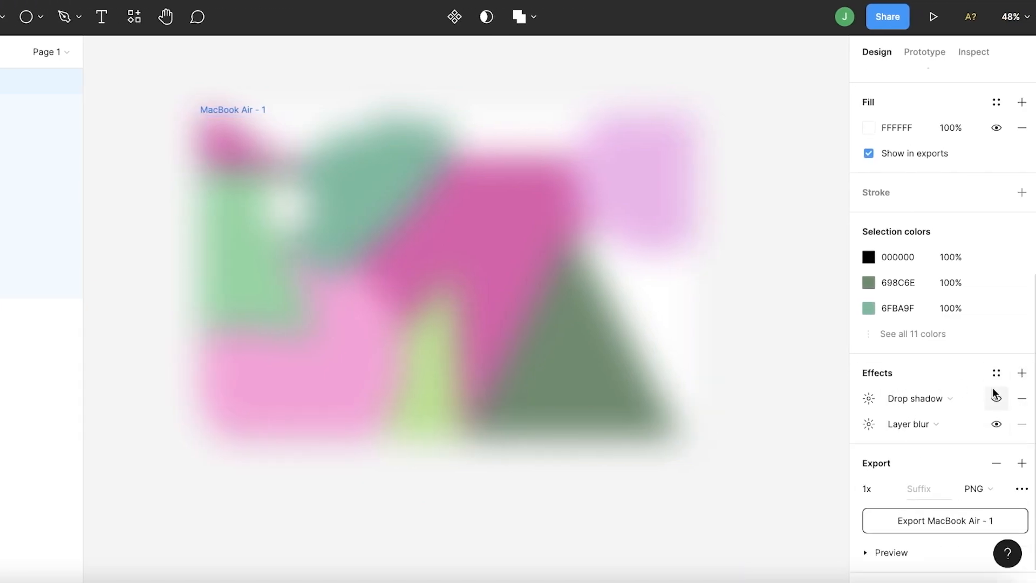
left_click(920, 400)
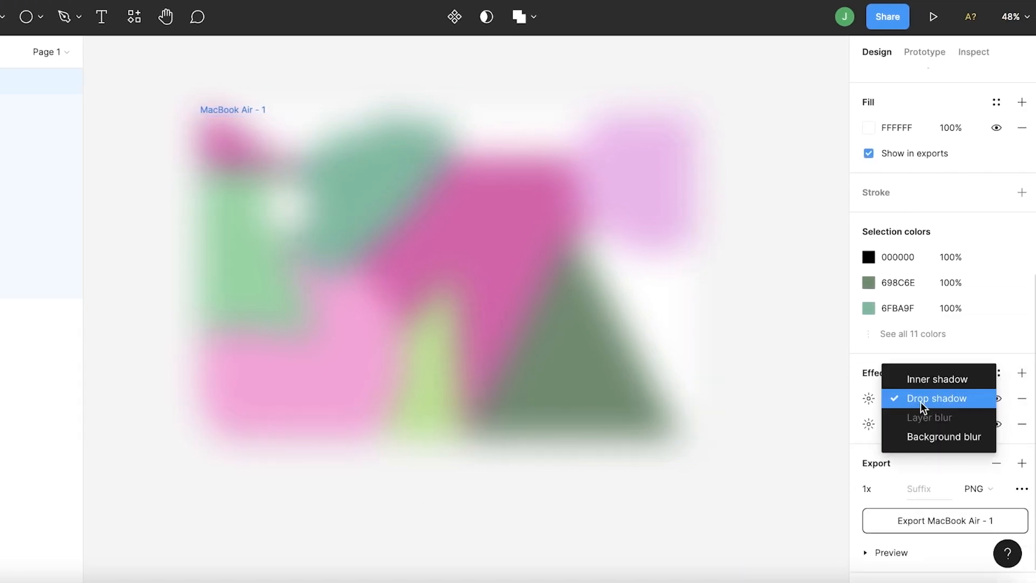
left_click(922, 377)
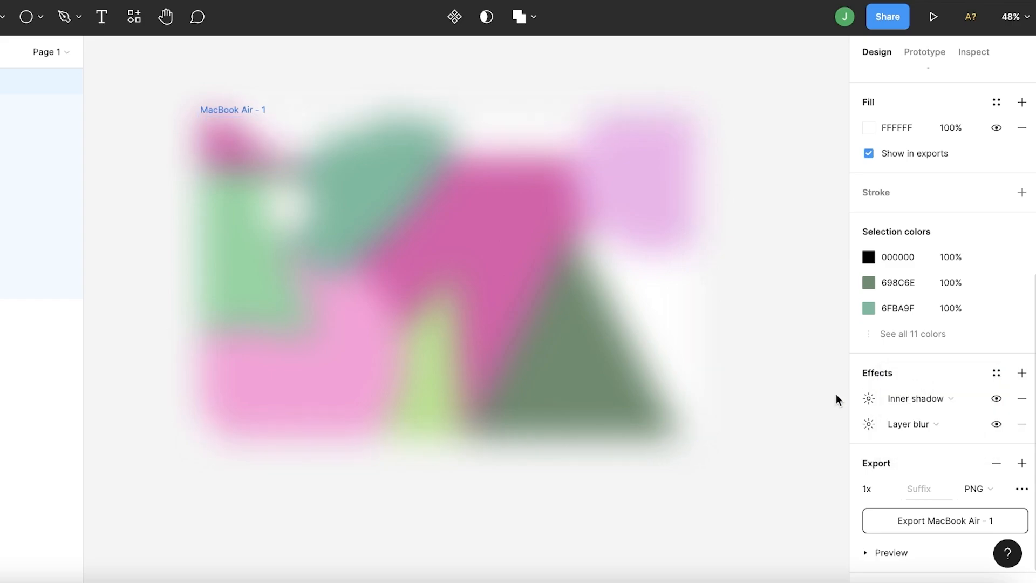
- Try a 50 px X offset and a different colour on the frame's inner shadow, and remove the effect
left_click(867, 398)
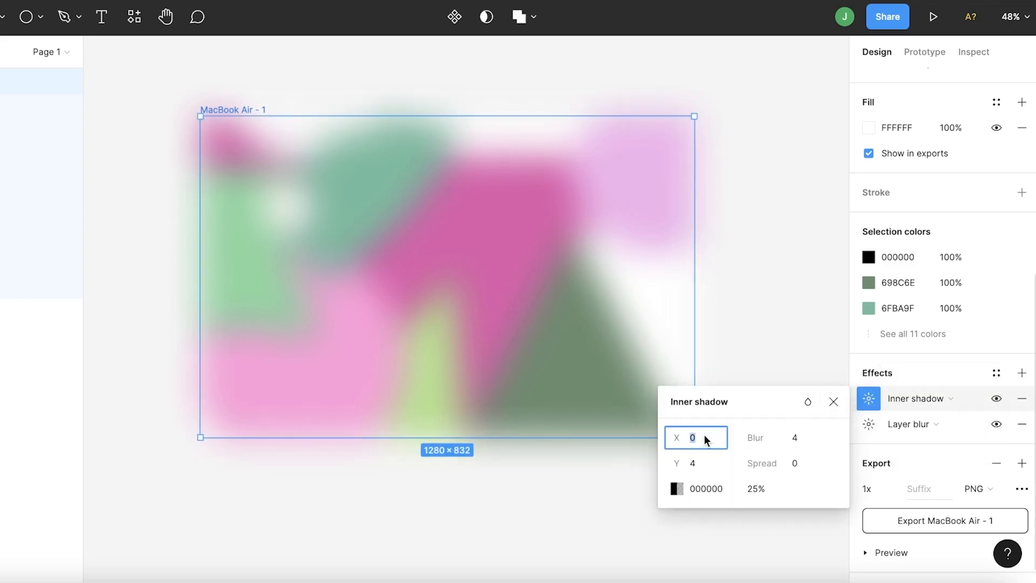
type("50")
key("Return")
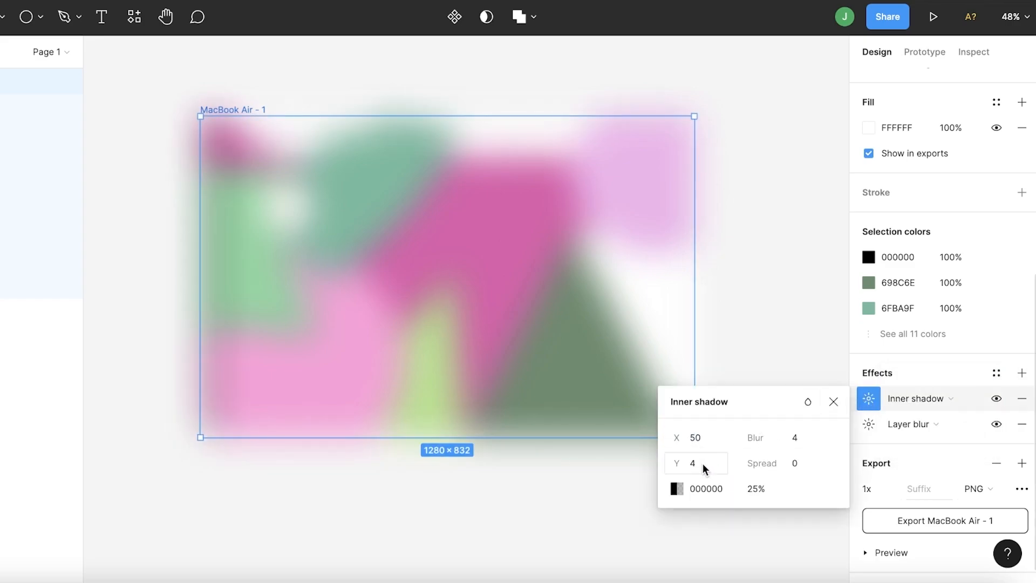
left_click(679, 487)
left_click_drag(613, 190, 613, 212)
left_click(856, 136)
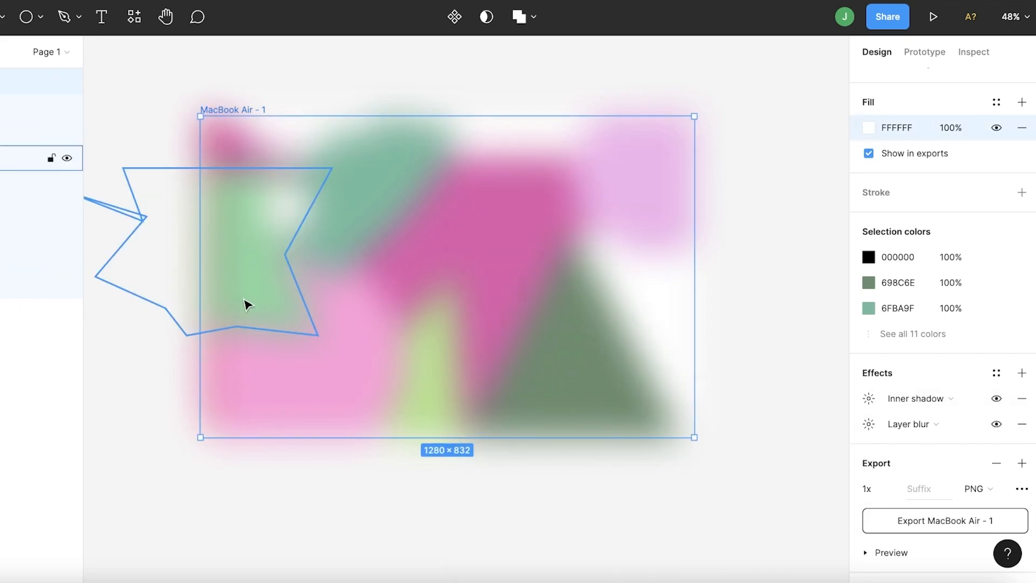
left_click(1020, 399)
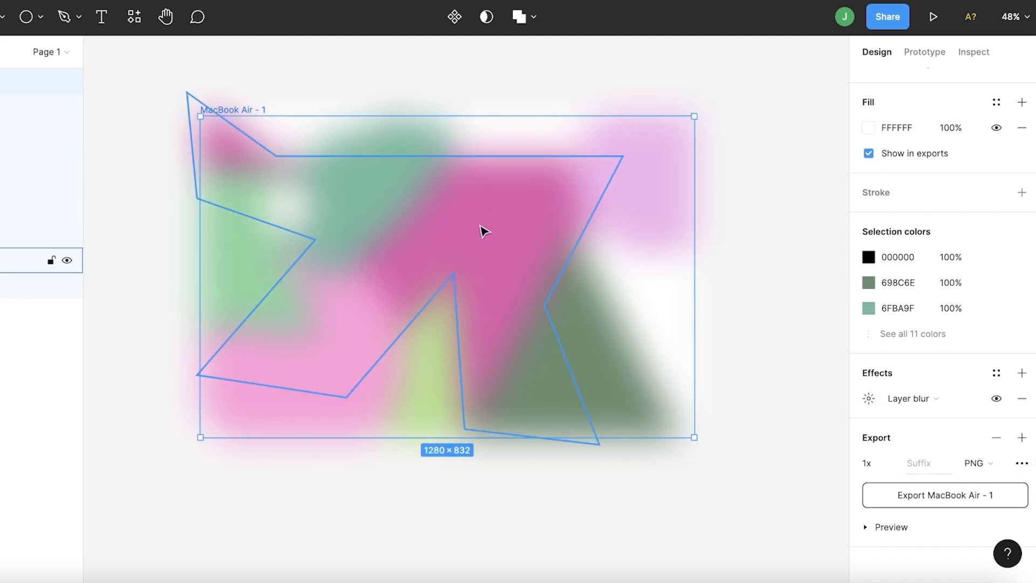
- Add a drop shadow effect to the MacBook Air frame alongside the layer blur
left_click(1020, 373)
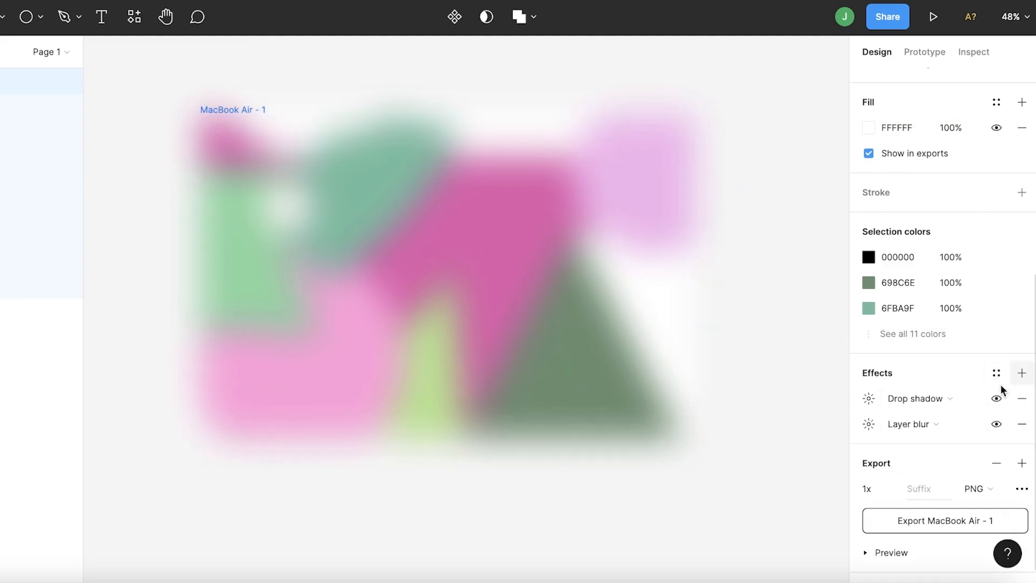
left_click(936, 398)
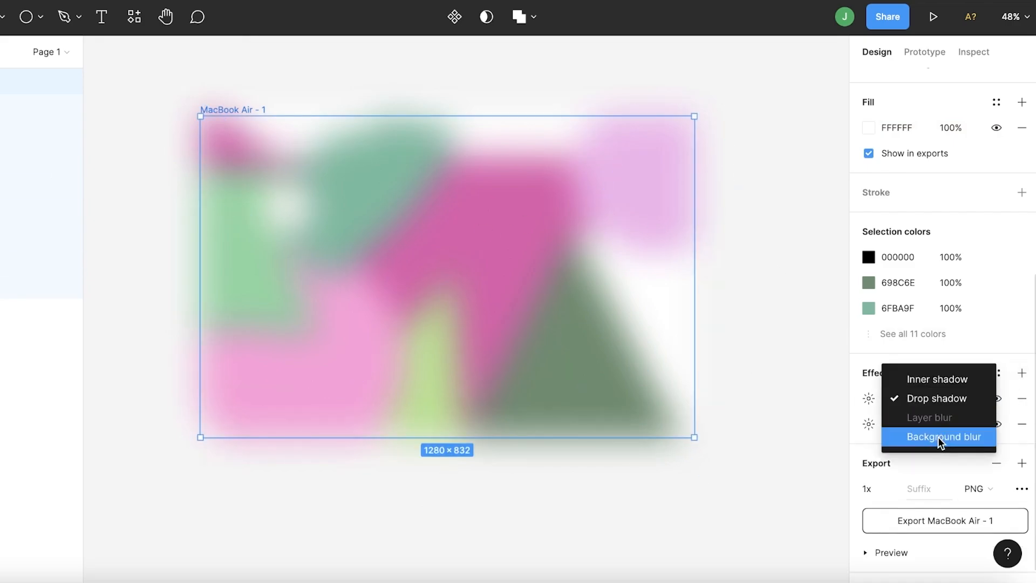
left_click(931, 398)
scroll(637, 234, "up", 3)
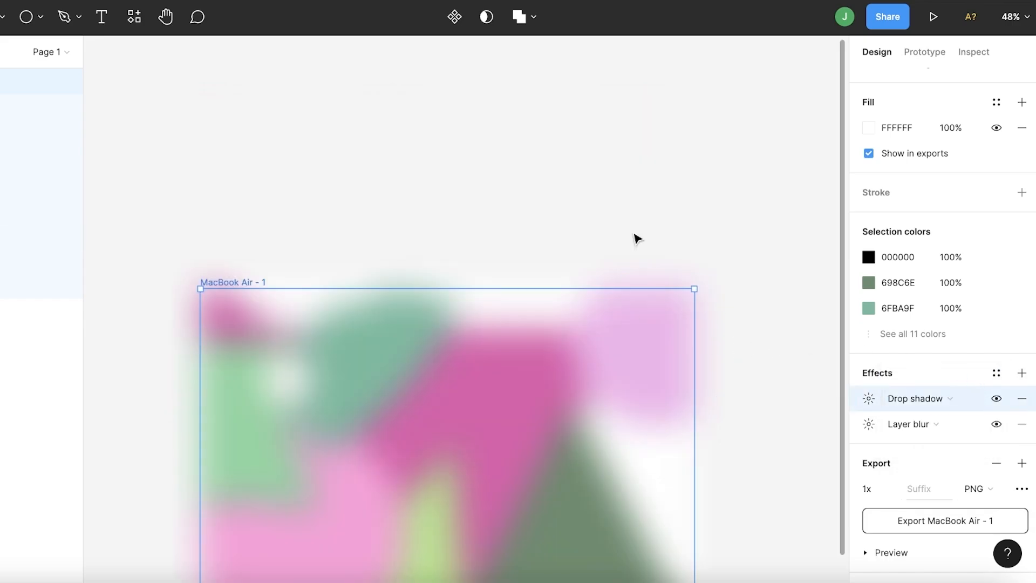
scroll(636, 235, "down", 3)
scroll(884, 510, "down", 1)
scroll(853, 362, "up", 1)
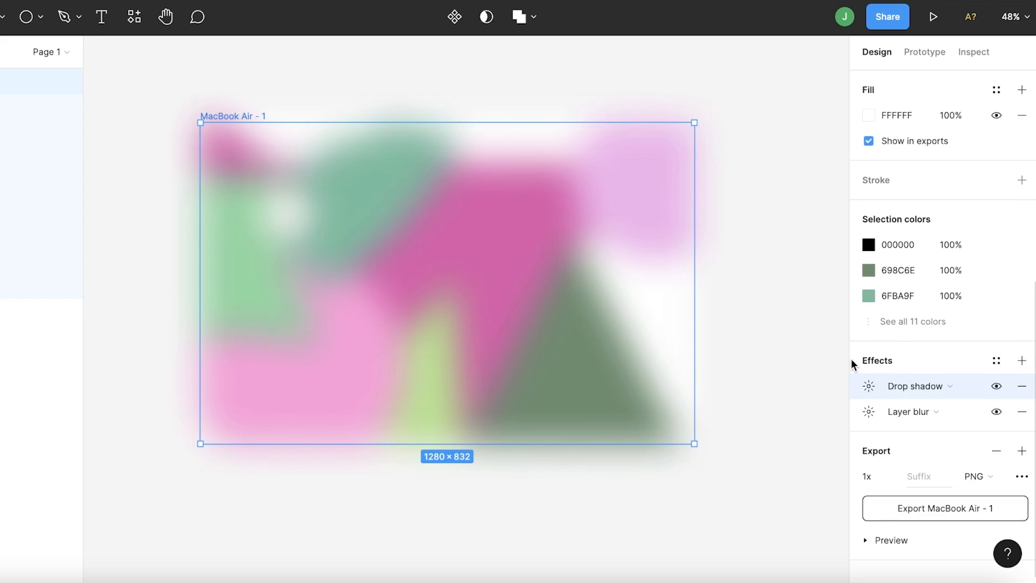
- Make the frame a prototype flow starting point and add a click interaction with no action
left_click(942, 52)
left_click(1024, 90)
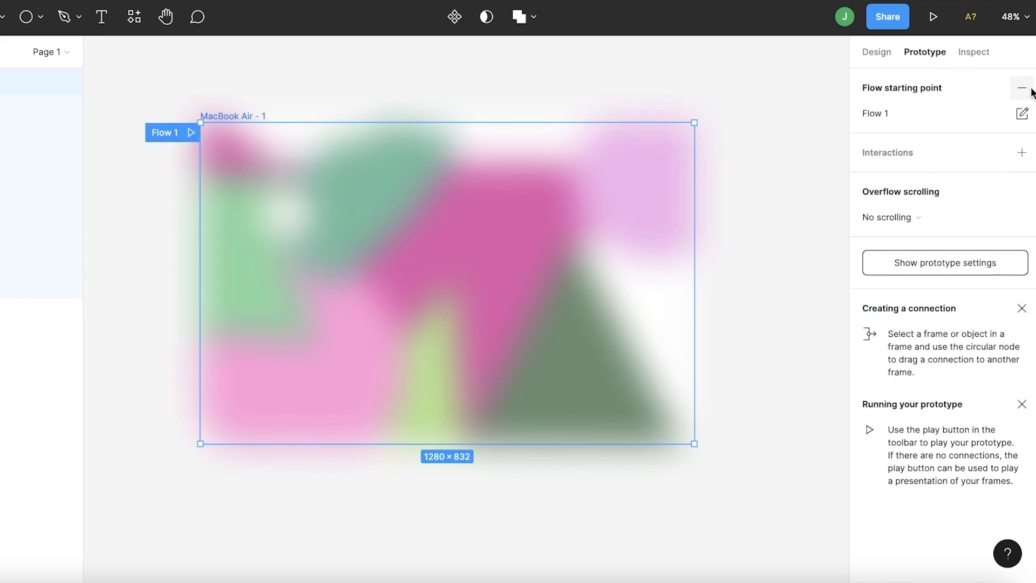
left_click(1029, 155)
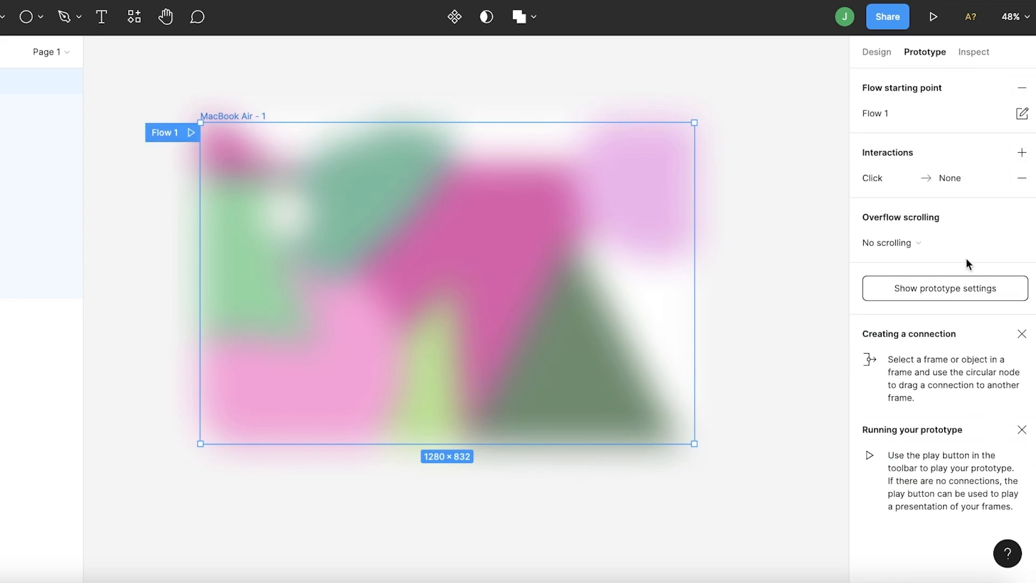
scroll(701, 135, "down", 5)
scroll(682, 111, "up", 5)
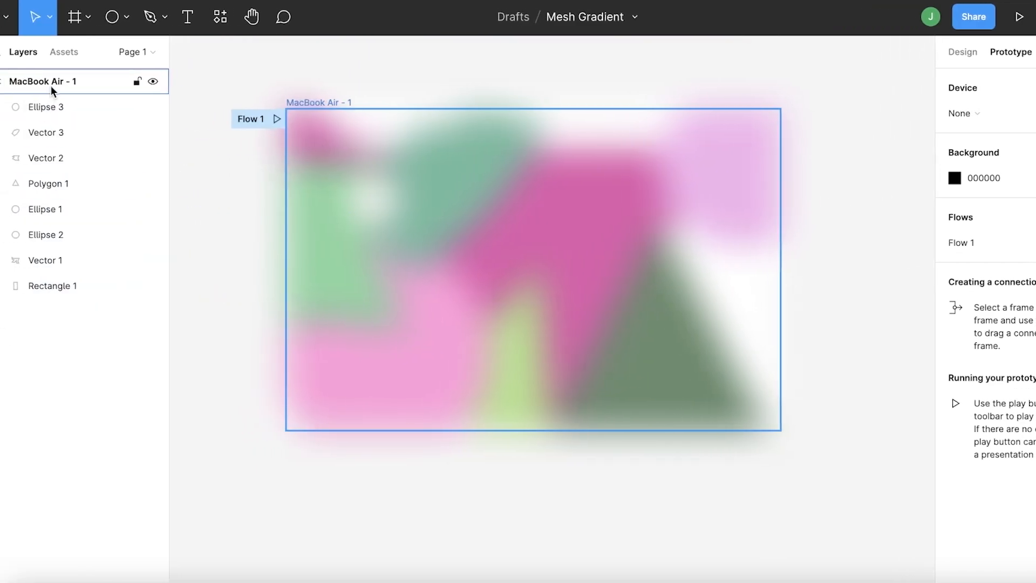
- Turn the MacBook Air frame with all its shapes into a component and clear the selection
left_click(105, 122)
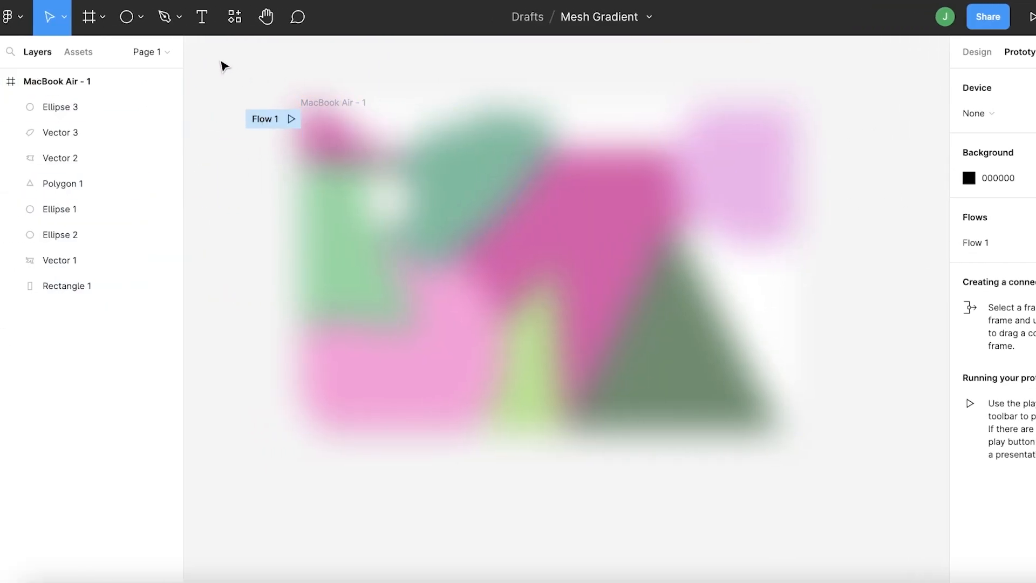
left_click_drag(119, 60, 837, 387)
left_click_drag(939, 391, 870, 398)
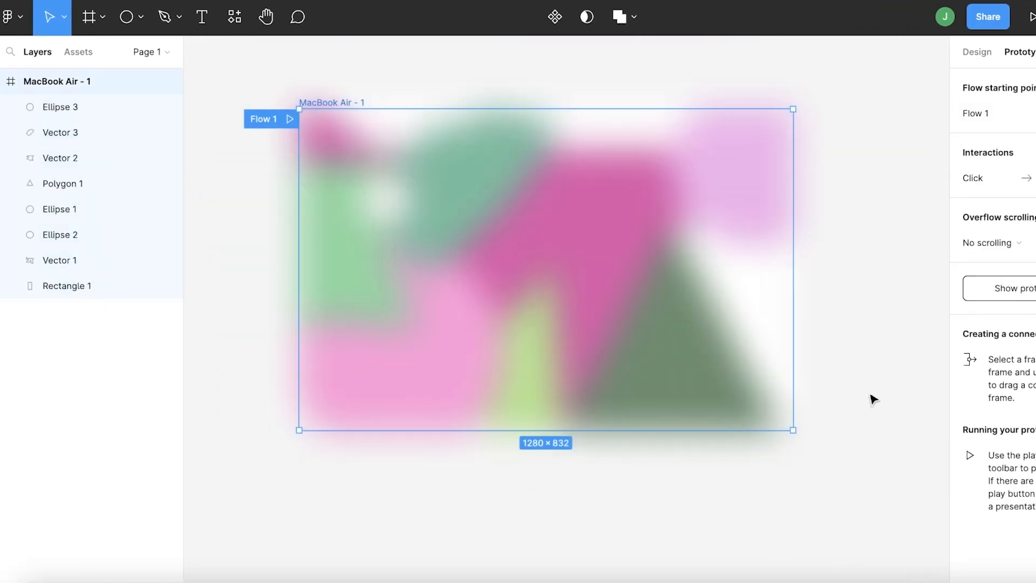
left_click(619, 16)
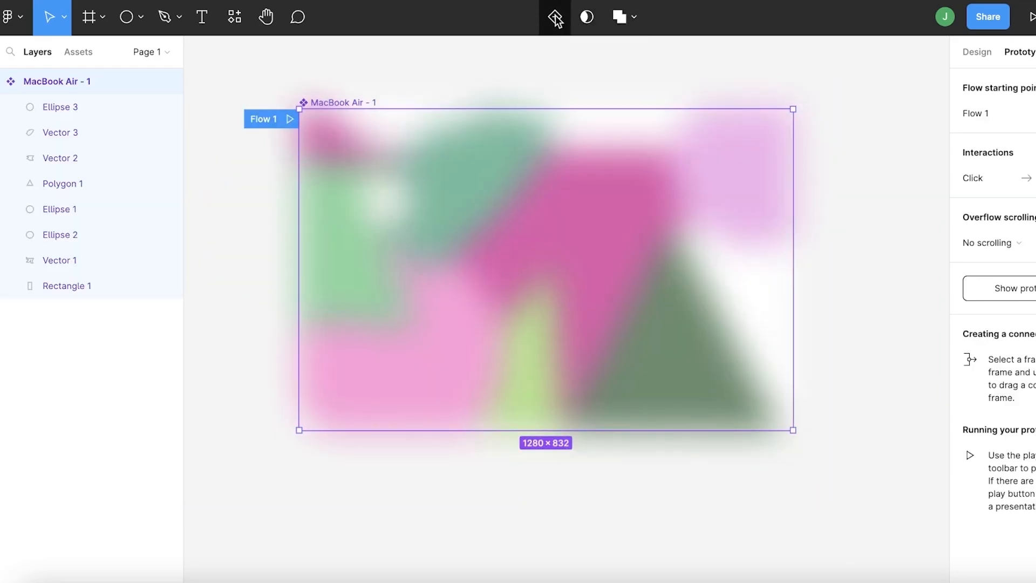
left_click(773, 65)
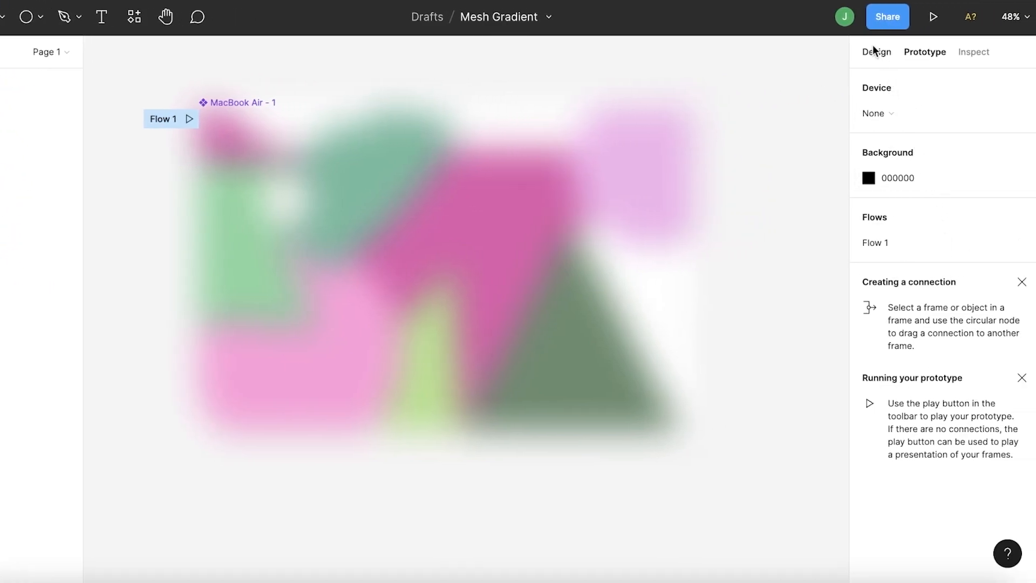
- Add a 1x PNG export setting to the whole Mesh Gradient page and show the export preview
left_click(976, 52)
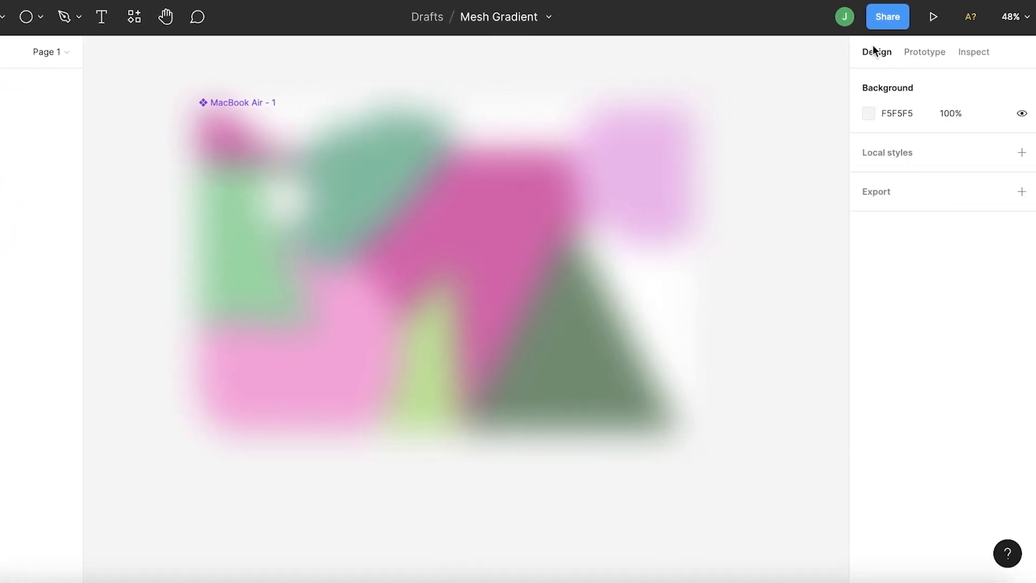
left_click(928, 197)
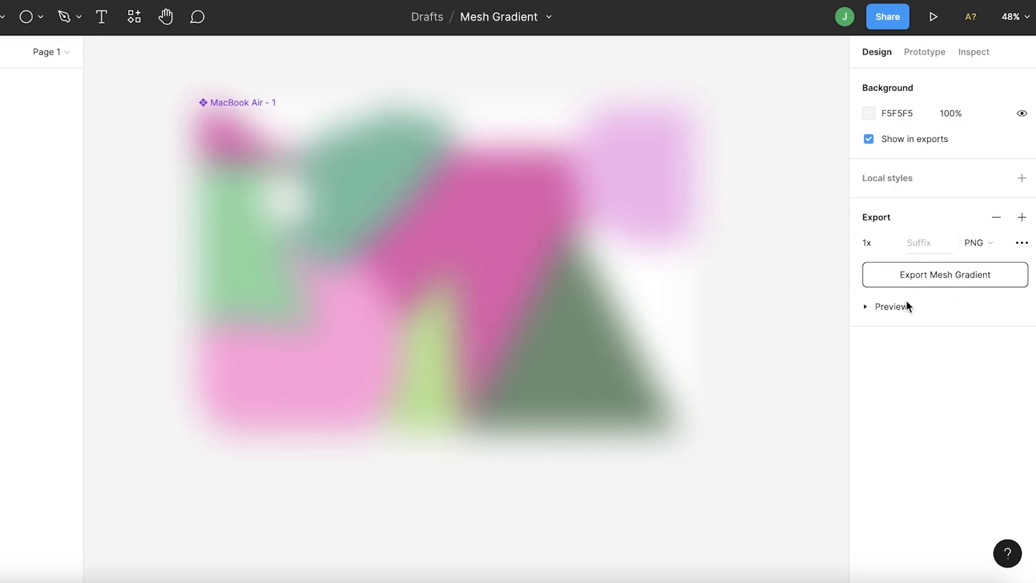
left_click(891, 307)
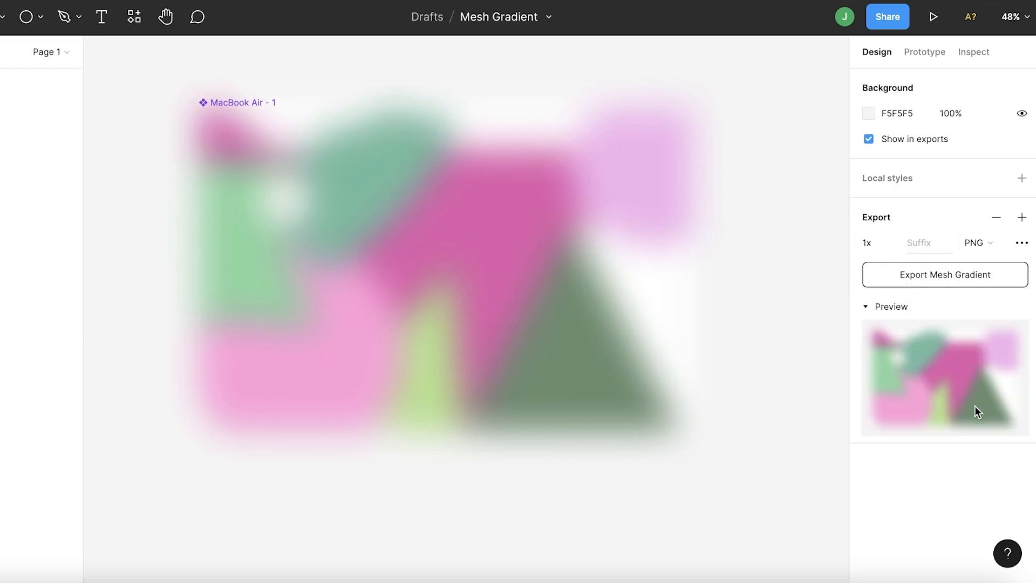
- View the file's sharing options and close them without inviting anyone
left_click(899, 16)
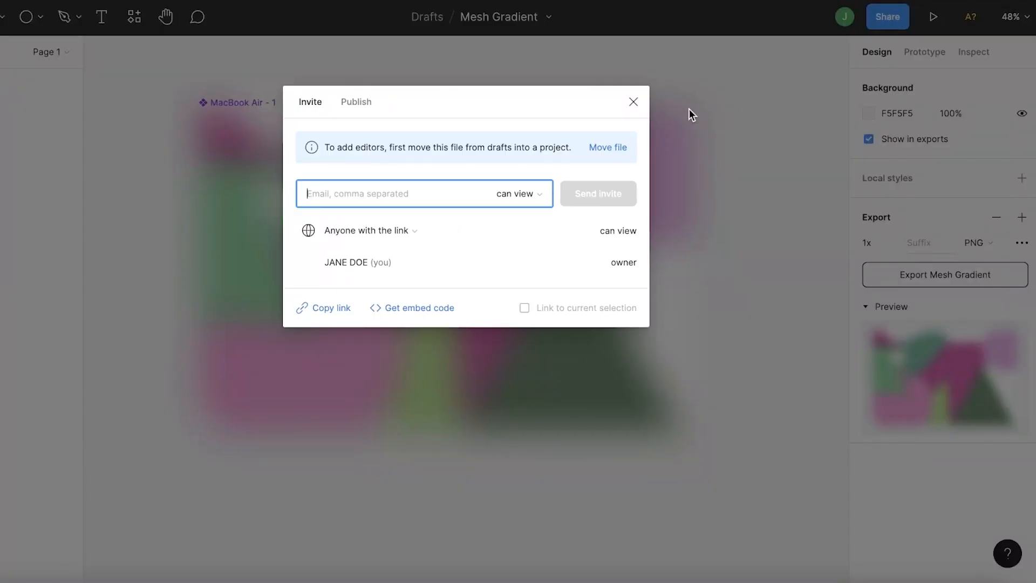
left_click(633, 102)
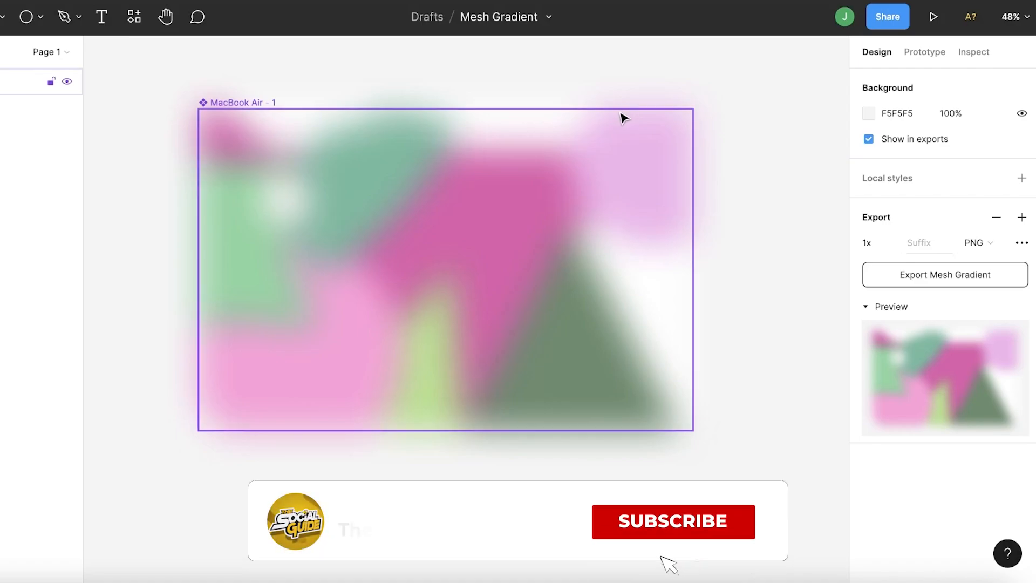